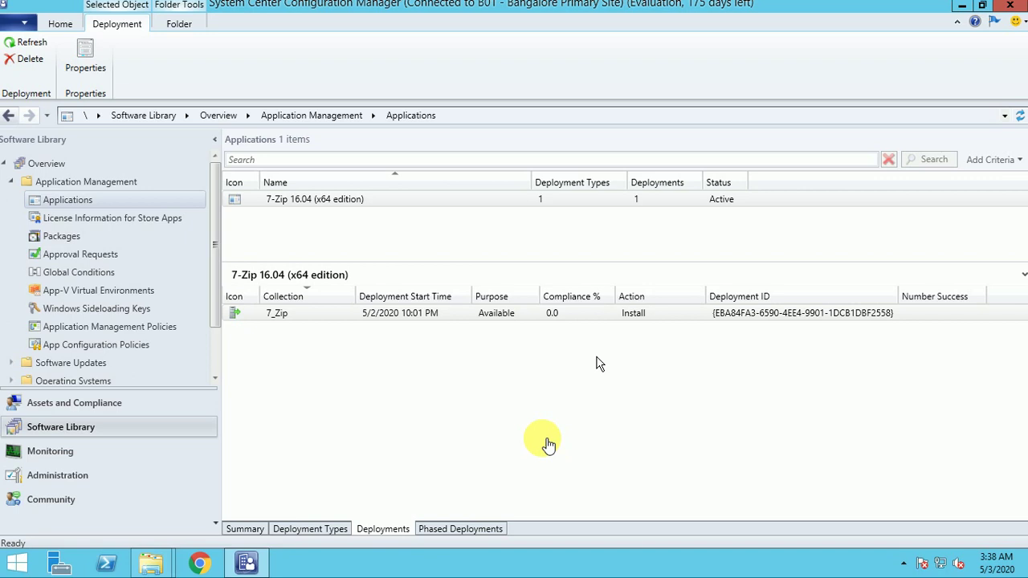
Step: Start a new application and import its information from the Windows Installer file 7z1900-x64.msi in the shared folder Software Deployment\7_Zip_19.00
right_click(130, 200)
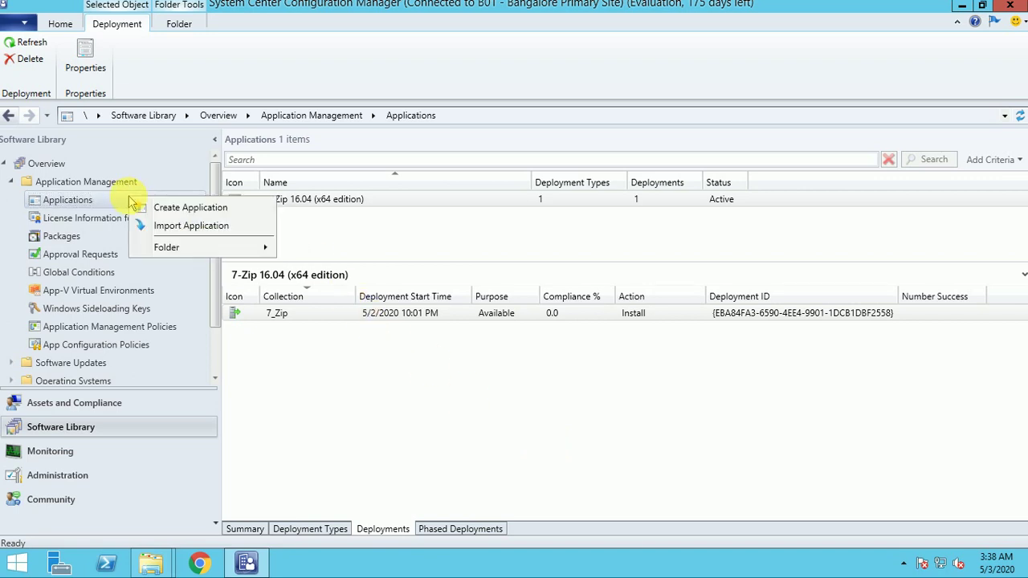
click(191, 209)
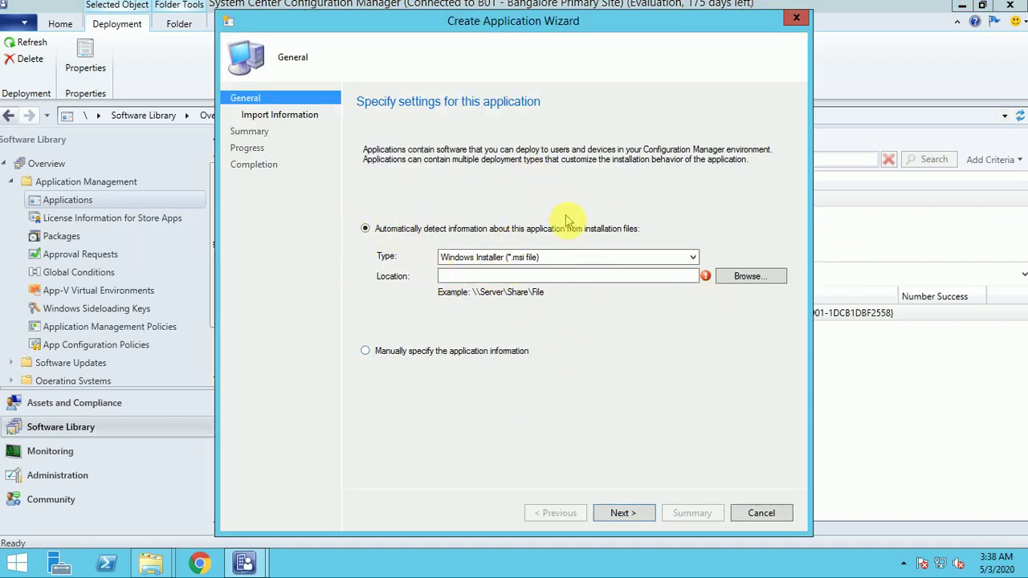
click(771, 280)
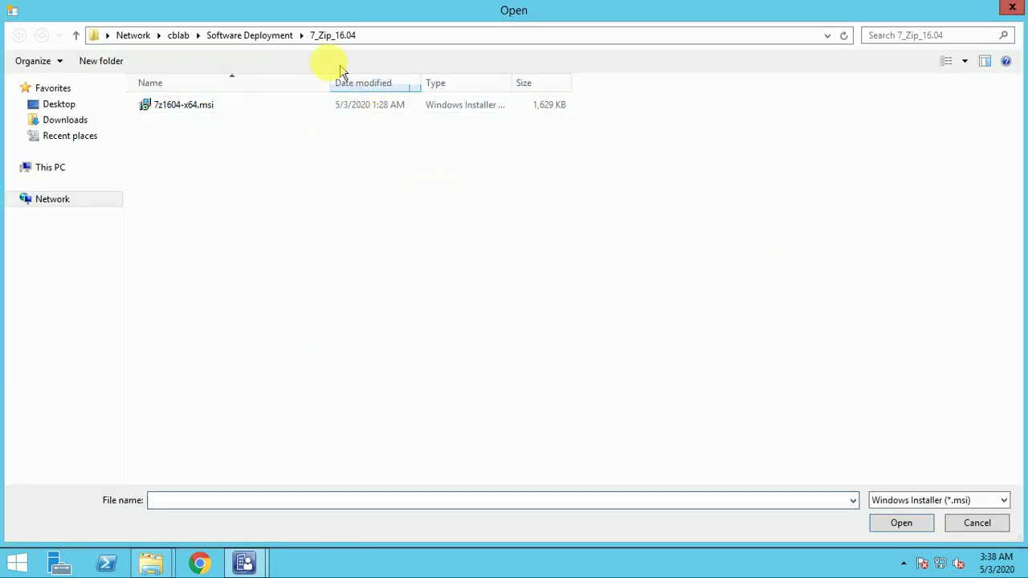
click(286, 35)
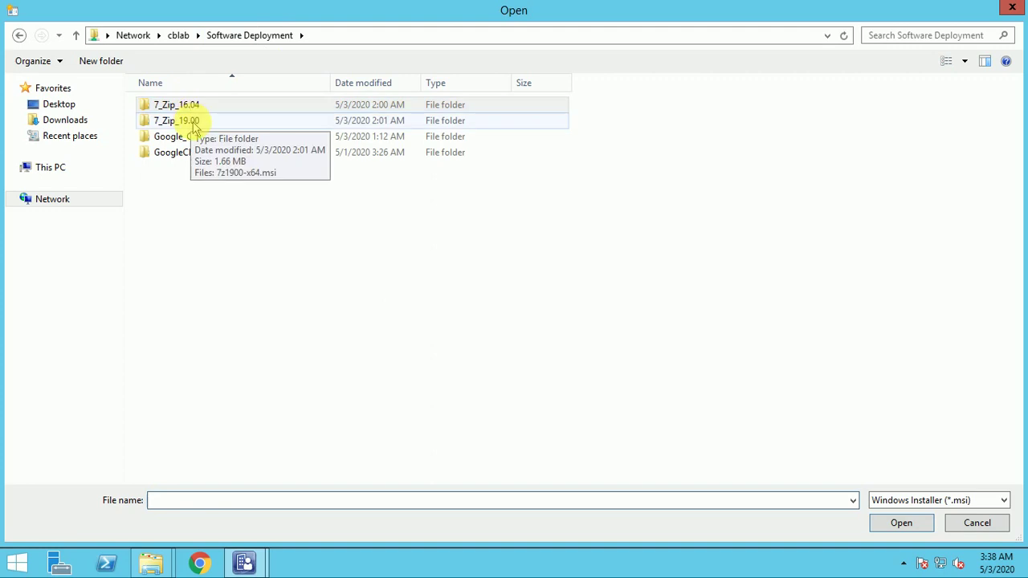
double_click(192, 123)
click(194, 109)
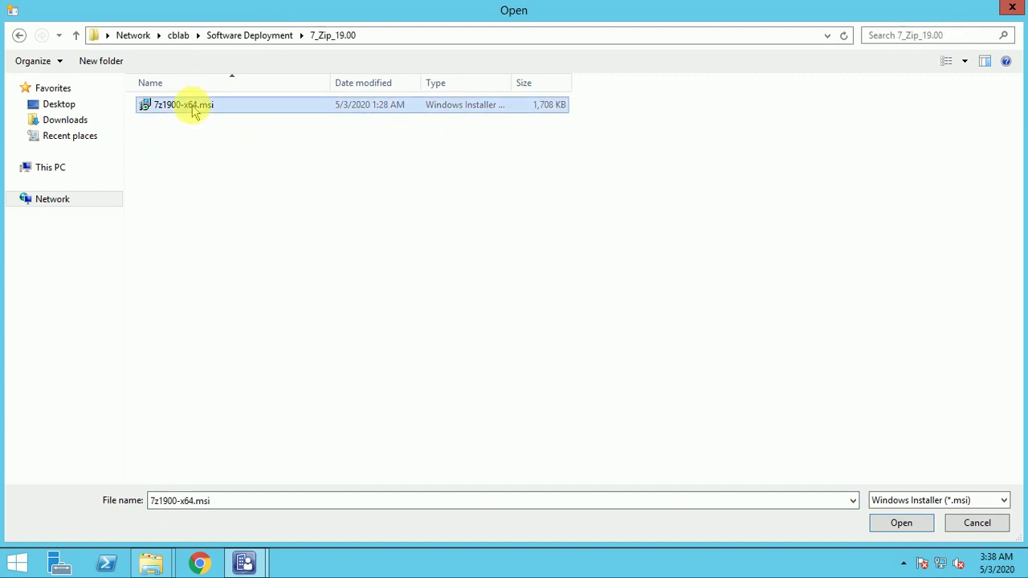
double_click(194, 108)
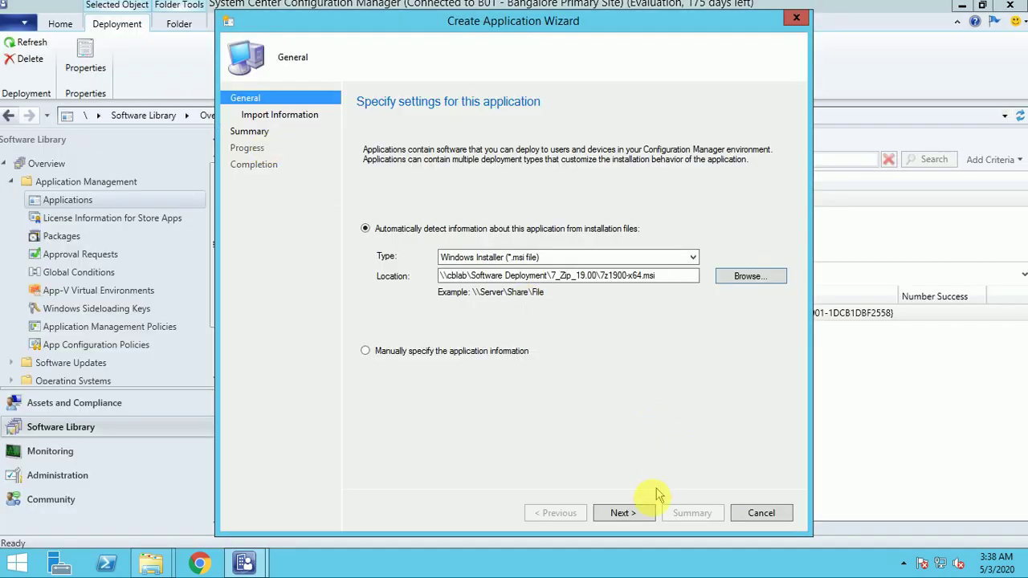
click(620, 513)
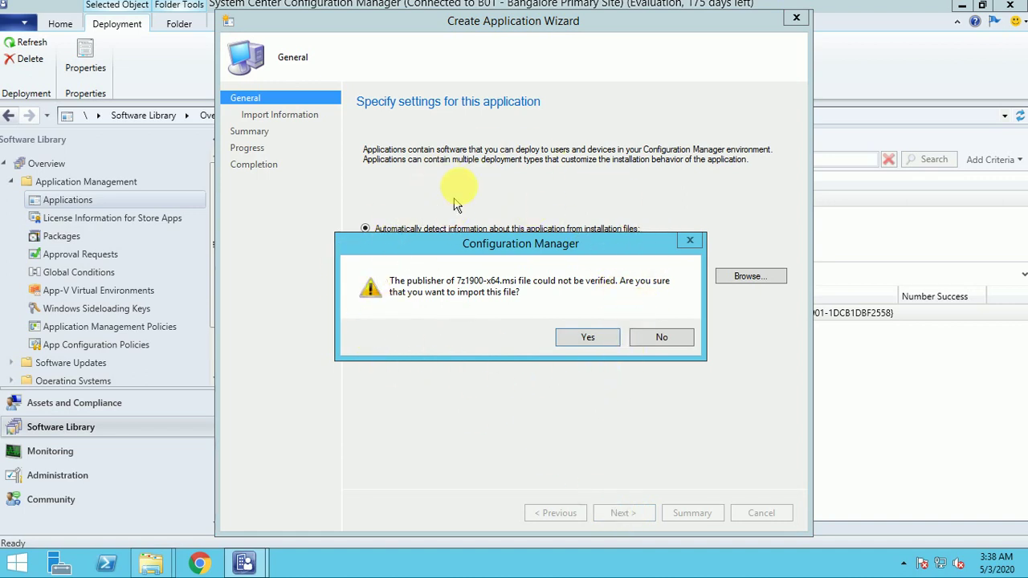
click(587, 338)
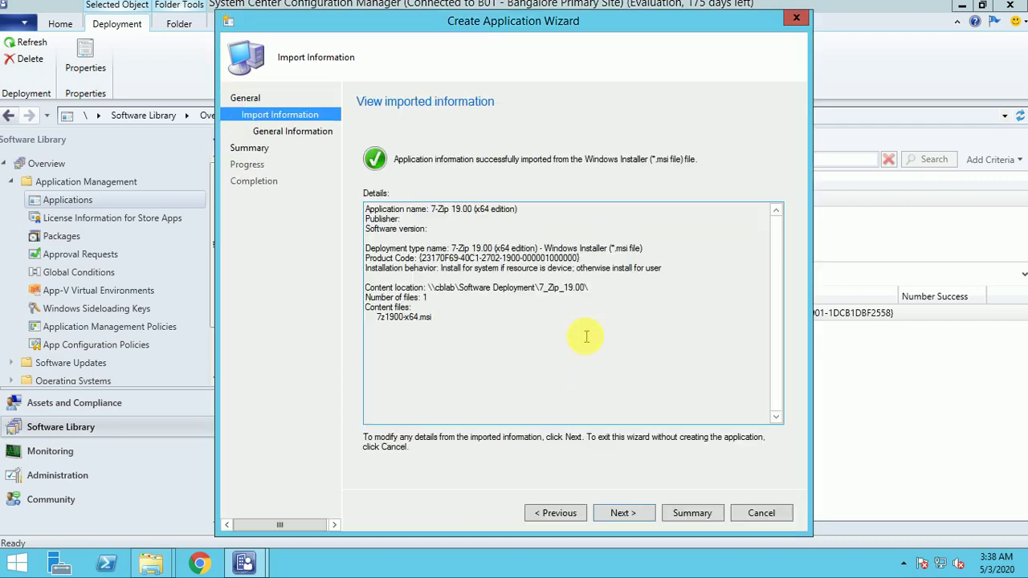
click(623, 514)
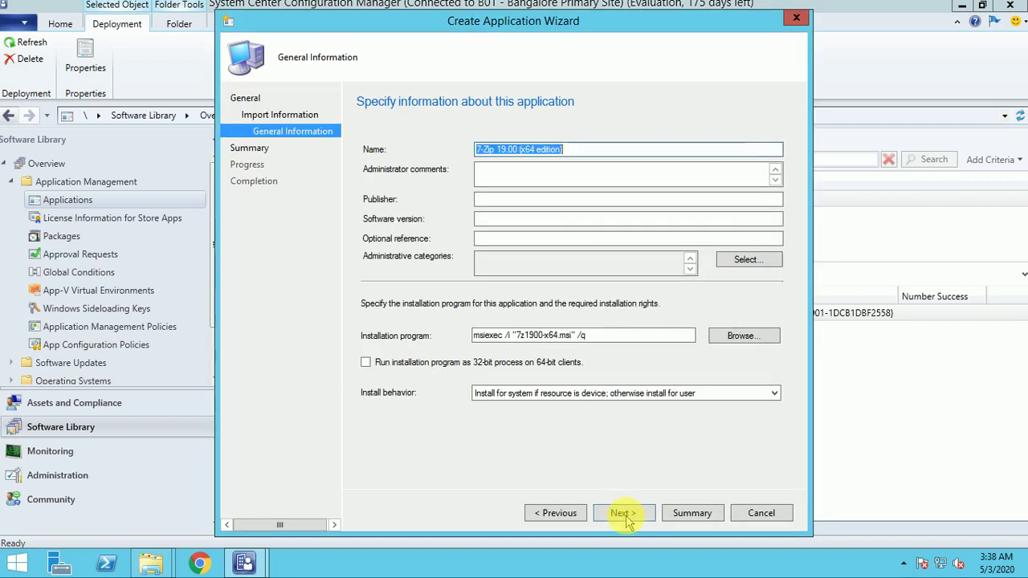
Step: Enter 7_Zip as the application's publisher and 19.00 as its software version
click(519, 199)
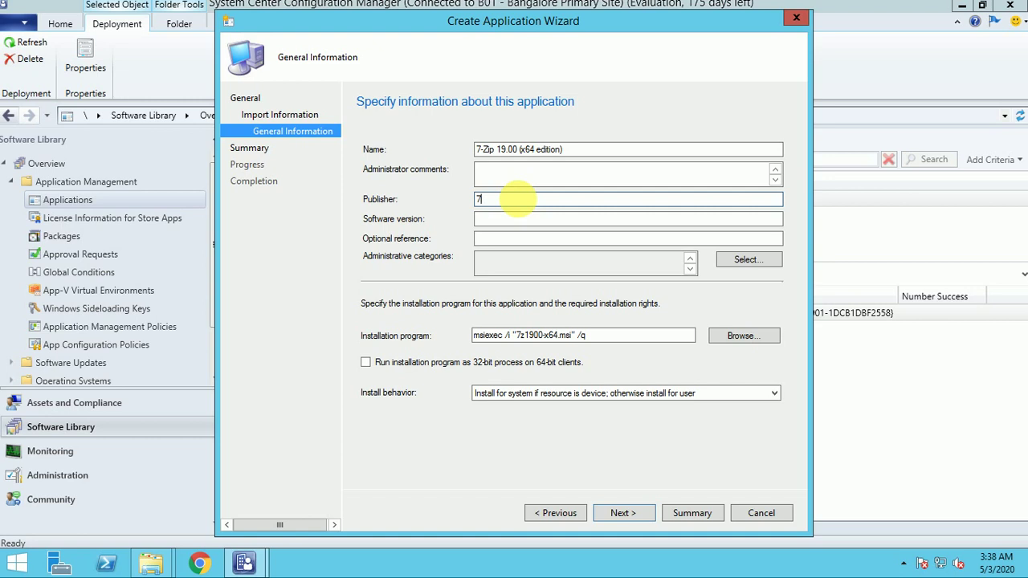
text(7_Zip)
key(Tab)
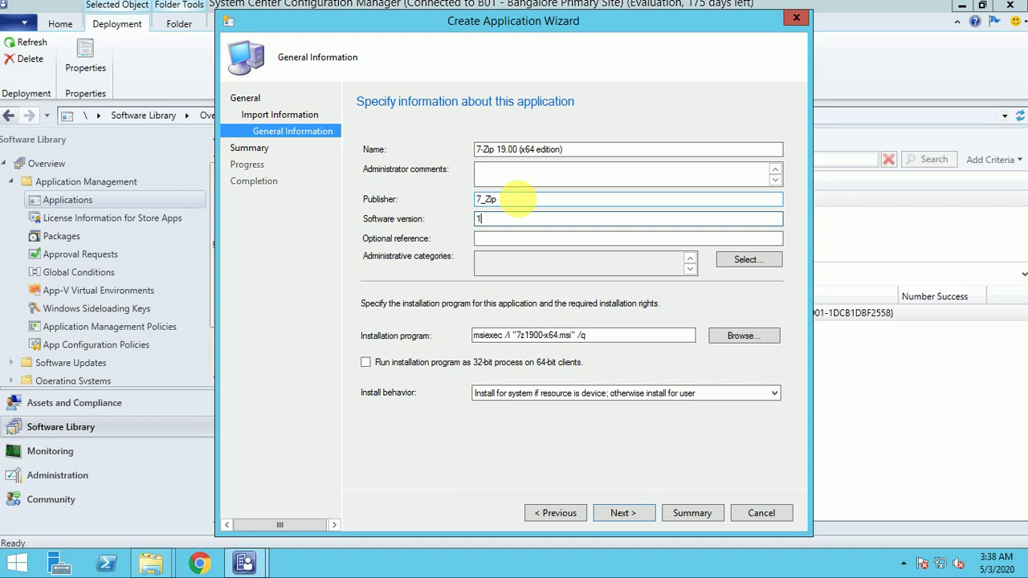
text(19.00)
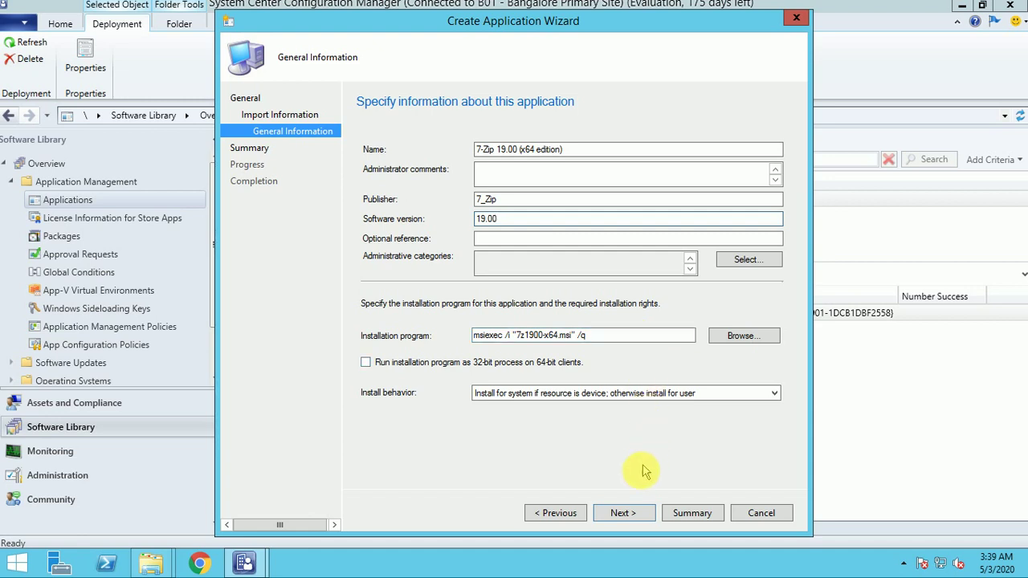
Step: Set the install behavior to Install for system and run the installation program as a 32-bit process on 64-bit clients
click(569, 394)
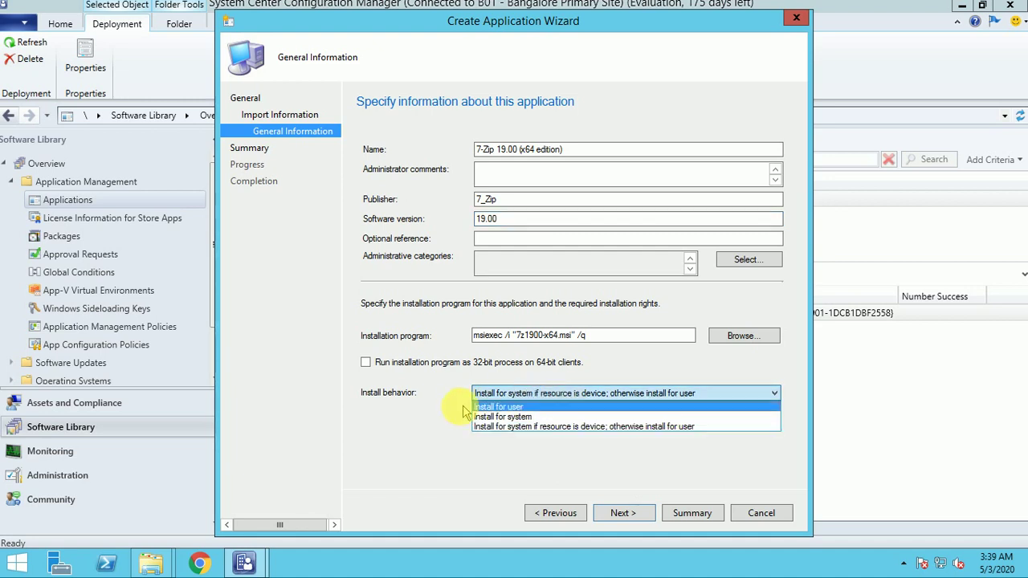
click(518, 419)
click(365, 363)
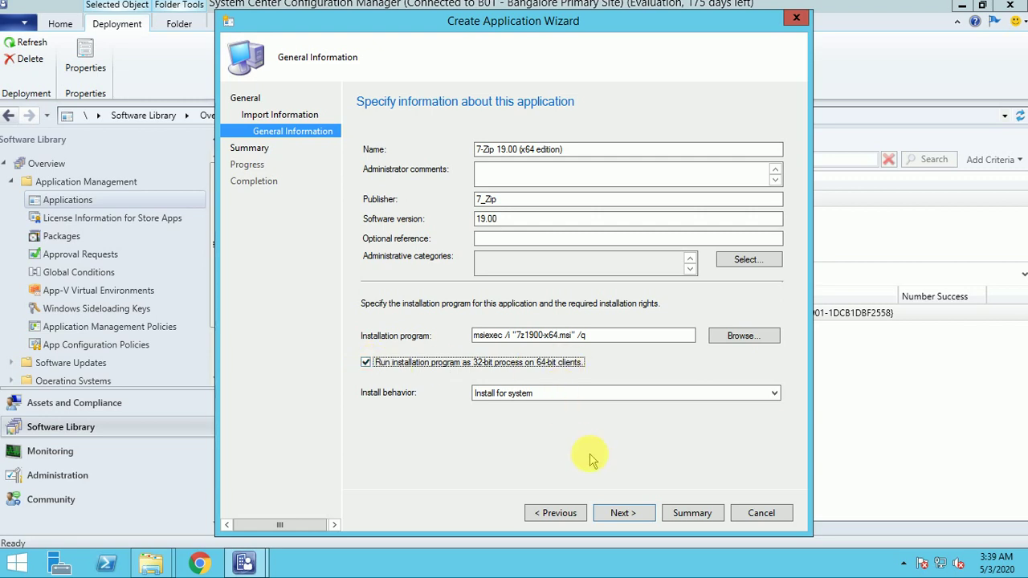
Step: Confirm the application settings and finish creating the 7-Zip 19.00 (x64 edition) application
click(625, 515)
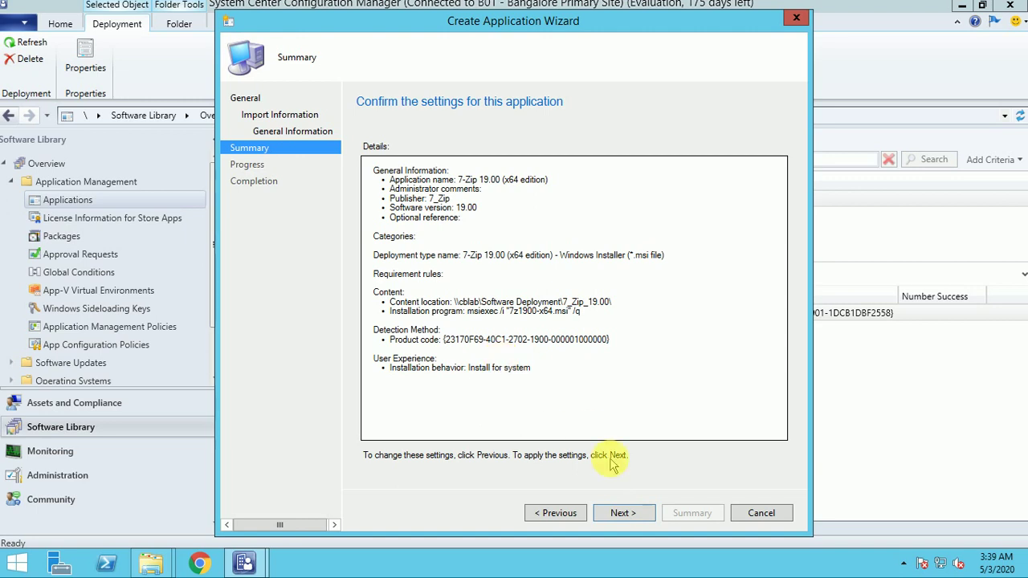
click(624, 512)
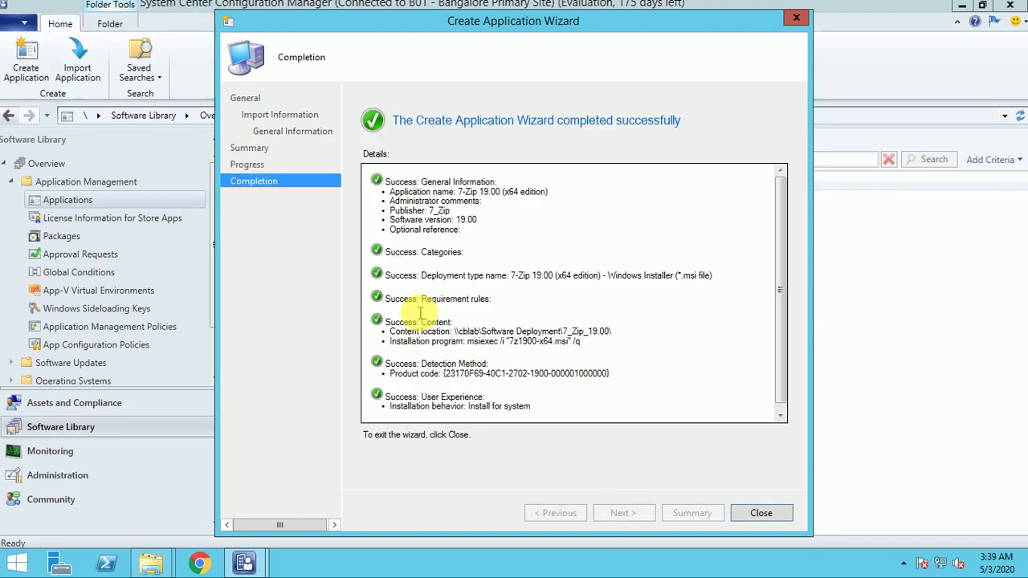
click(760, 514)
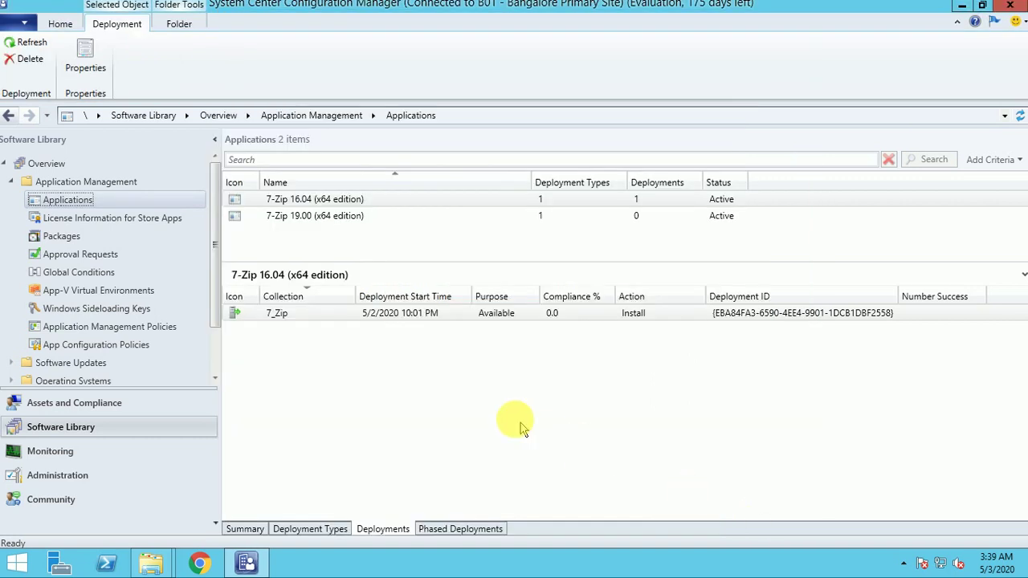
Step: Show the summary of 7-Zip 19.00 (x64 edition) and start distributing its content, keeping the detection of associated dependencies
click(321, 215)
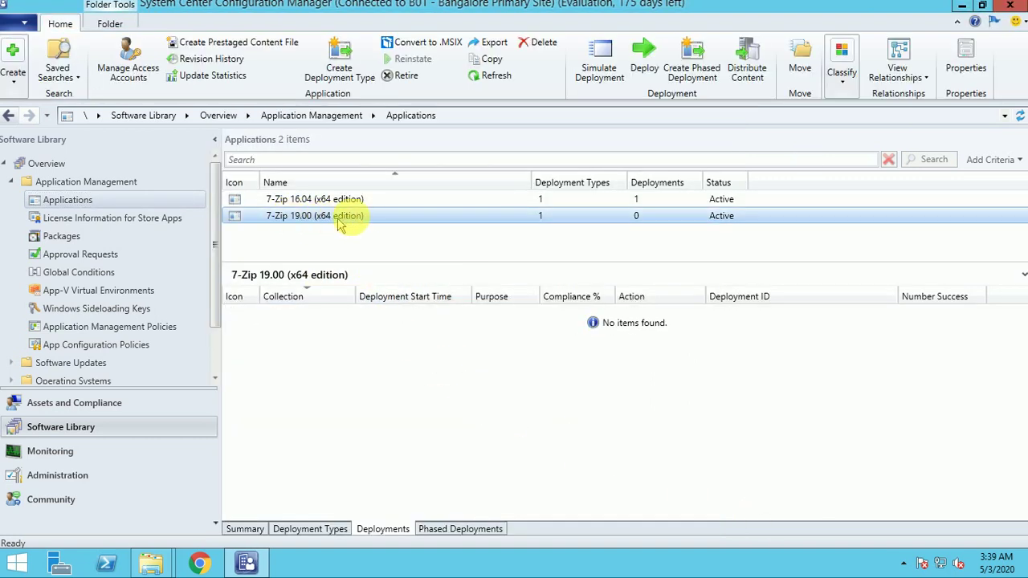
click(238, 529)
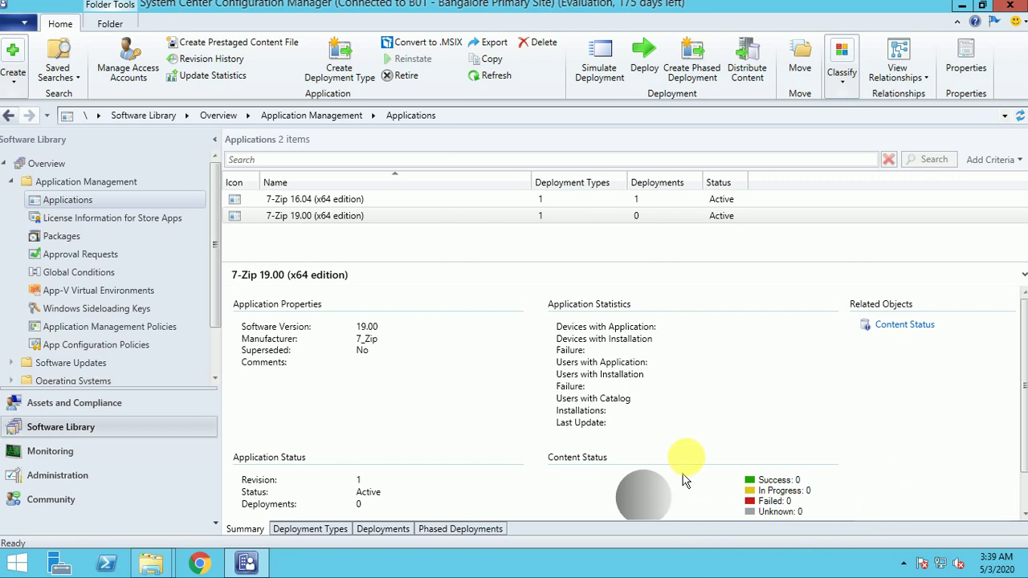
click(316, 219)
right_click(316, 219)
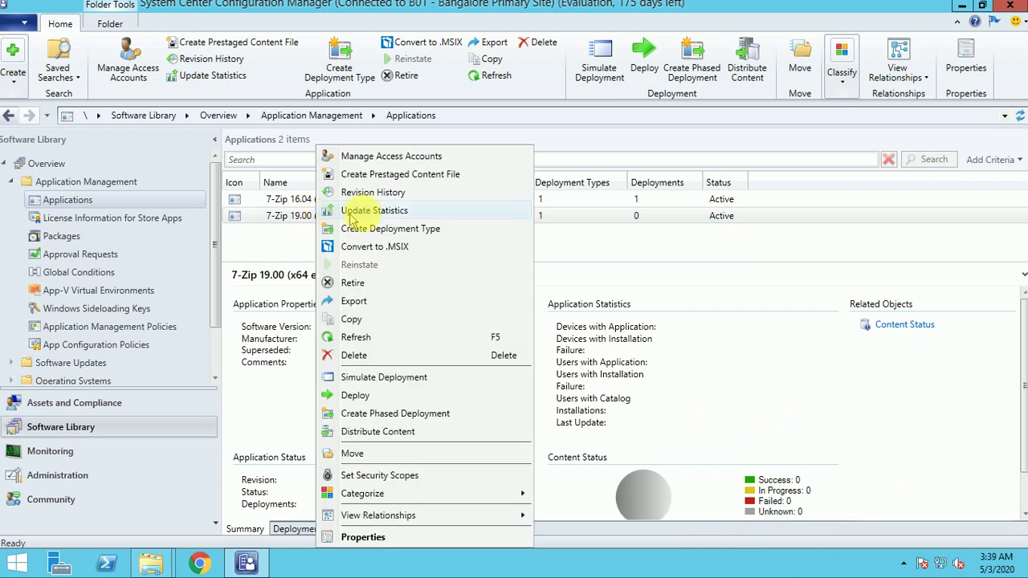
click(381, 433)
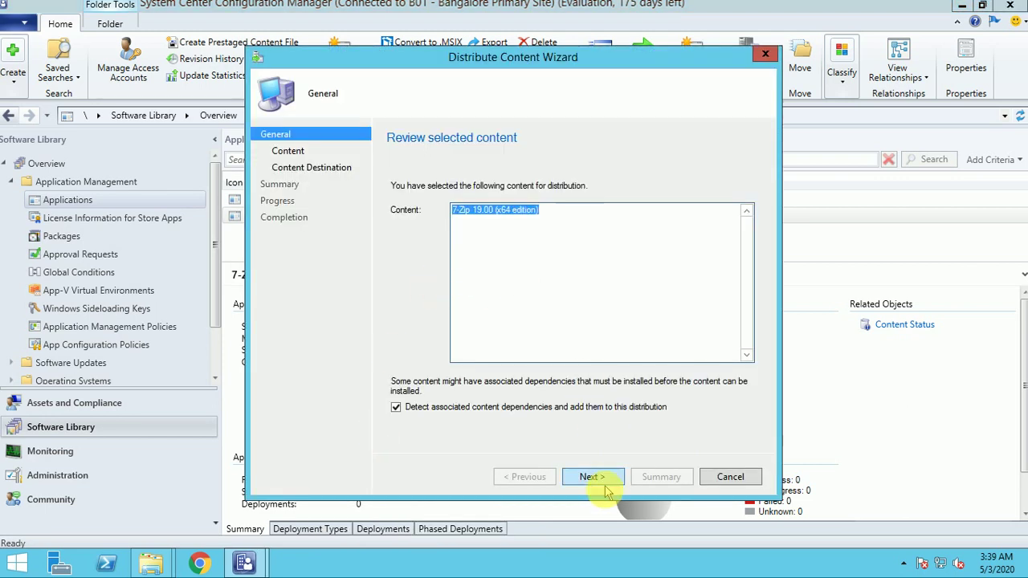
click(594, 477)
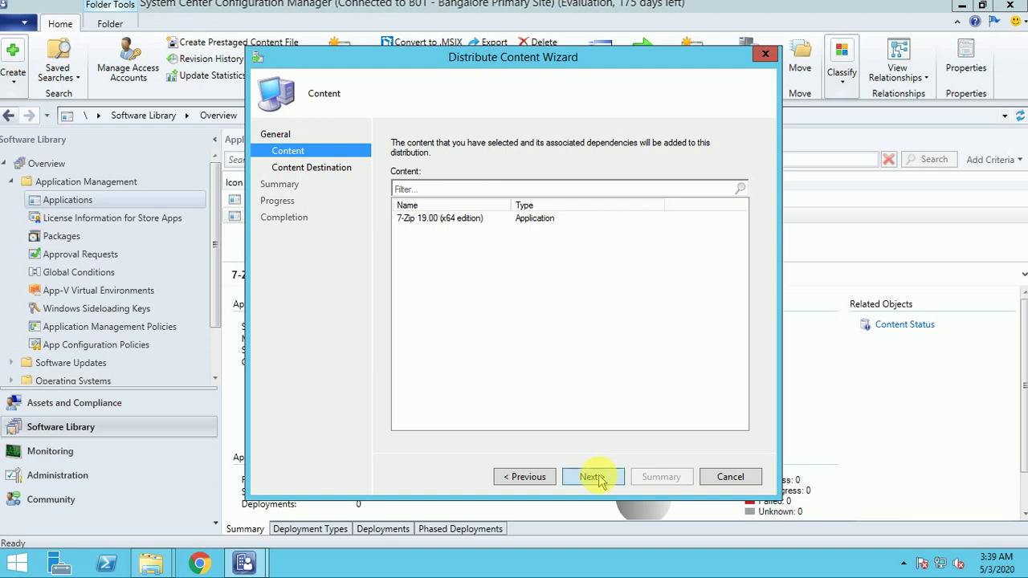
click(595, 477)
Step: Add the distribution point CBLAB.VANSH.COM as the content destination and complete the content distribution
click(706, 249)
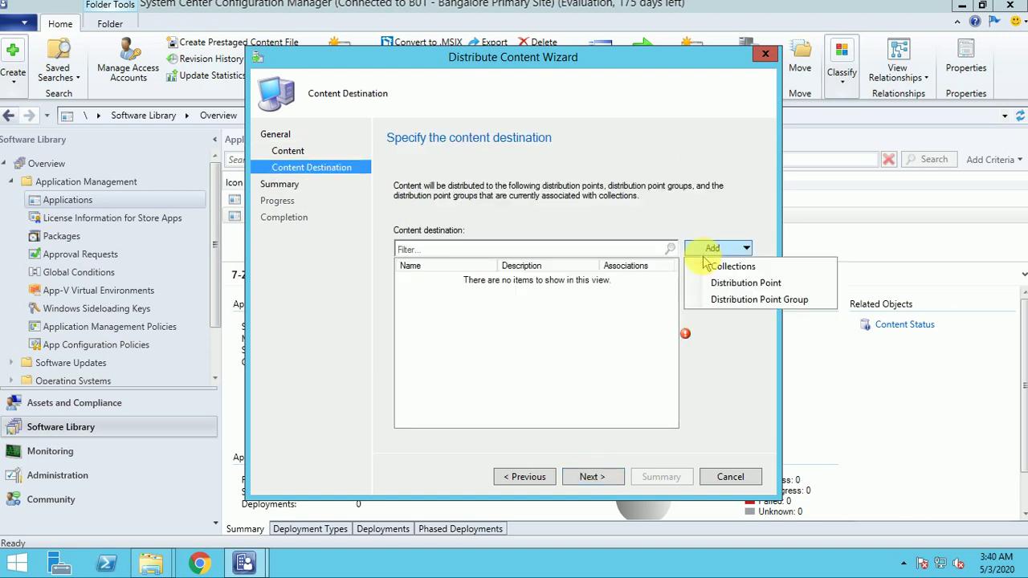
click(474, 293)
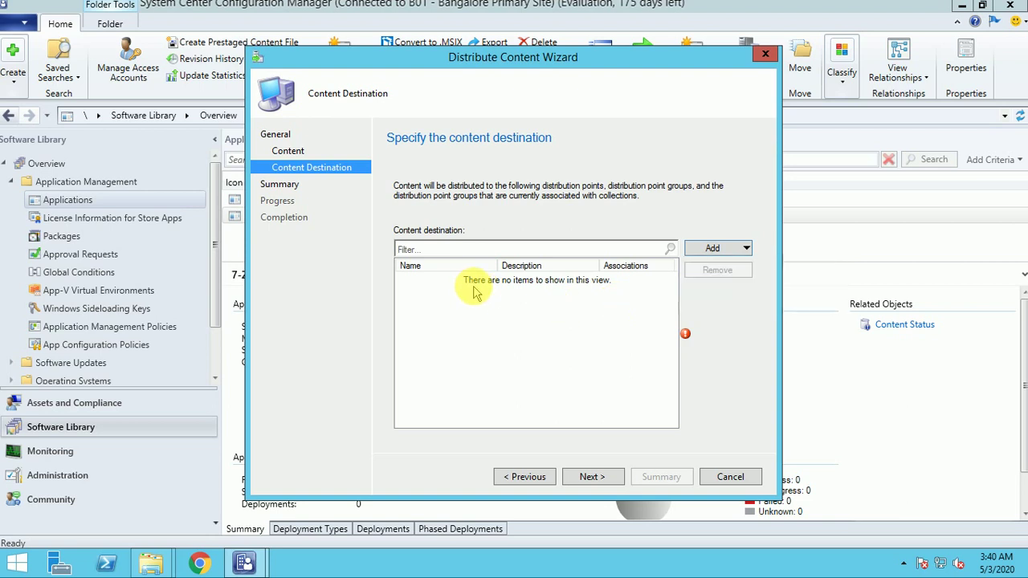
click(312, 213)
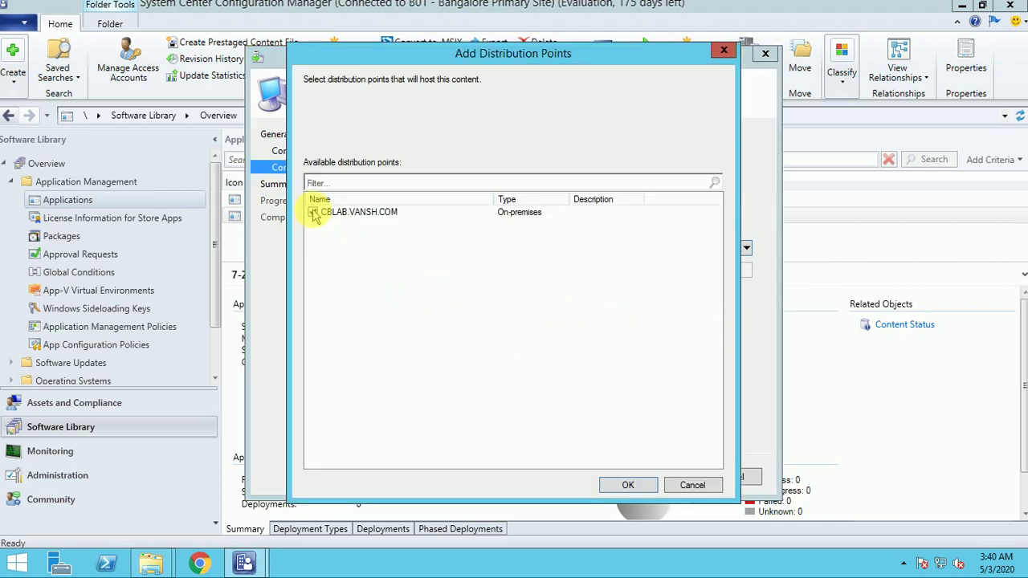
click(624, 484)
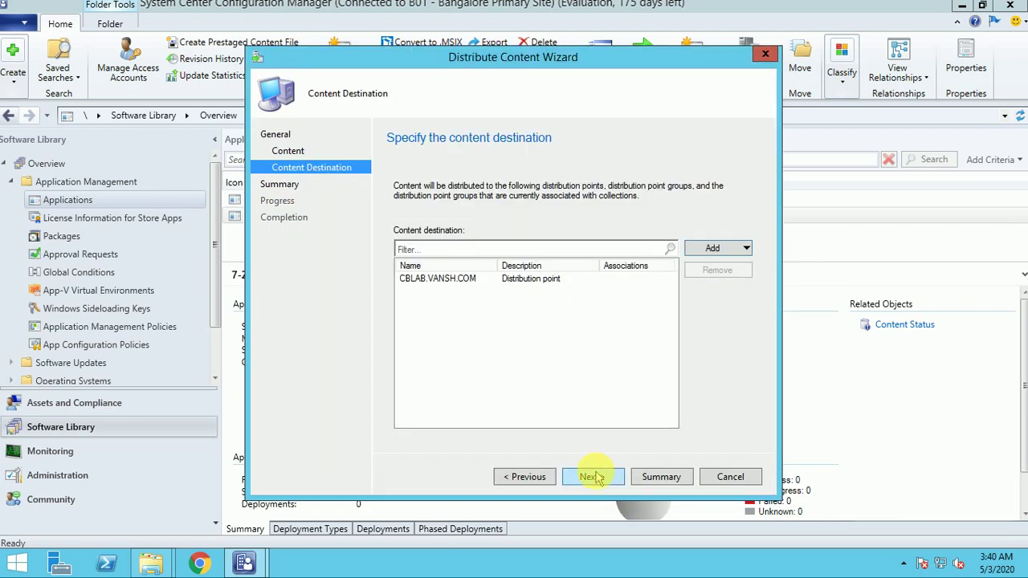
click(595, 477)
click(595, 477)
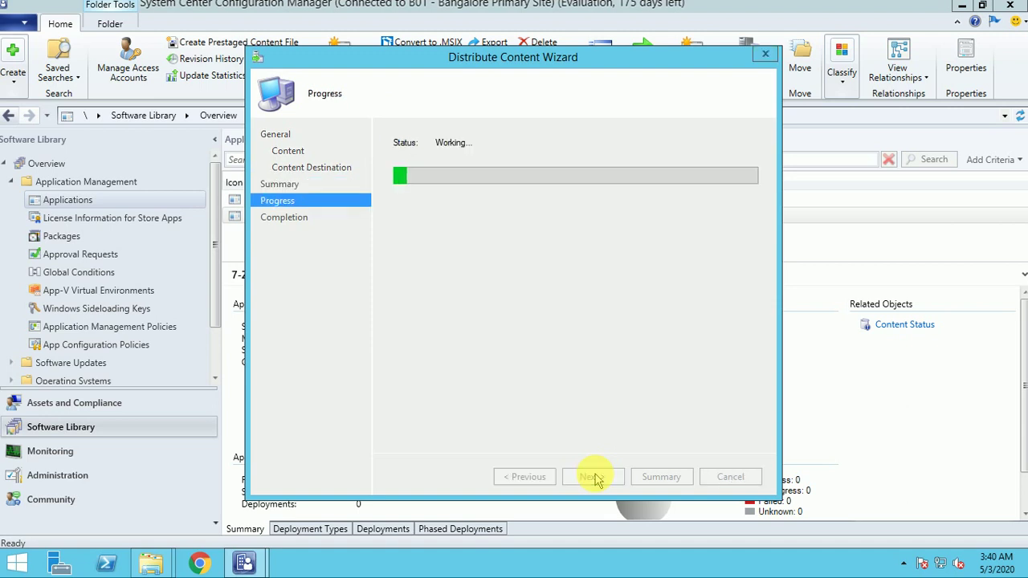
click(730, 477)
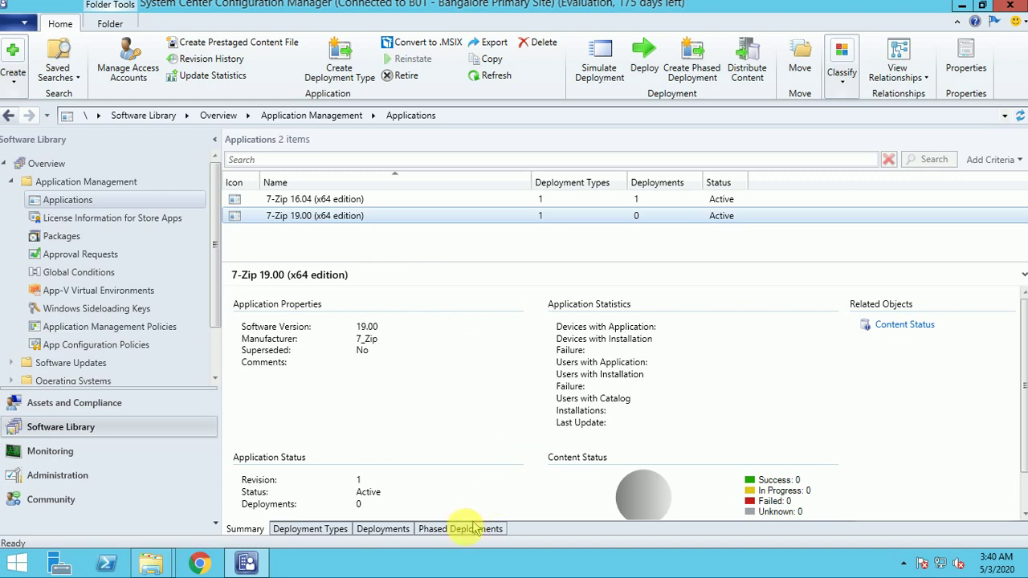
Step: Check the content distribution status of 7-Zip 19.00 (x64 edition), reselecting the application to update its summary
click(333, 199)
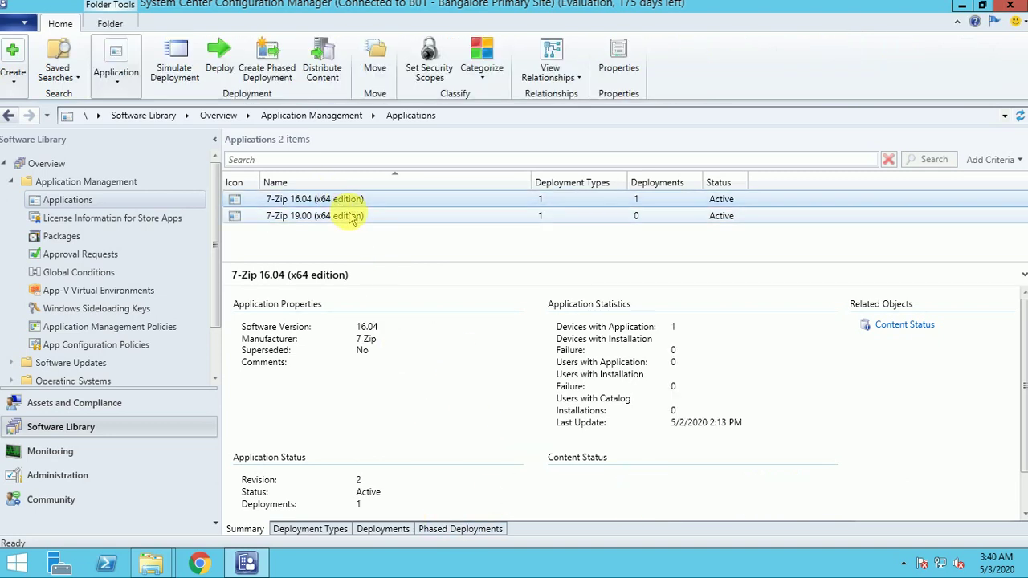
click(344, 216)
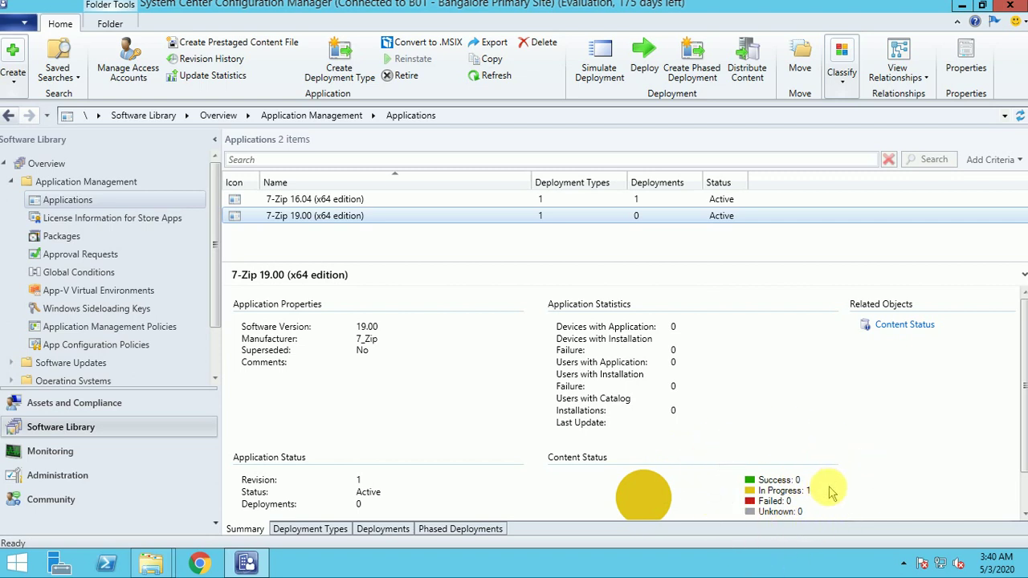
click(298, 200)
click(331, 216)
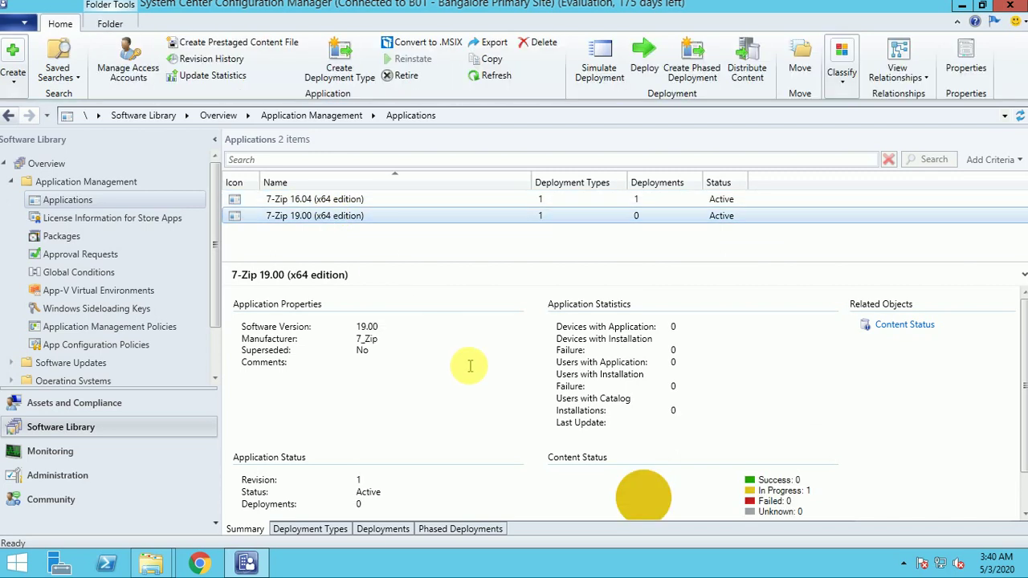
click(363, 200)
click(367, 217)
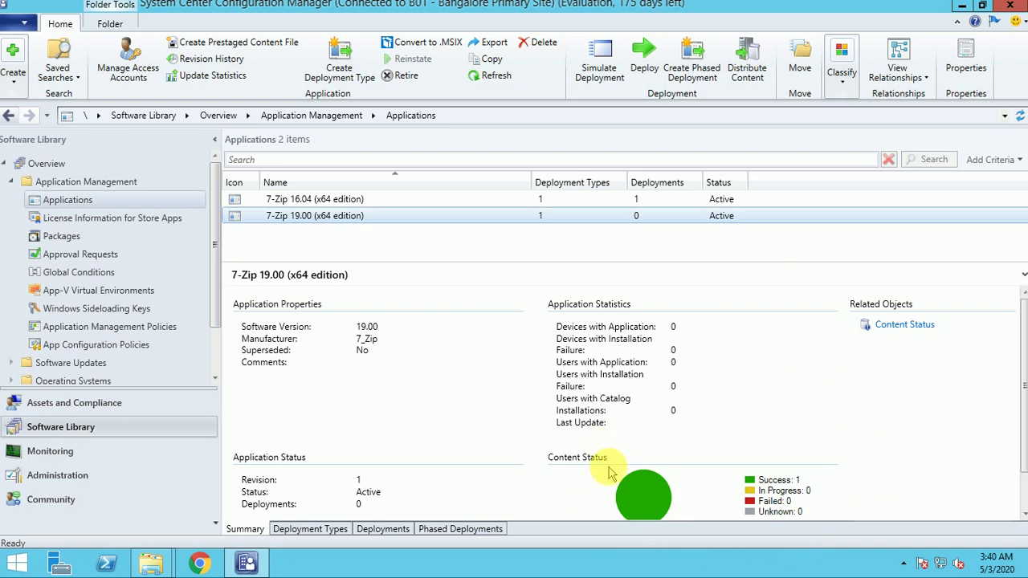
Step: Open the properties of the Windows Installer deployment type belonging to 7-Zip 19.00 (x64 edition)
click(308, 529)
click(401, 313)
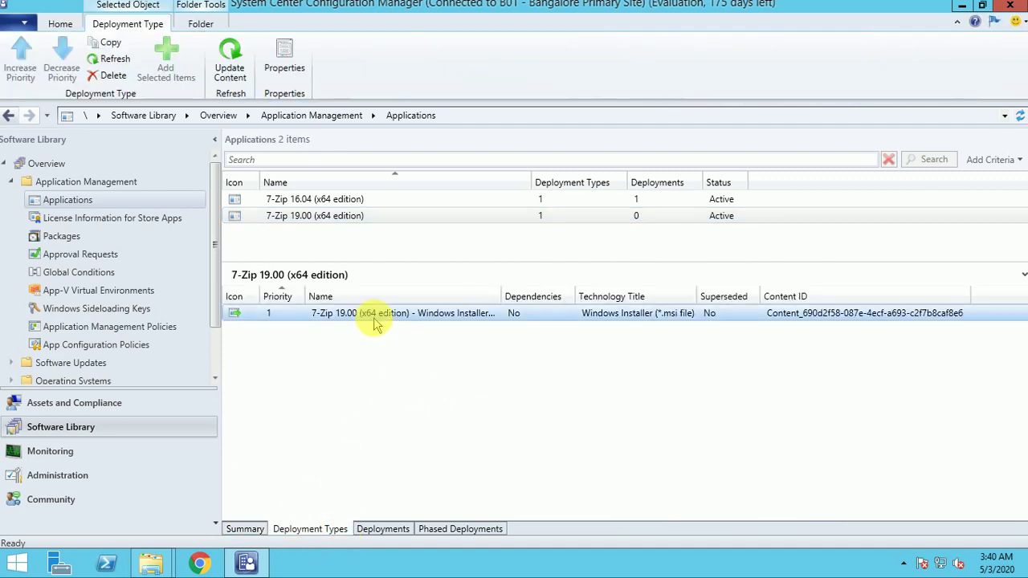
right_click(376, 316)
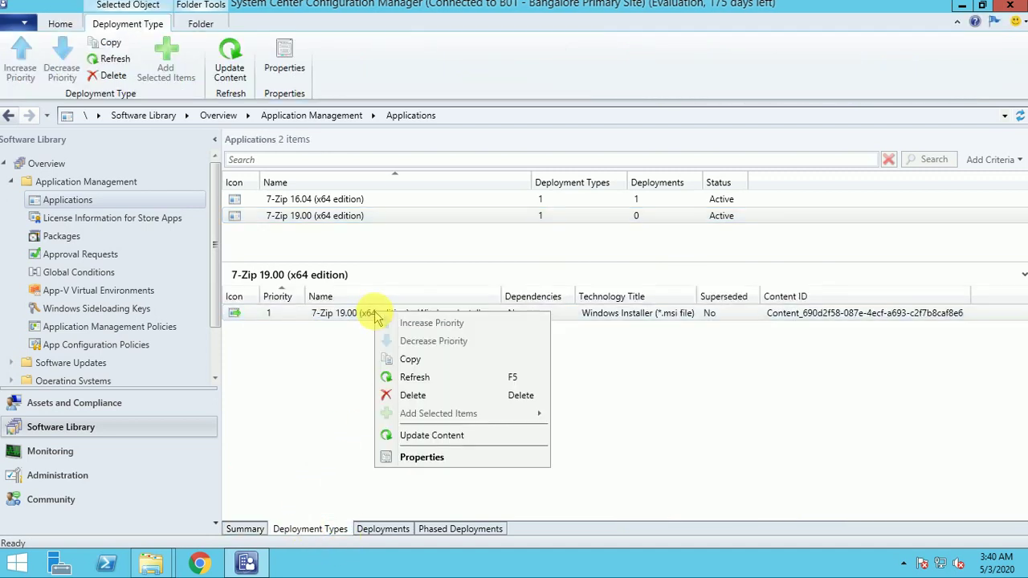
click(426, 460)
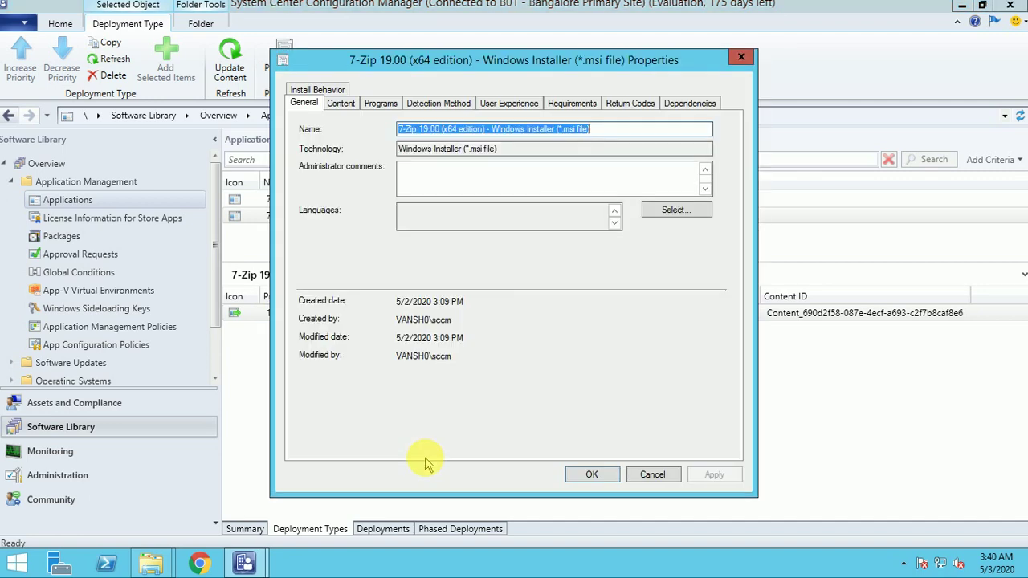
Step: Shorten the deployment type's name to 7-Zip 19.00 (x64 edition), removing the Windows Installer suffix
drag(592, 128, 492, 125)
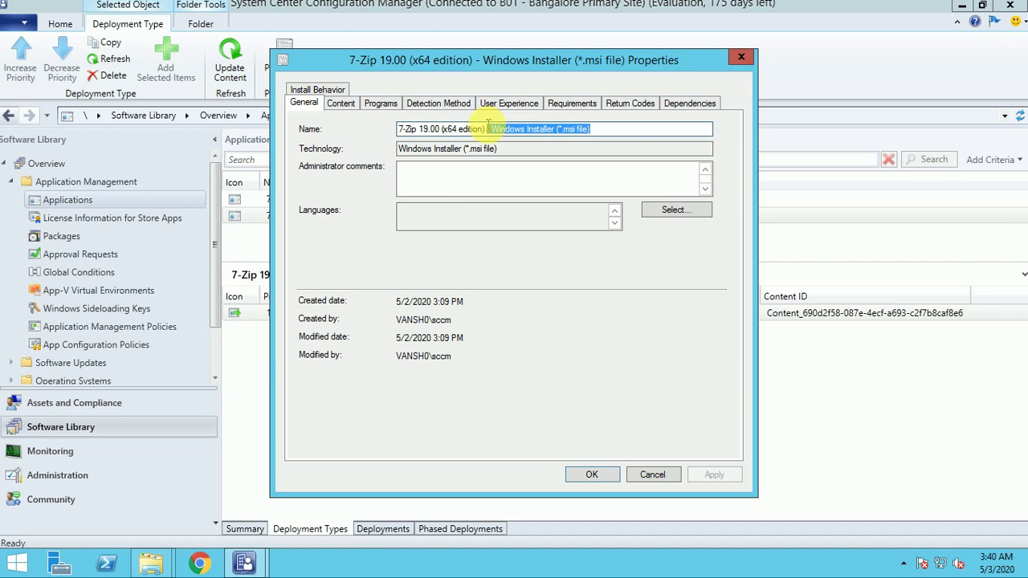
key(BackSpace)
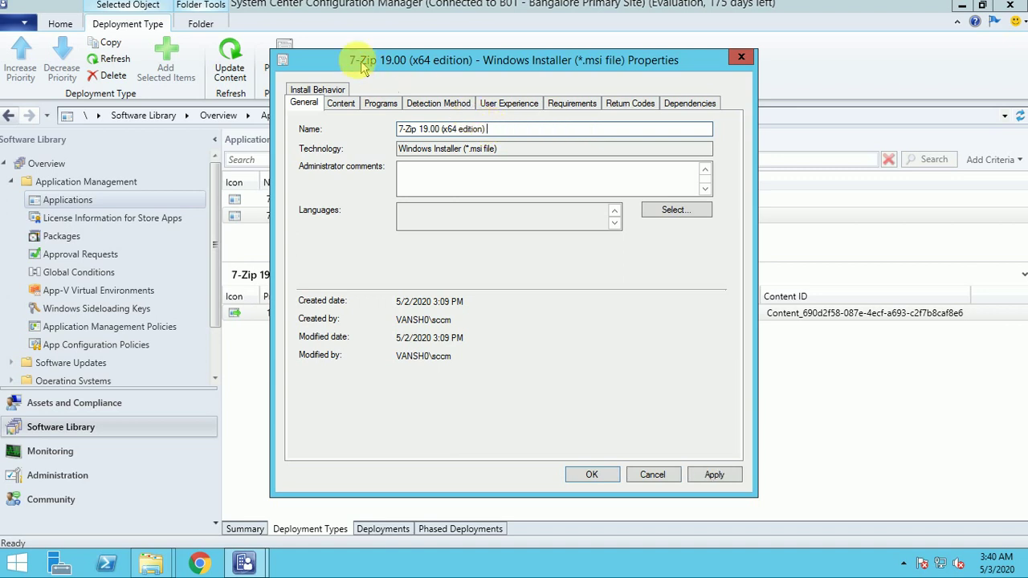
Step: Allow clients to use default site boundary group distribution points, with the deployment option Download content from distribution point and run locally
click(344, 104)
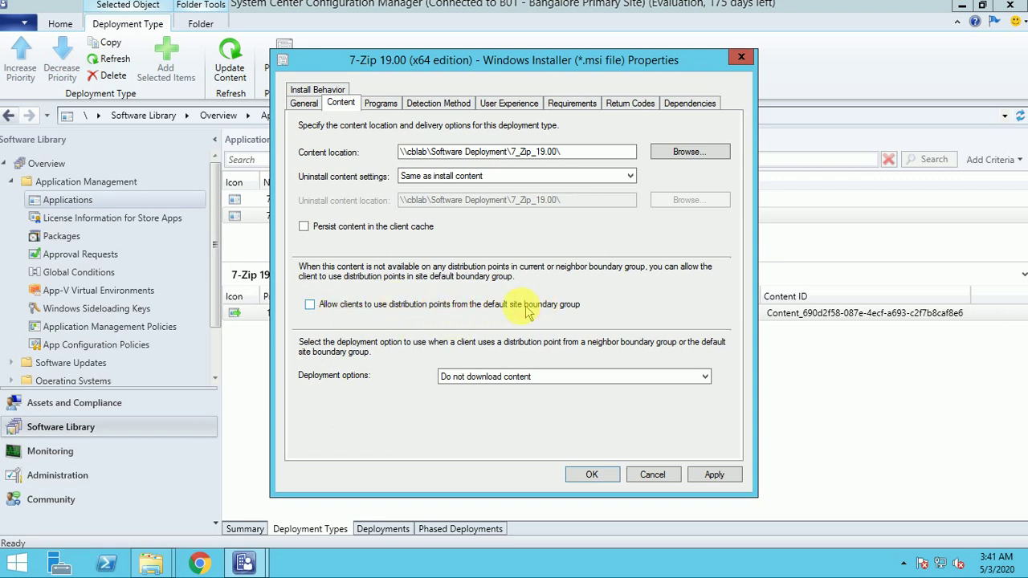
click(396, 310)
click(492, 378)
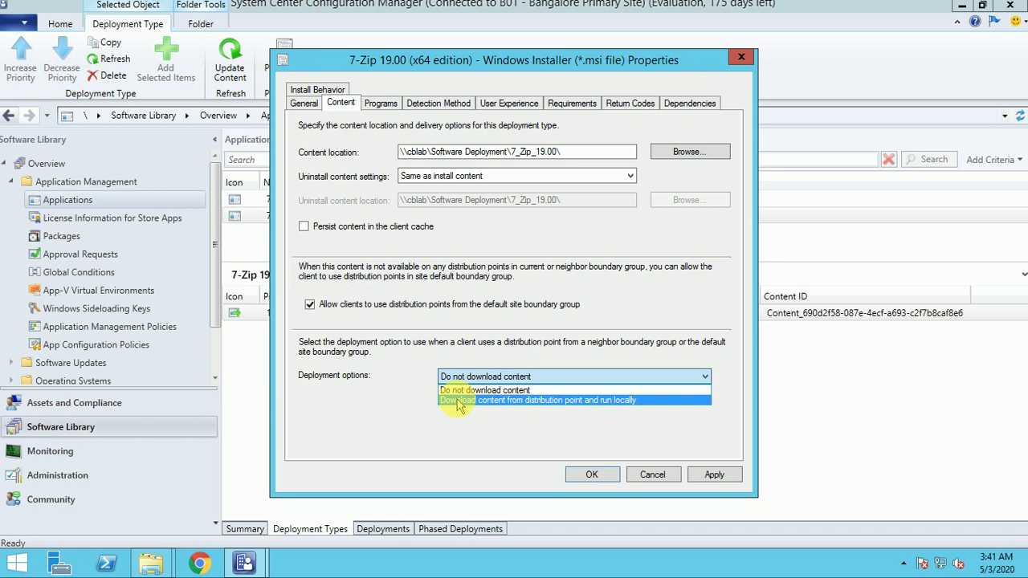
click(460, 400)
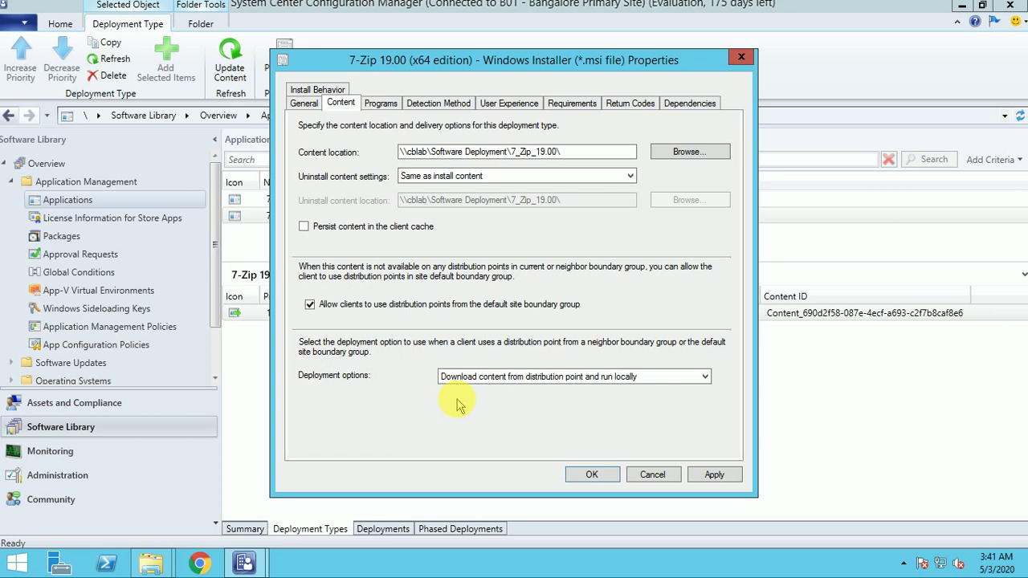
Step: Fill in the Windows Installer product code for source management from 7z1900-x64.msi in the 7_Zip_19.00 folder
click(381, 103)
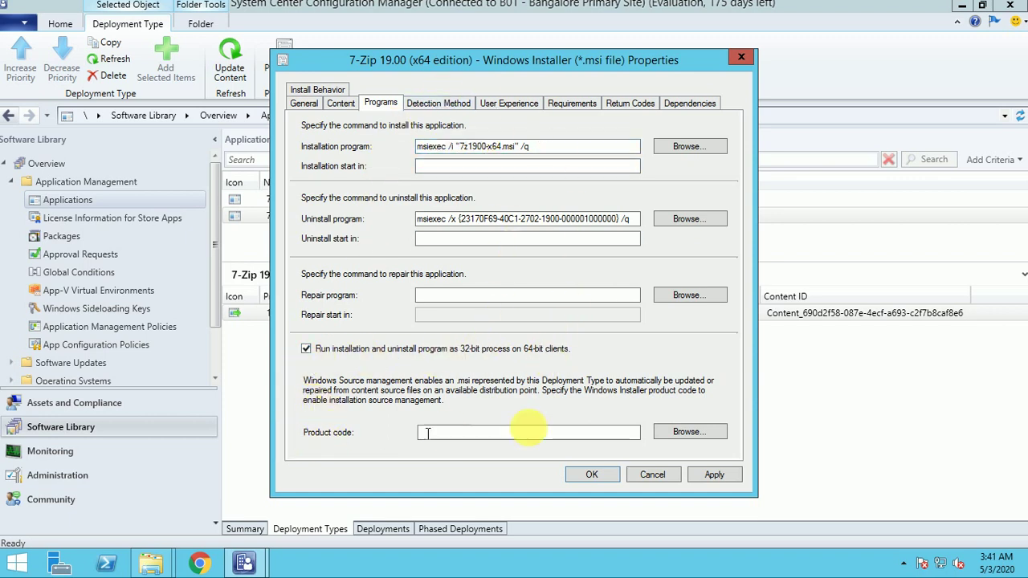
click(700, 433)
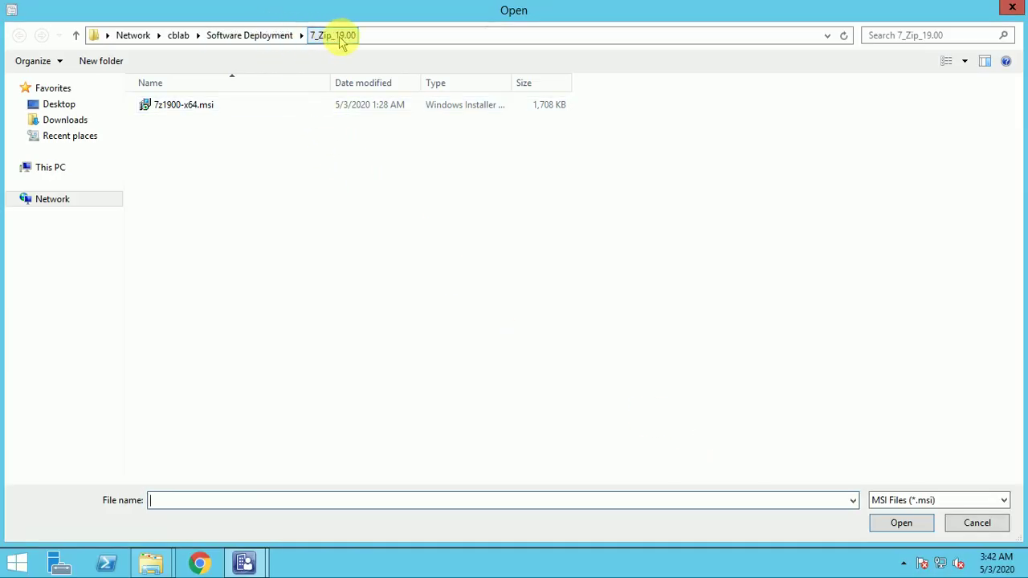
click(194, 104)
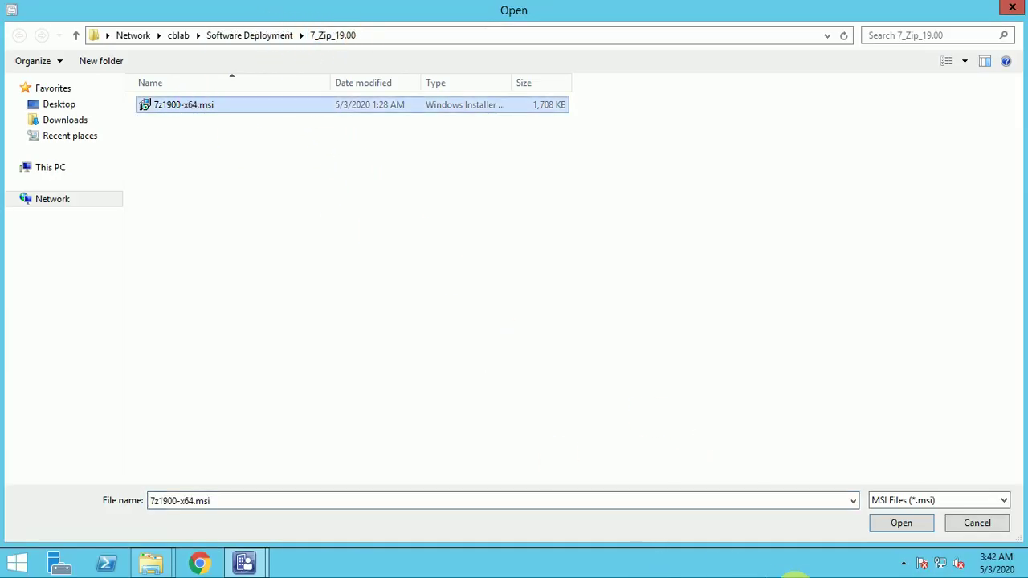
click(908, 523)
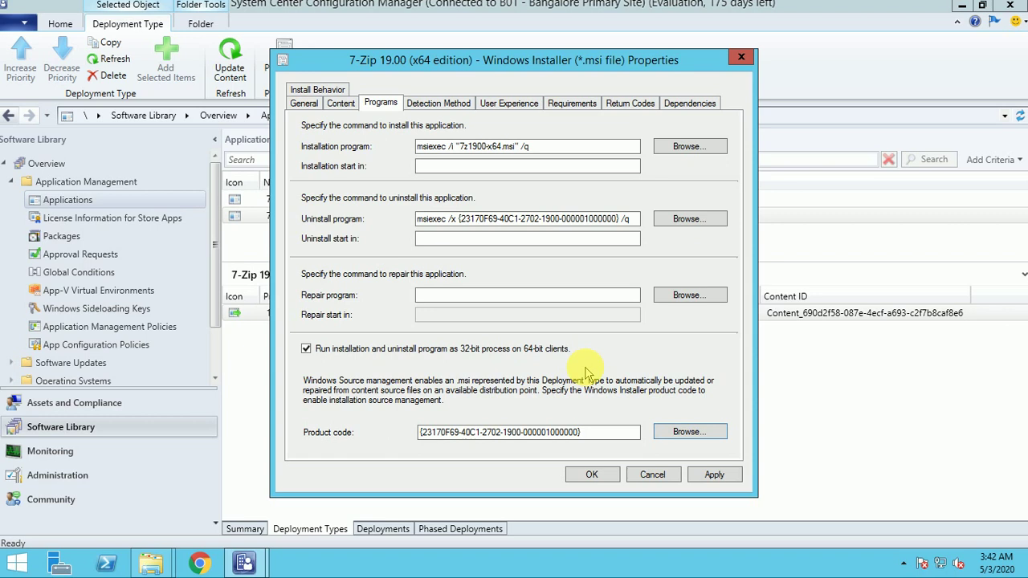
Step: Review the deployment type's detection method and the File System options for a new detection clause, without adding a clause
click(454, 104)
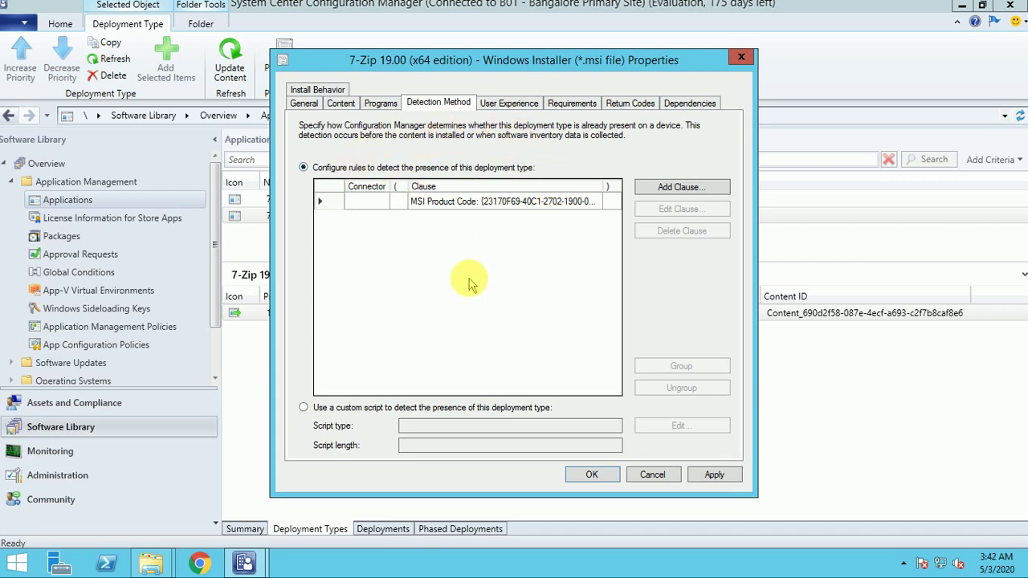
click(660, 191)
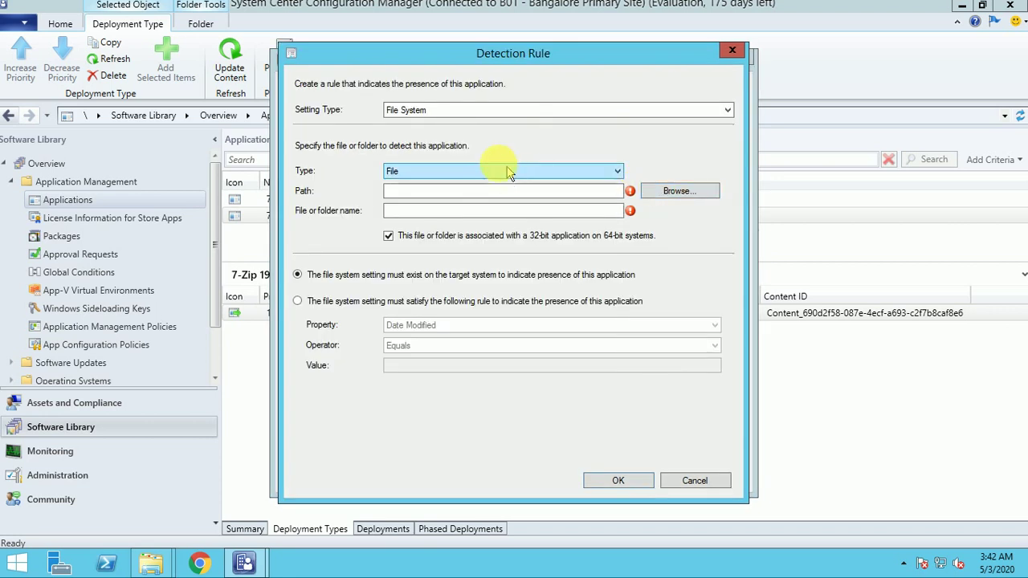
click(458, 171)
click(449, 182)
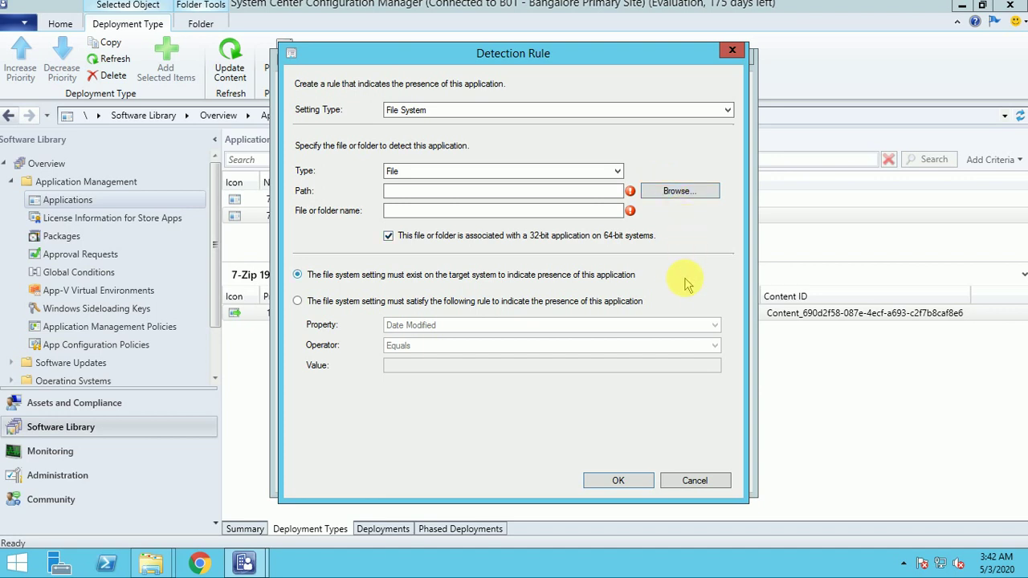
click(694, 480)
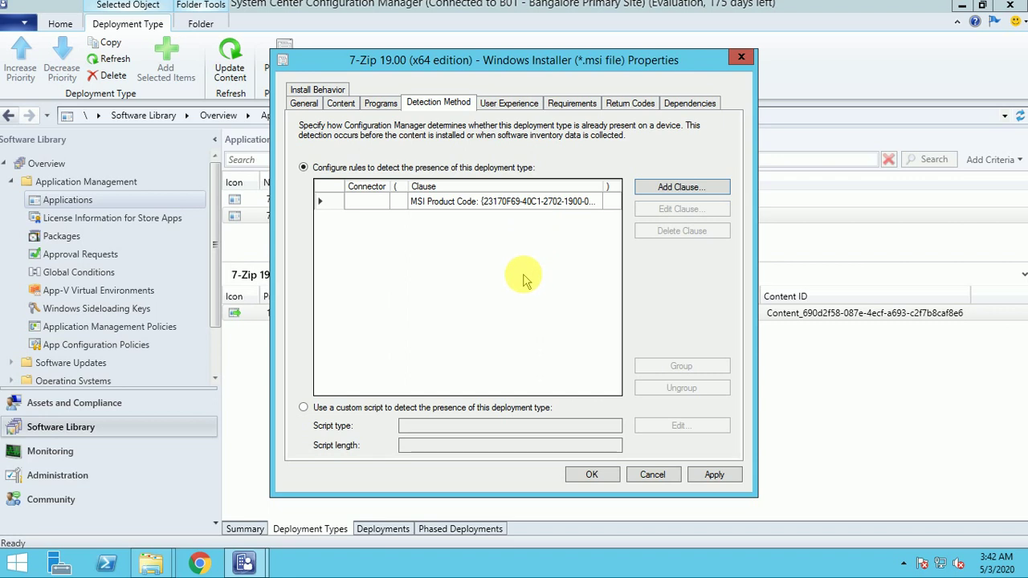
Step: Review the user experience choices for installation behavior, logon requirement and installation program visibility without changing them
click(510, 104)
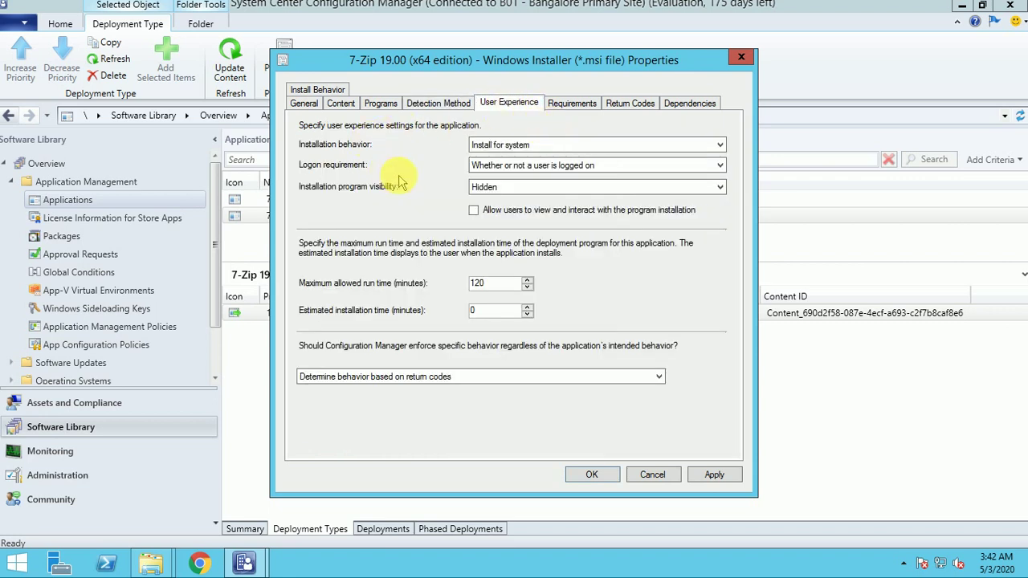
click(538, 146)
click(538, 146)
click(518, 167)
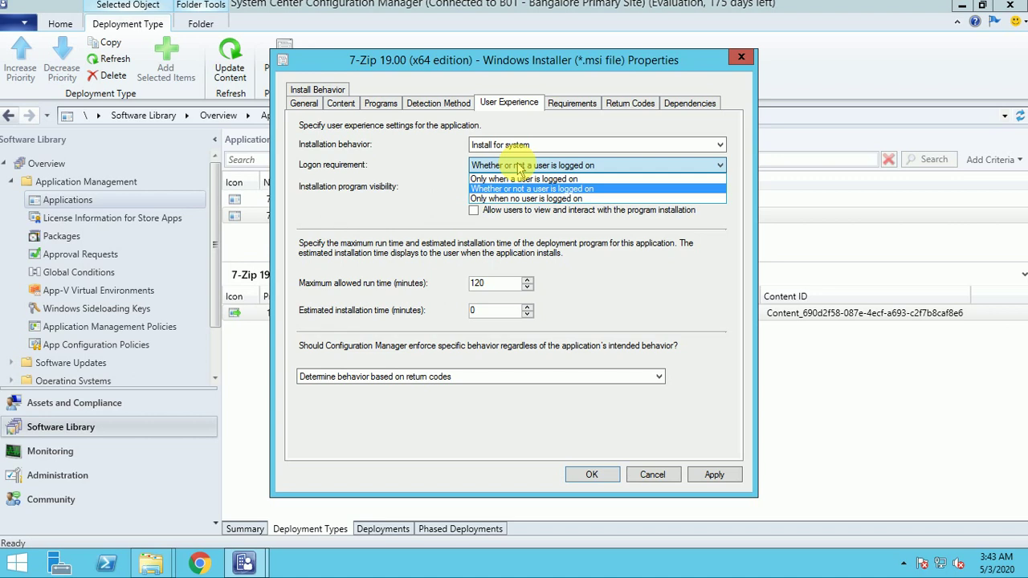
click(521, 169)
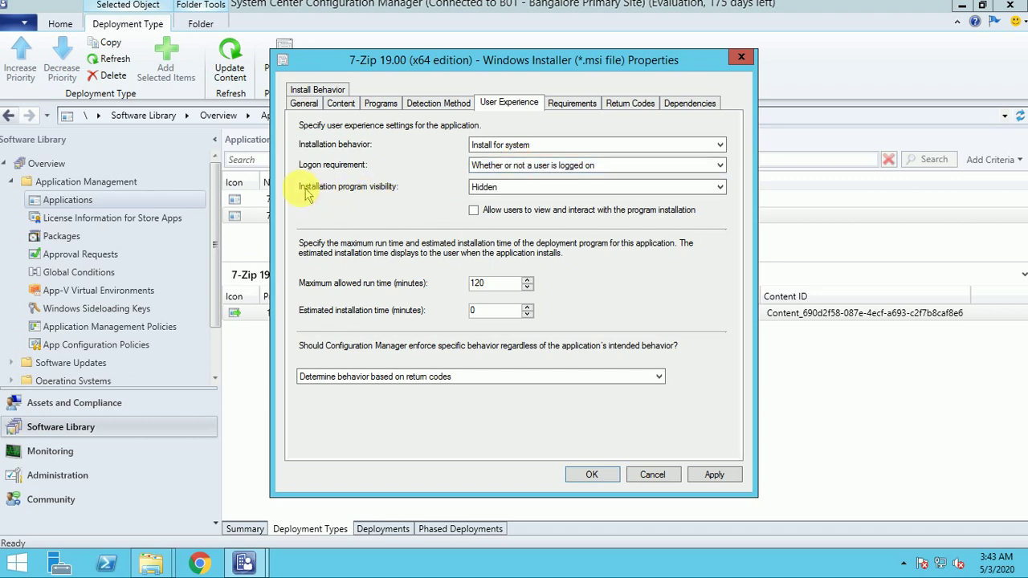
click(516, 194)
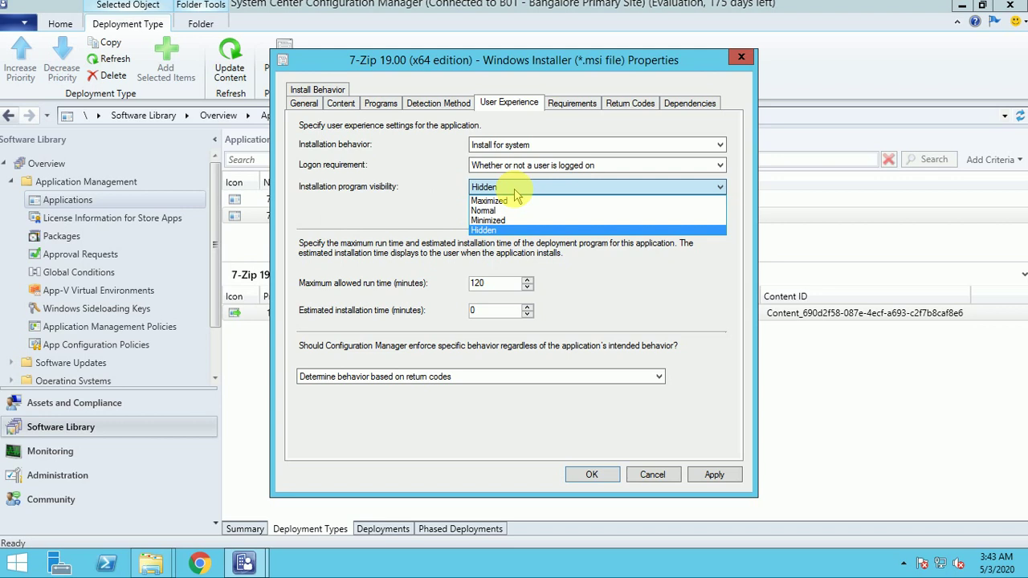
click(379, 187)
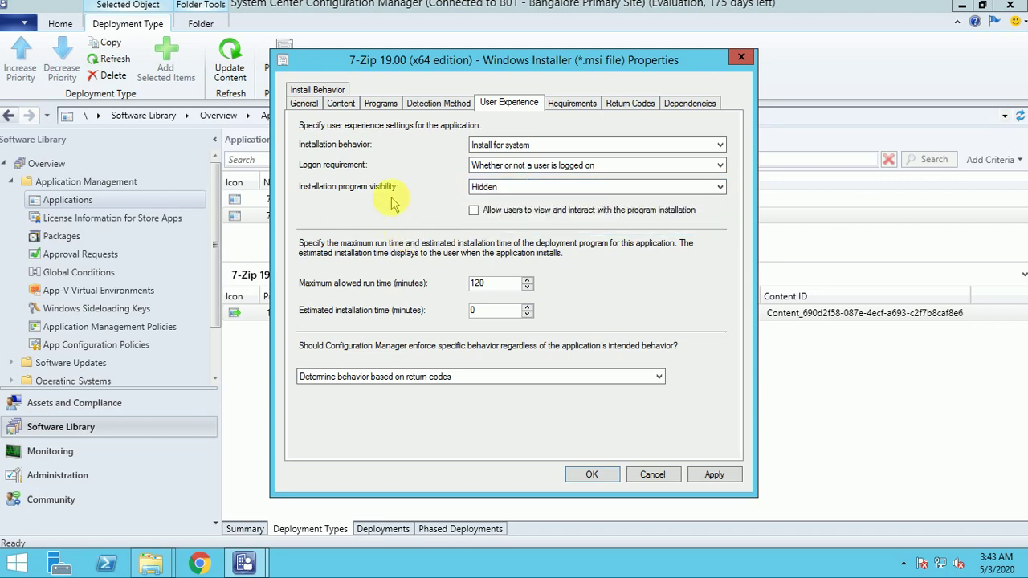
Step: Set the maximum allowed run time to 15 minutes and the estimated installation time to 5 minutes, keeping behavior based on return codes
click(506, 282)
key(BackSpace)
key(BackSpace)
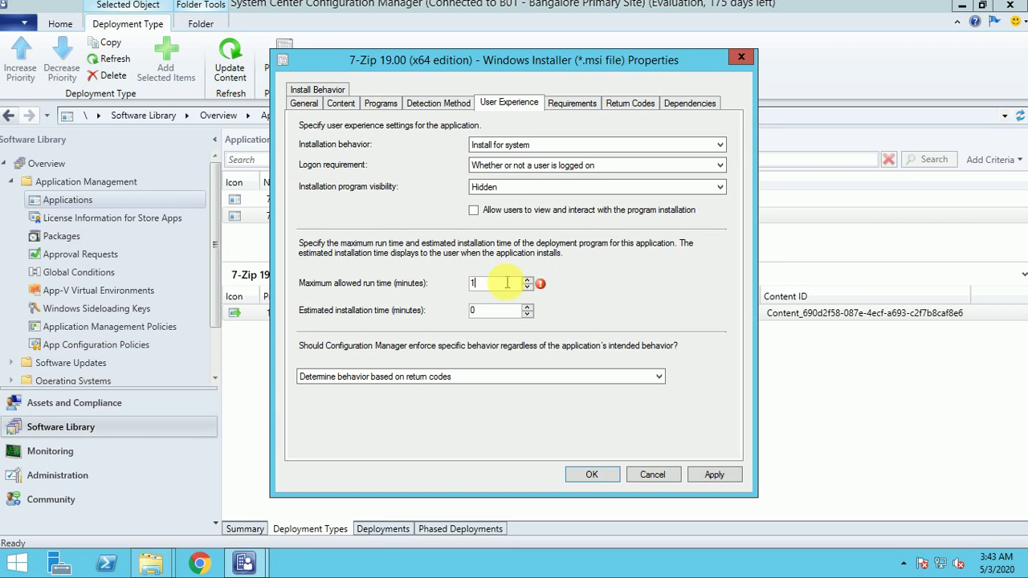
text(5)
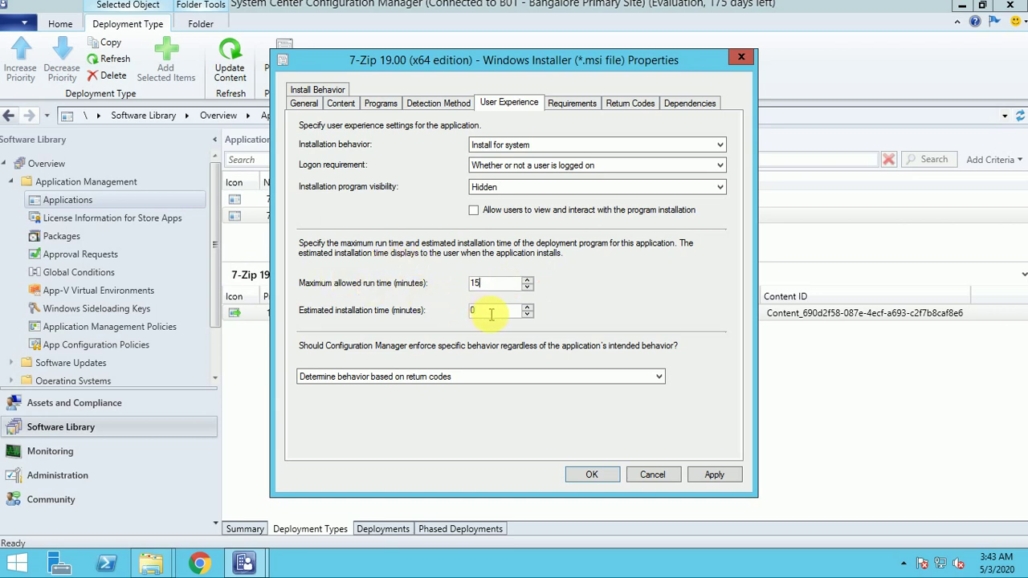
click(491, 313)
key(BackSpace)
text(5)
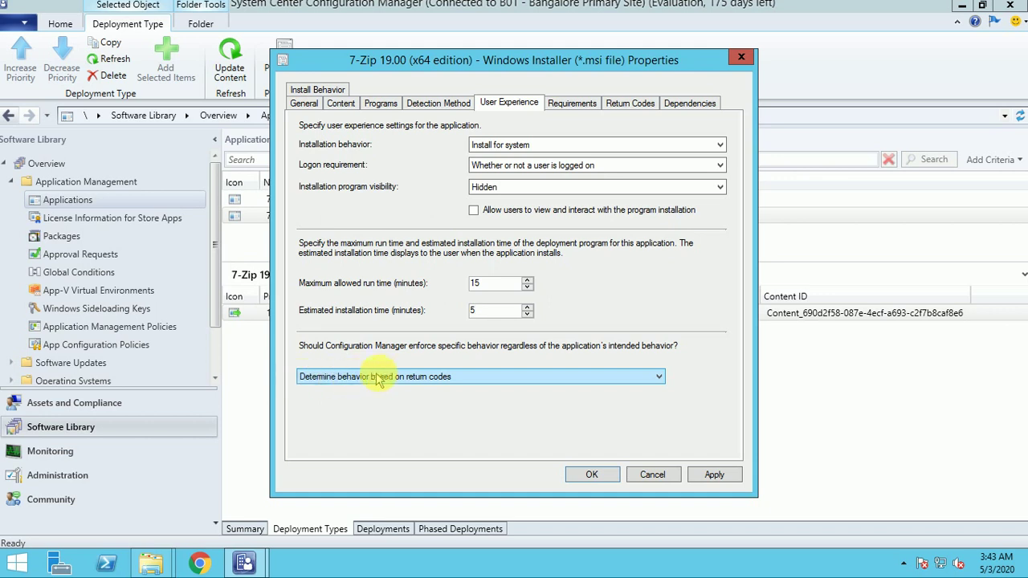
click(466, 378)
click(472, 381)
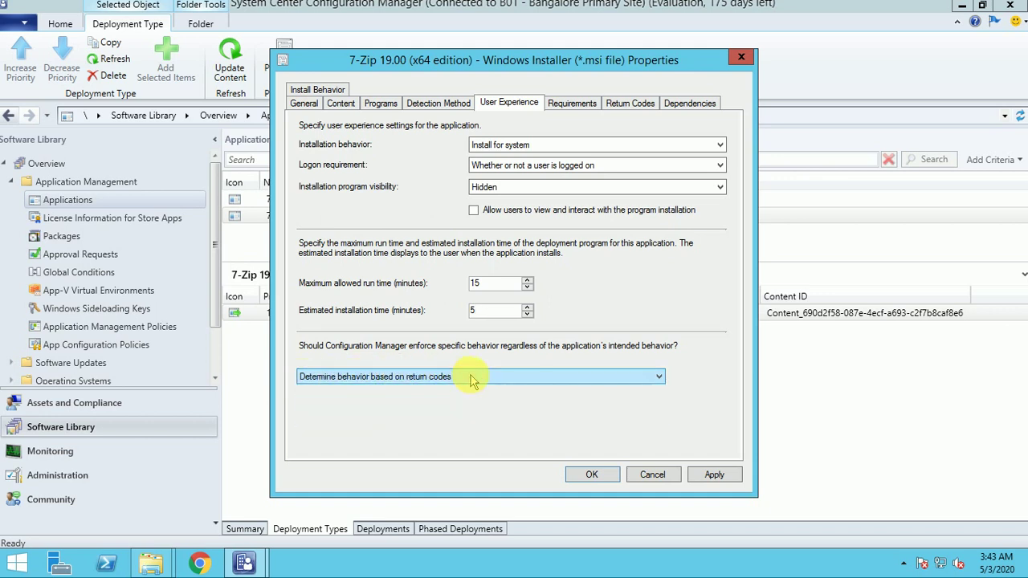
Step: Review the deployment type's return codes and the code types available for a new one, without adding a return code
click(643, 105)
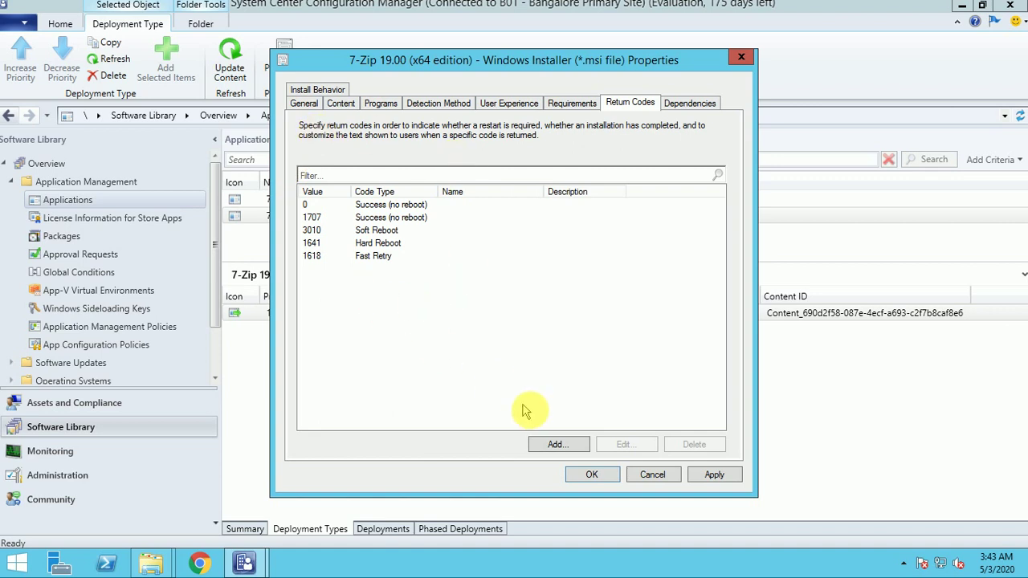
click(554, 444)
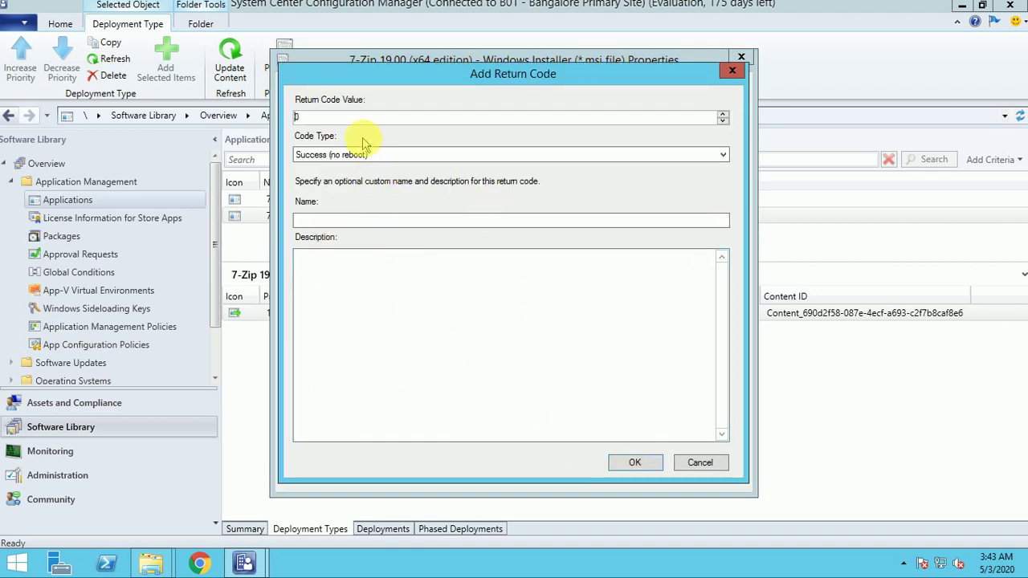
click(382, 155)
click(382, 155)
click(383, 155)
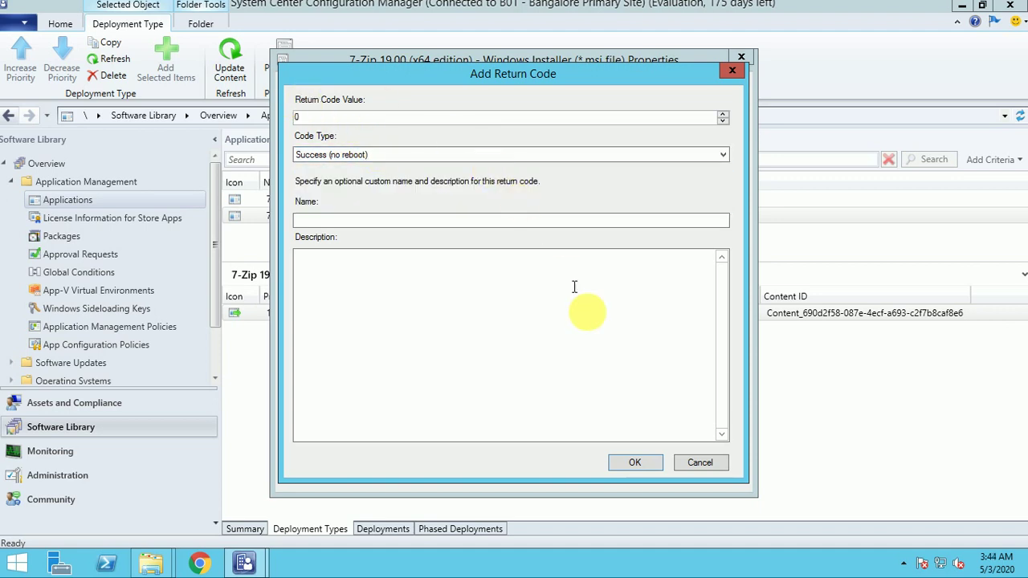
click(699, 464)
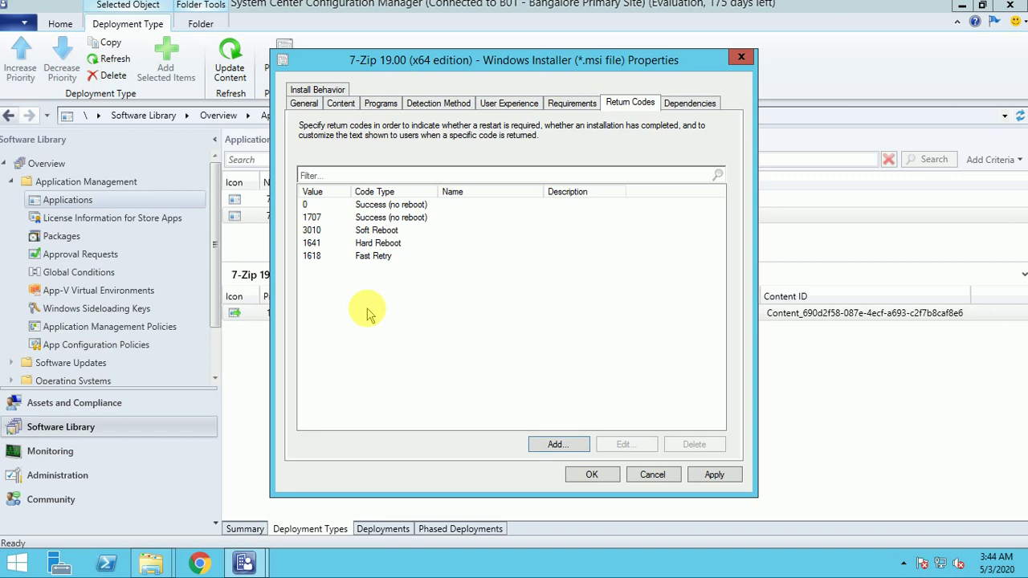
Step: Start a new requirement for the deployment type with the category Device and the condition Operating system
click(570, 104)
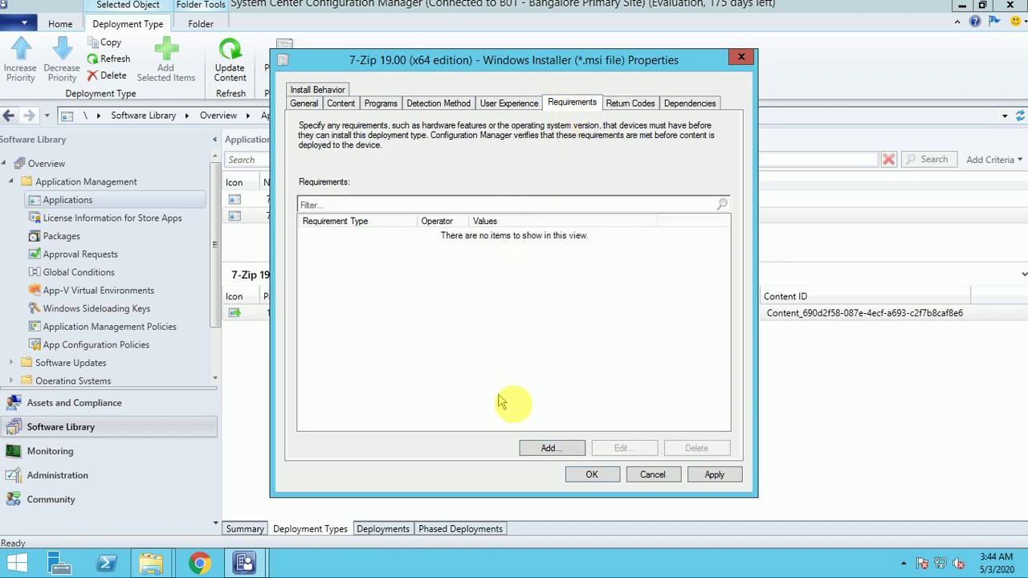
click(546, 450)
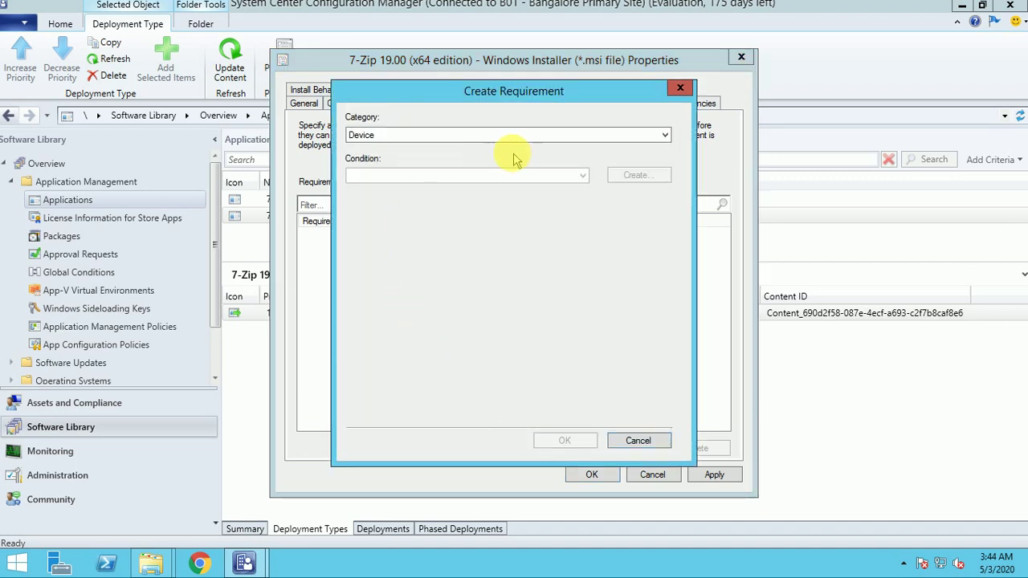
click(496, 136)
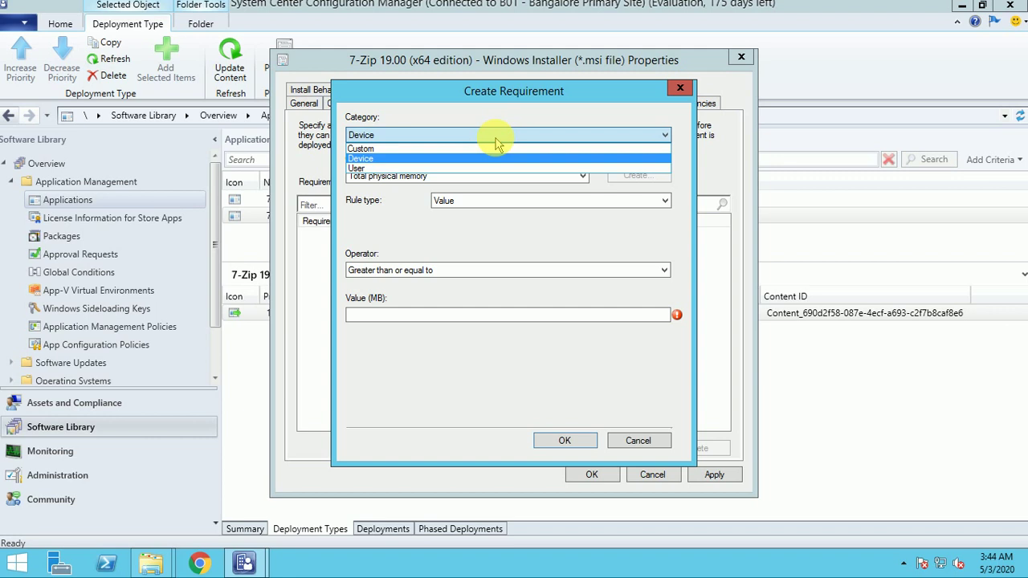
click(390, 158)
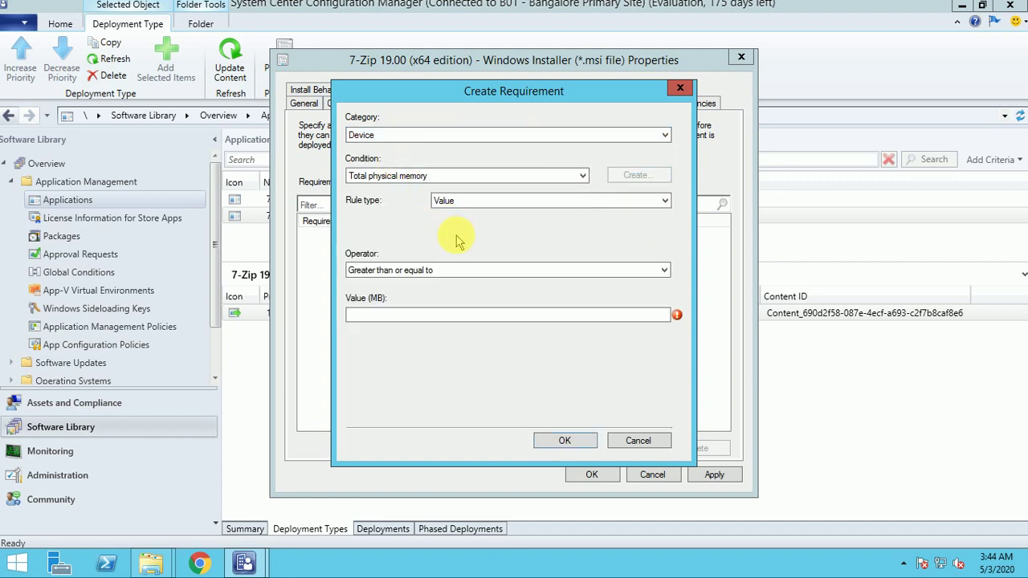
click(409, 177)
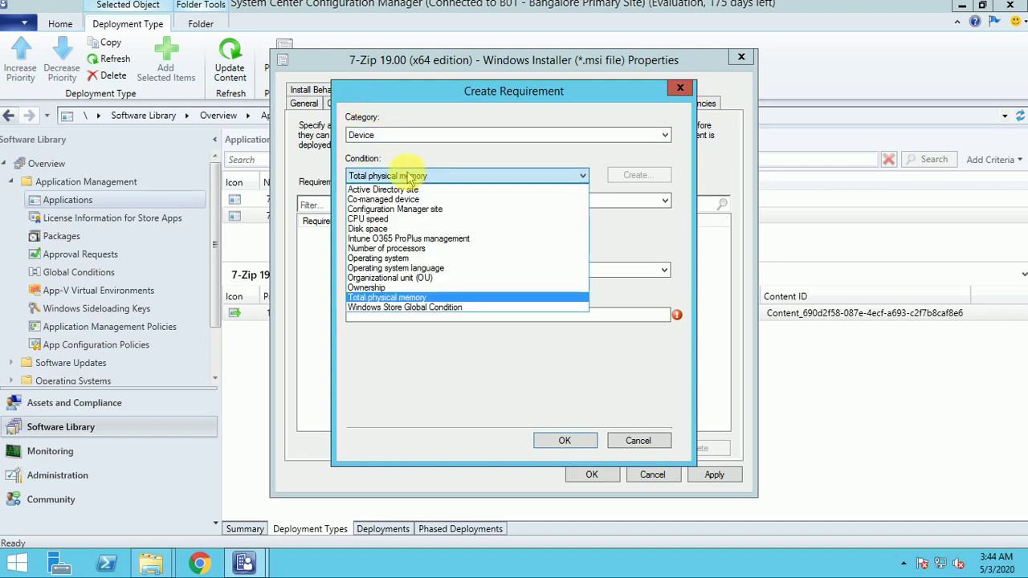
click(399, 258)
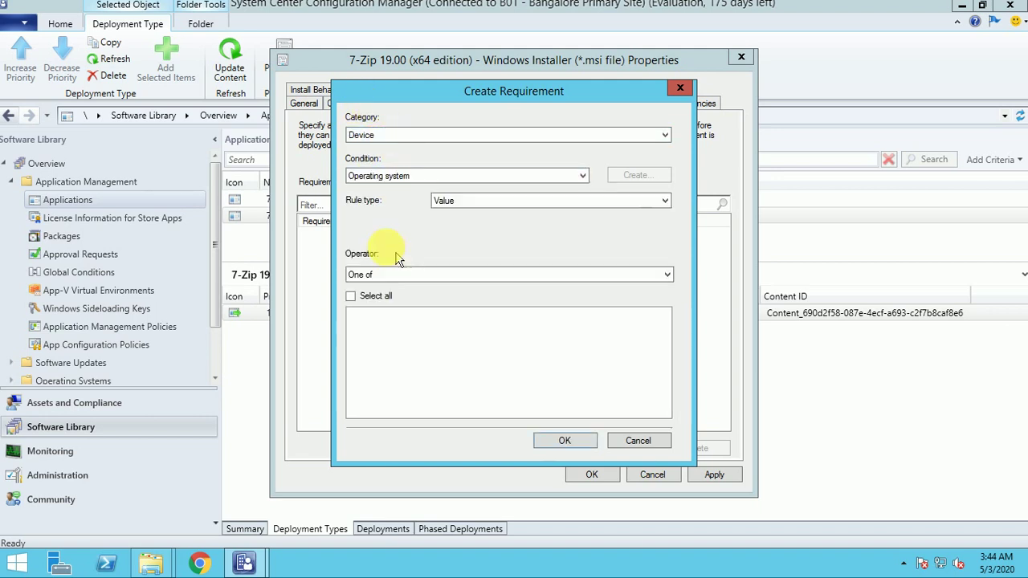
Step: Try an operating system requirement with rule type Value, operator One of, and Windows 7 and Windows 10 selected, and discard it
click(484, 202)
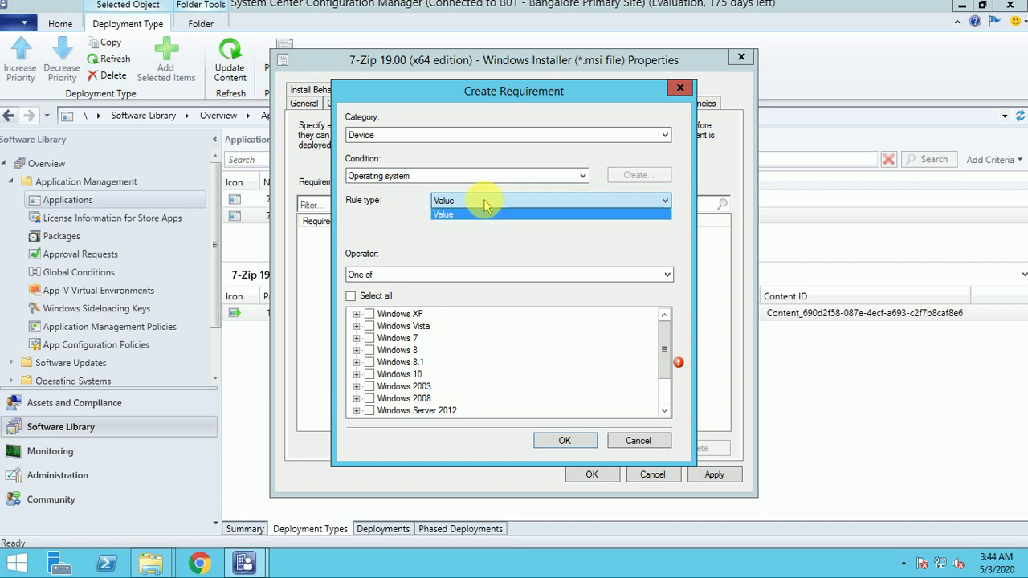
click(485, 209)
click(376, 276)
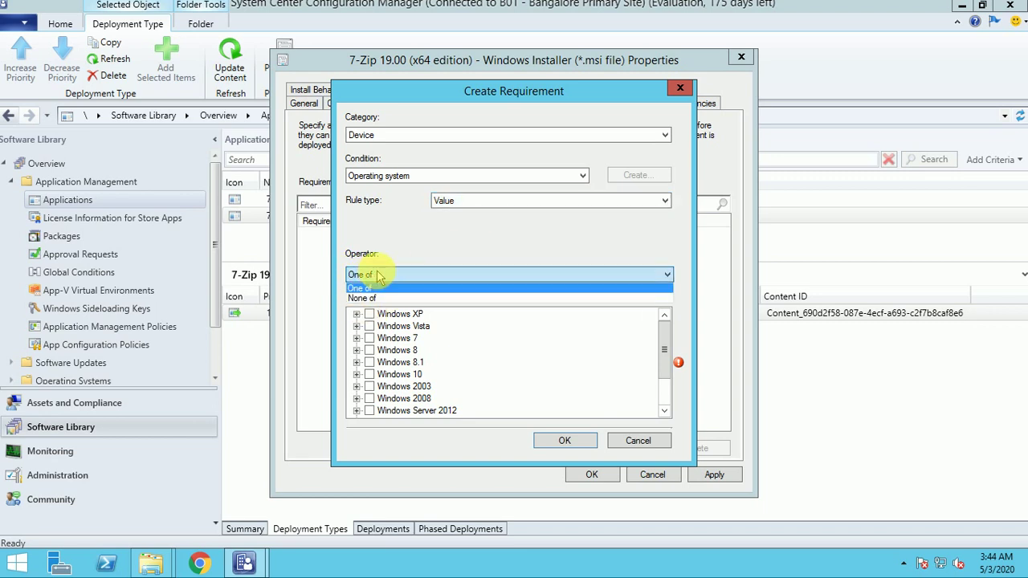
click(375, 277)
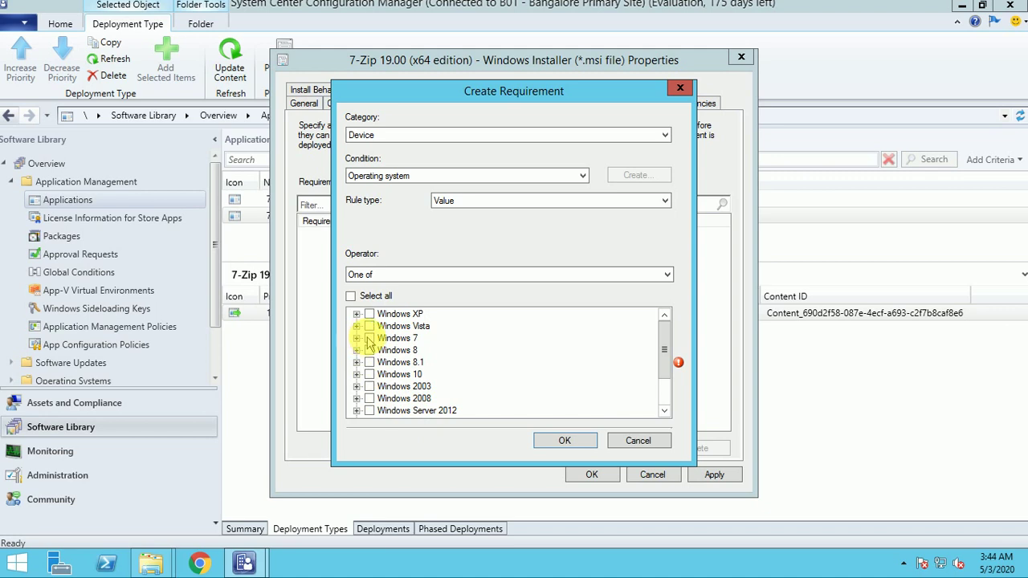
click(369, 338)
click(370, 374)
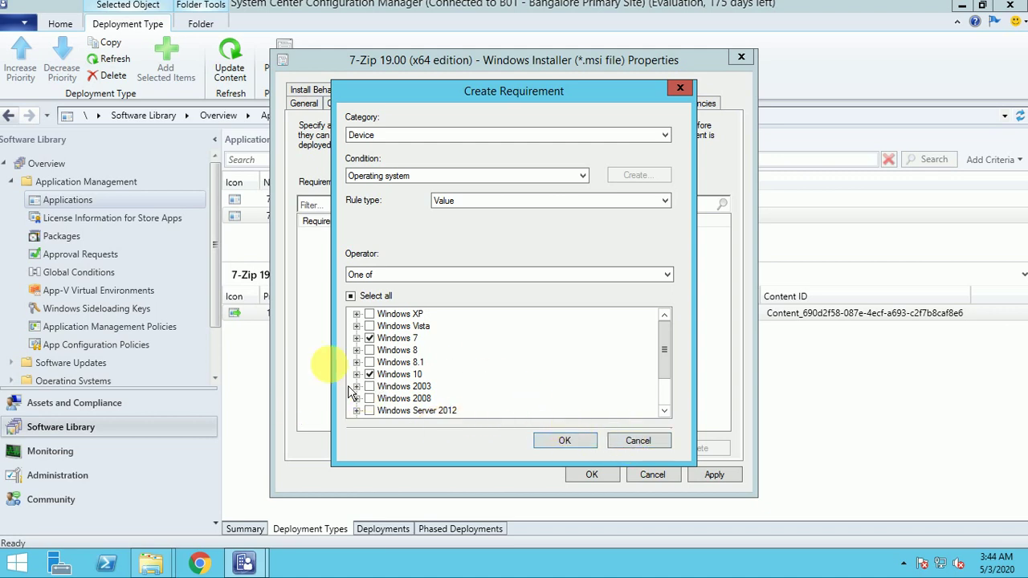
click(647, 443)
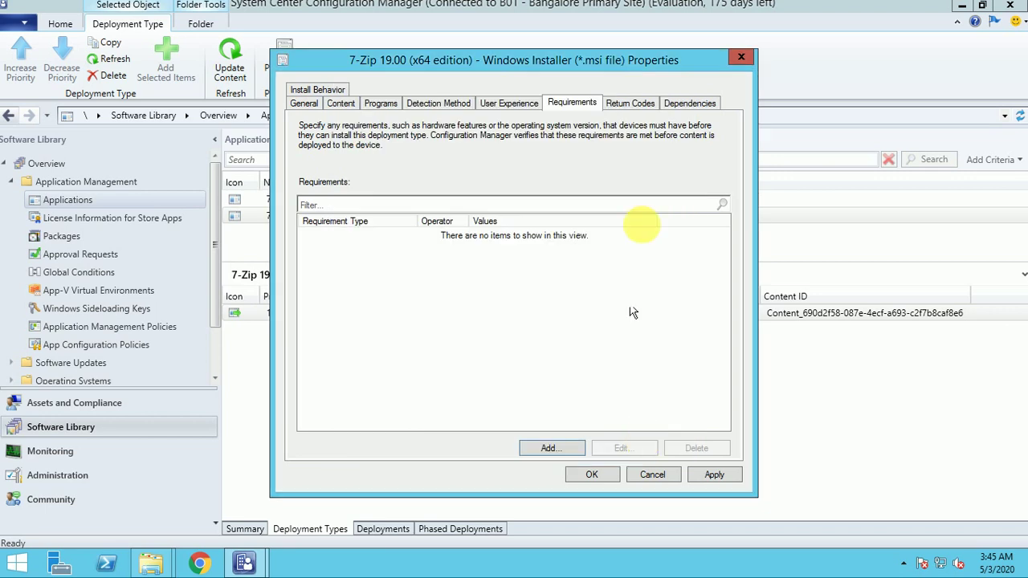
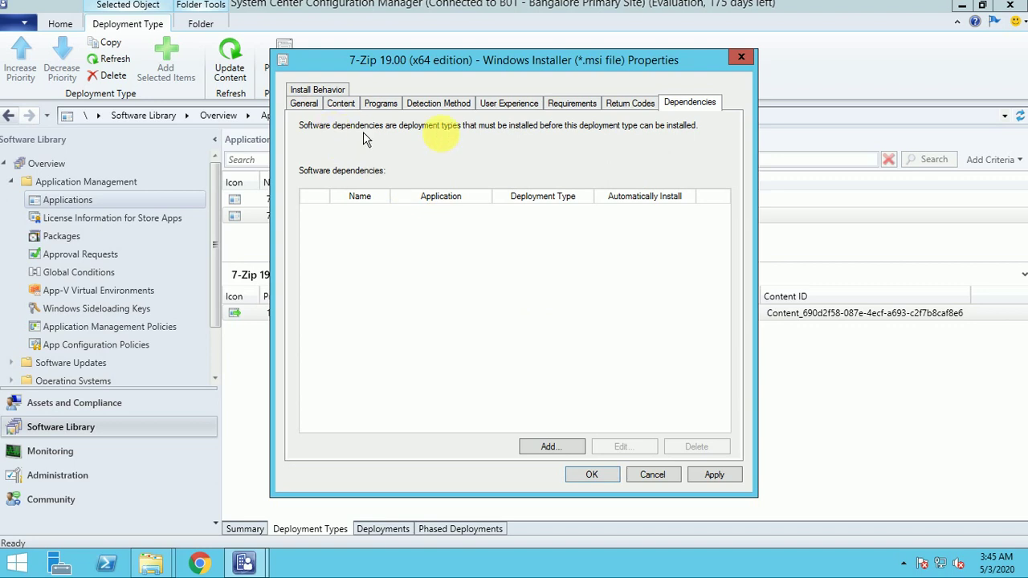
Step: Review the install behavior's executable file entry without adding one, and save the deployment type's properties
click(317, 90)
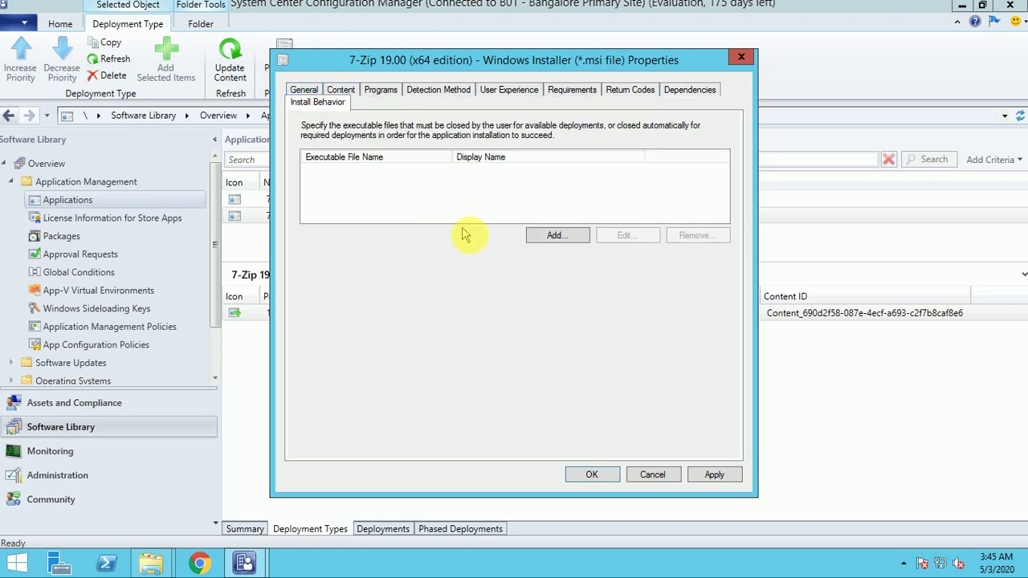
click(562, 236)
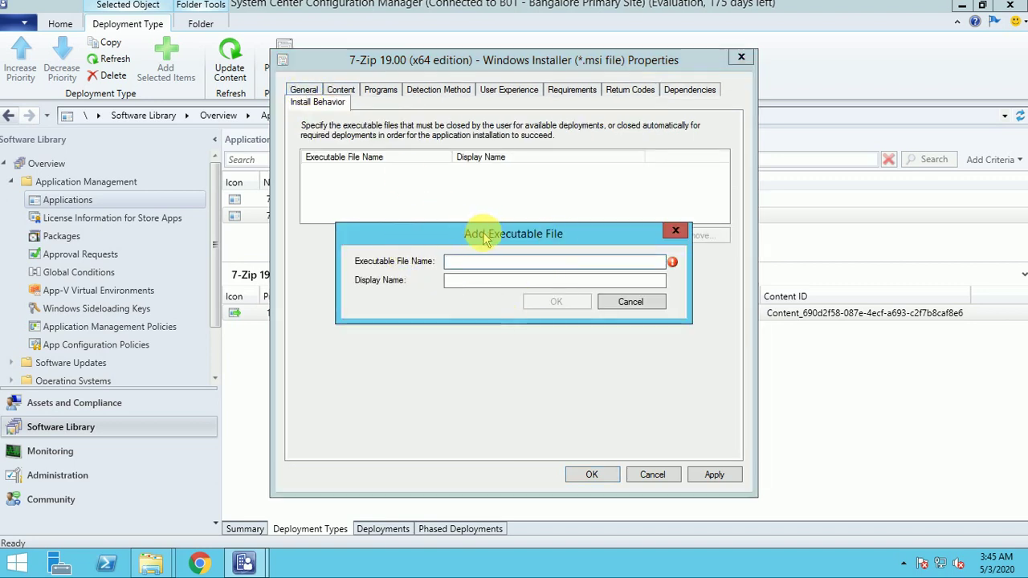
drag(476, 239, 472, 270)
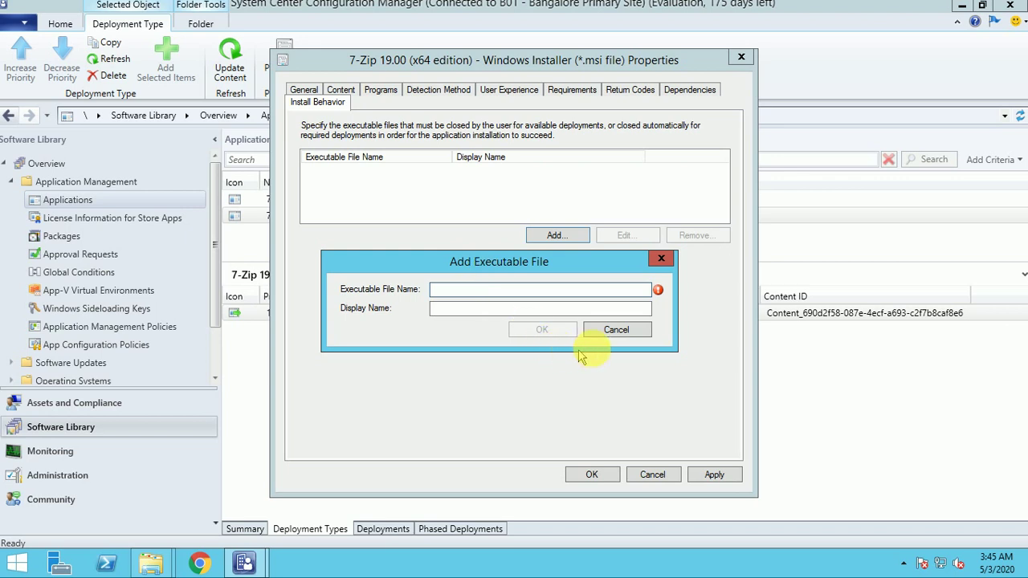
click(616, 330)
click(592, 475)
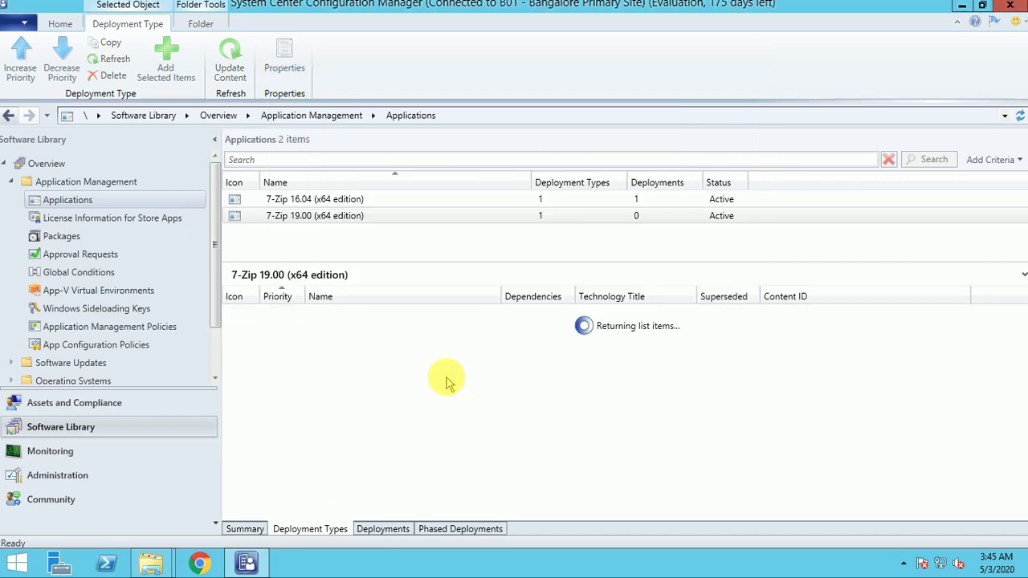
Step: In the 7-Zip 19.00 application's properties, add a supersedence relationship with 7-Zip 16.04 (x64 edition) as the superseded application
click(340, 218)
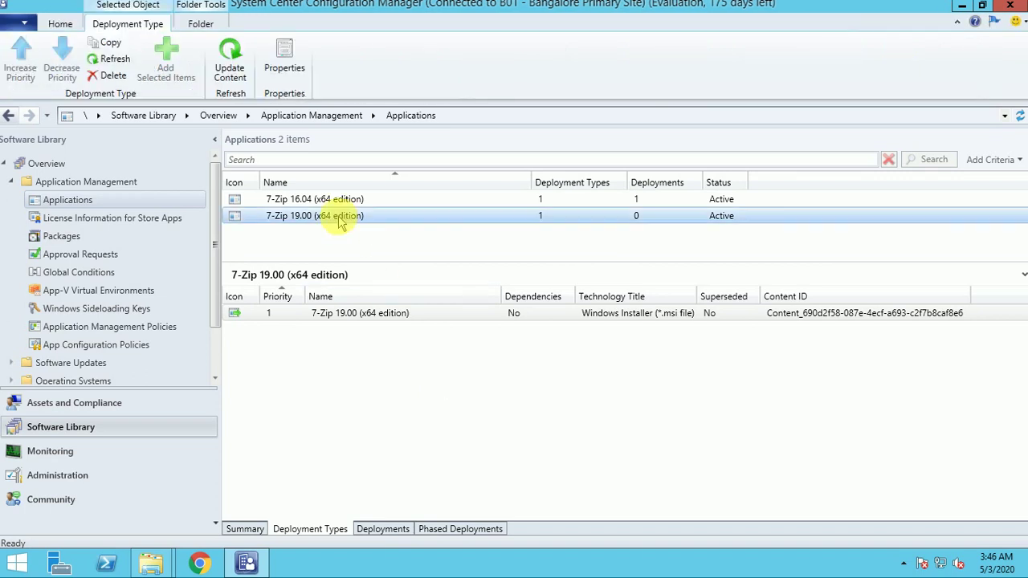
right_click(341, 220)
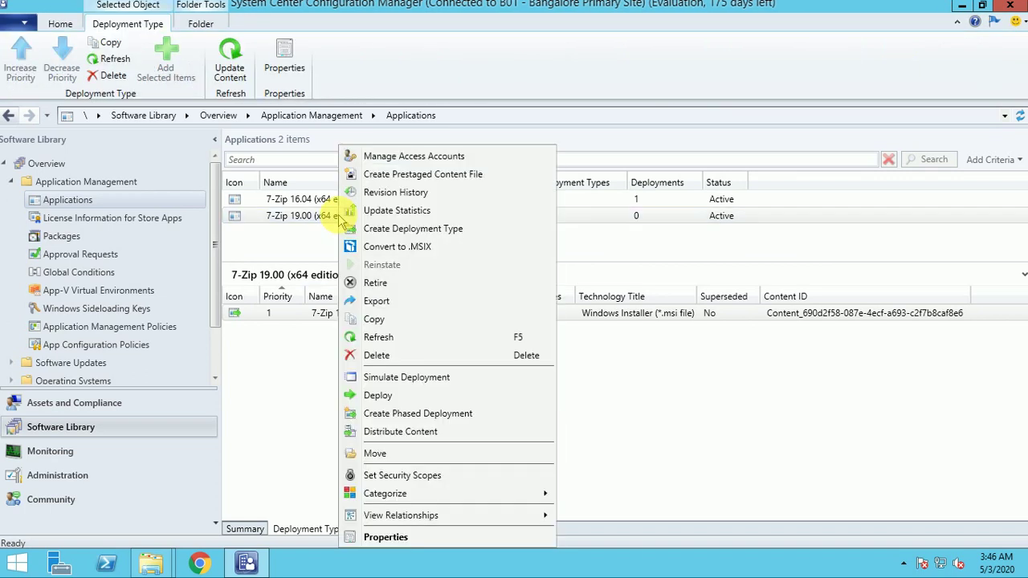
click(386, 537)
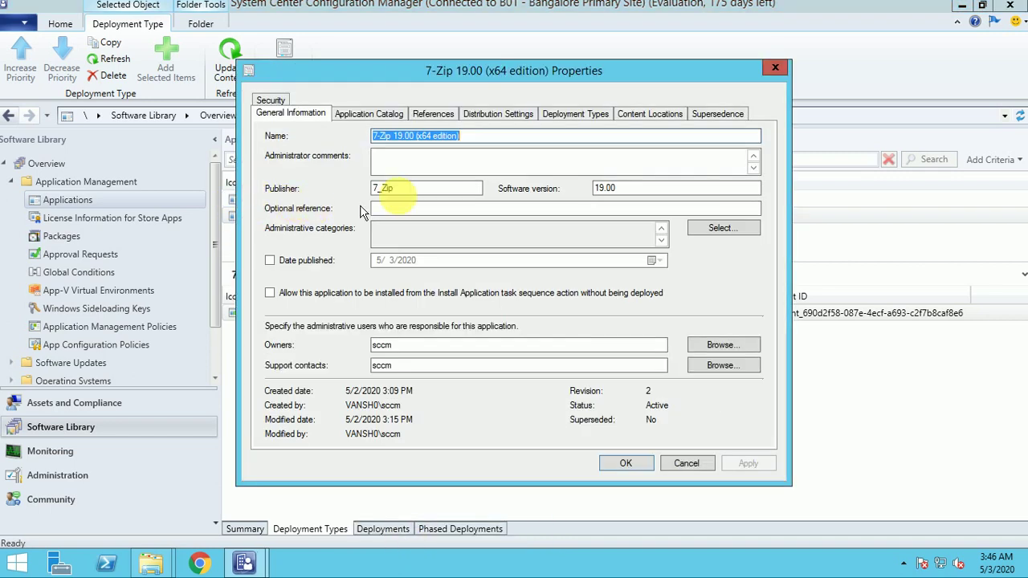
click(720, 115)
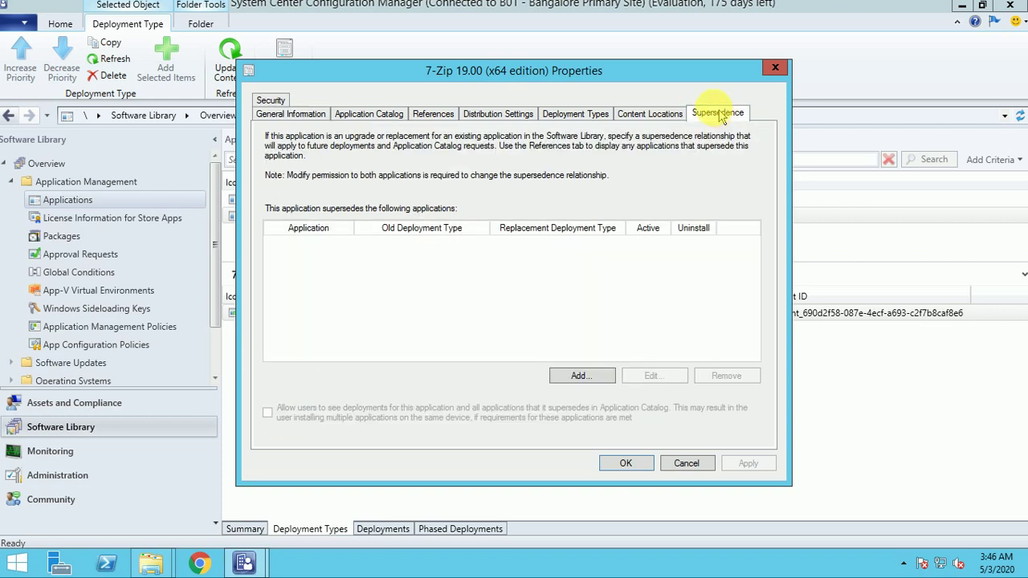
click(582, 376)
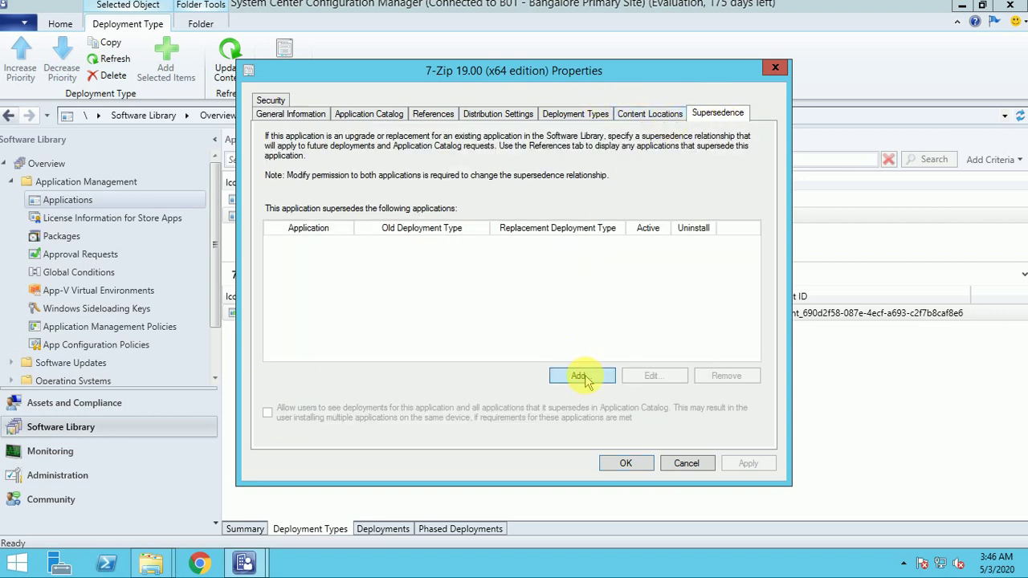
click(718, 157)
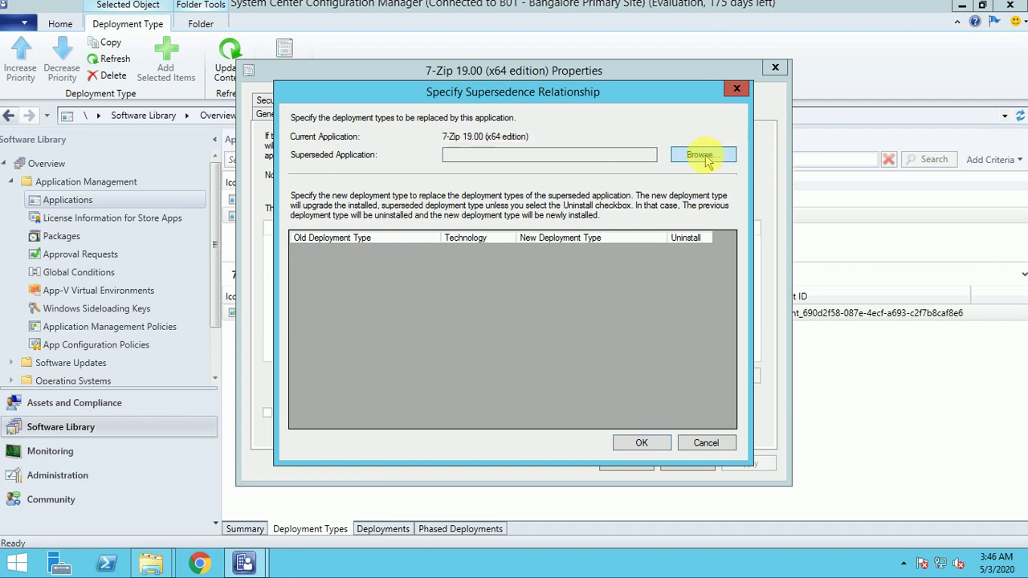
click(460, 183)
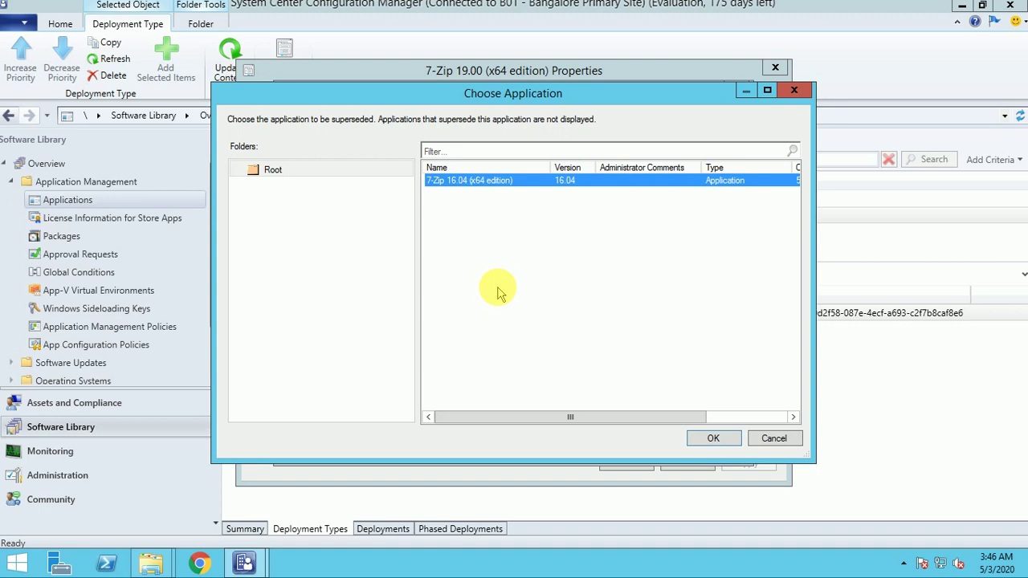
click(710, 439)
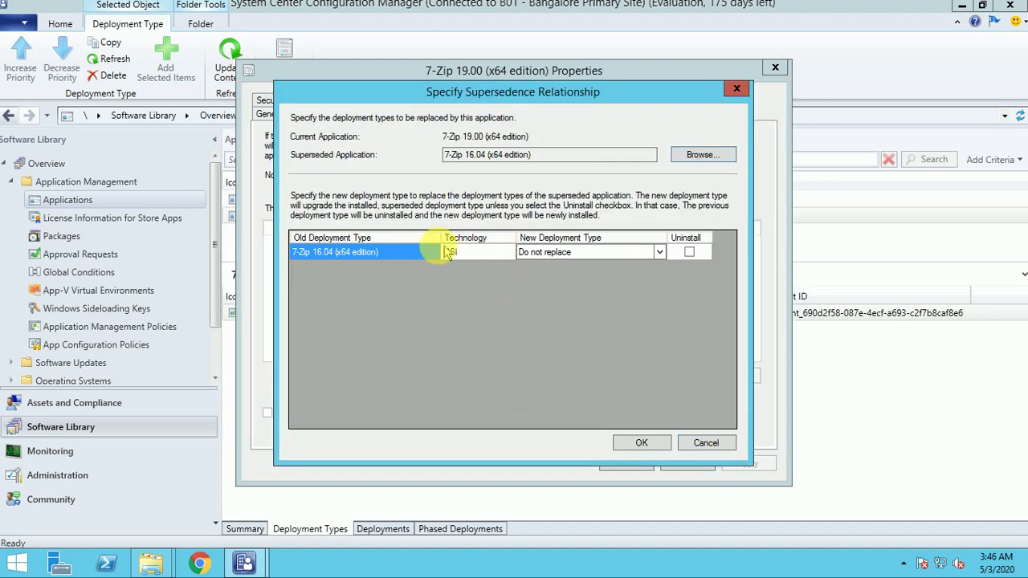
Step: Replace the old deployment type with 7-Zip 19.00 (x64 edition), enable uninstalling the old version, and save the application's properties
click(660, 253)
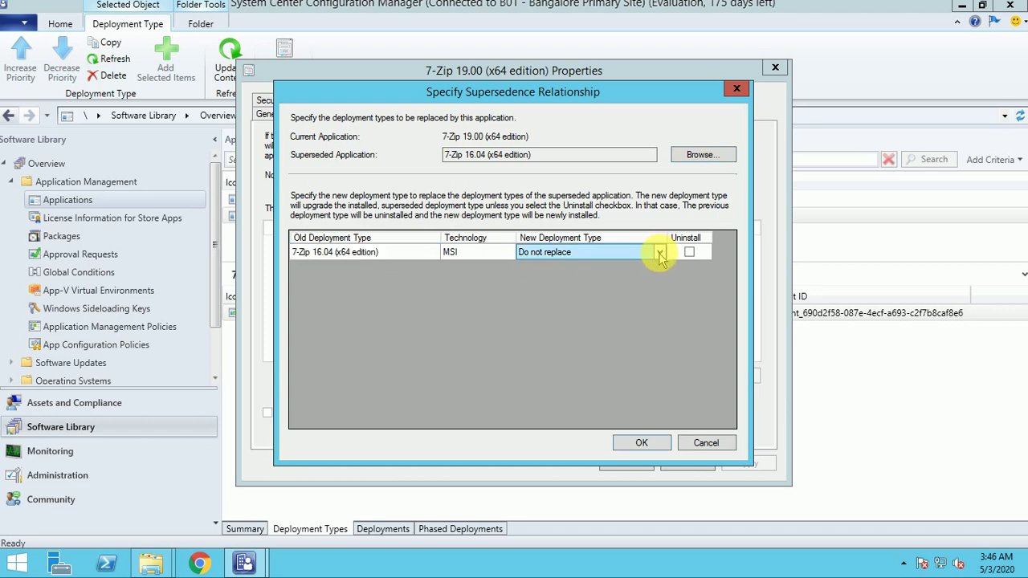
click(660, 253)
click(585, 279)
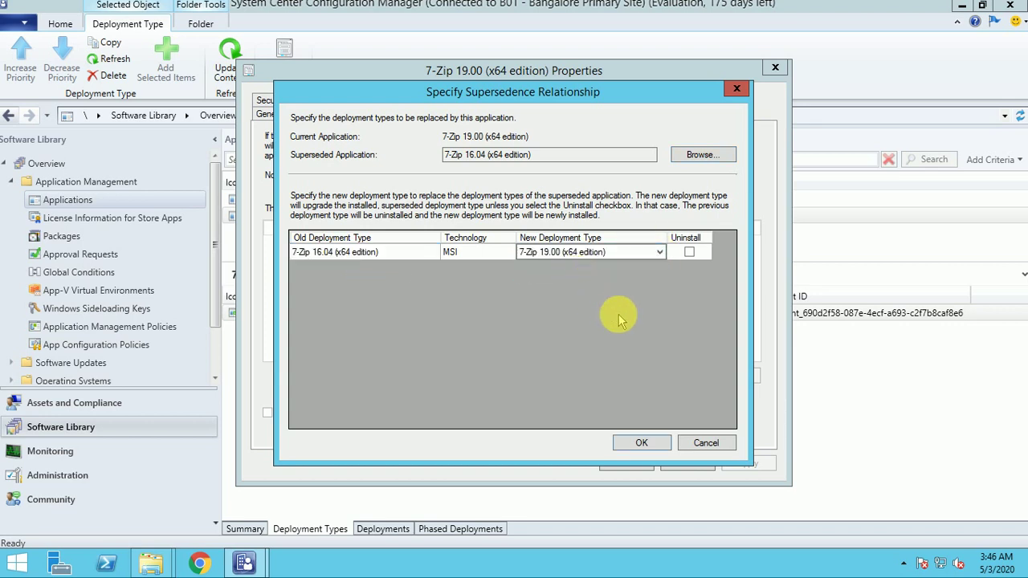
click(327, 254)
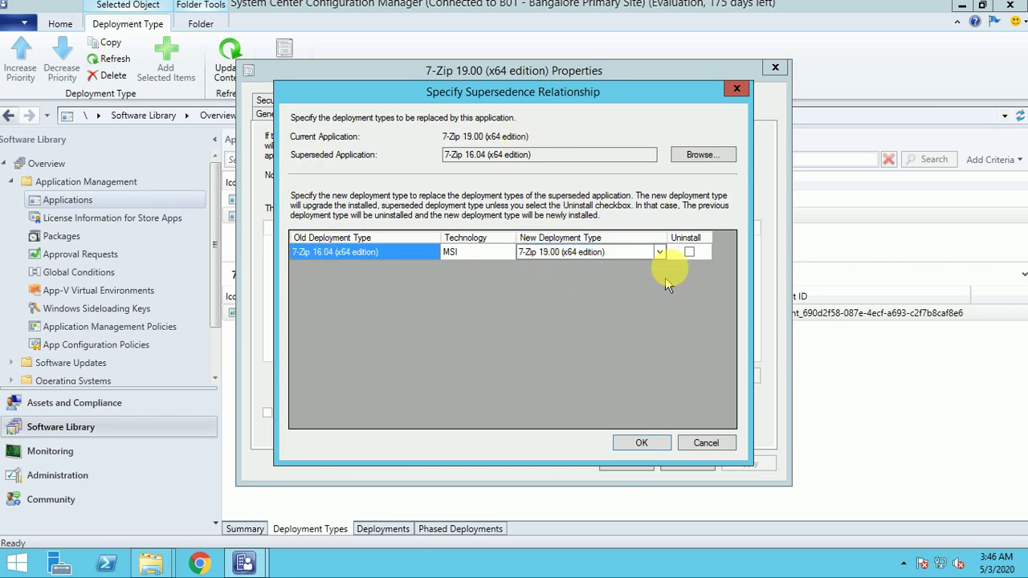
click(689, 252)
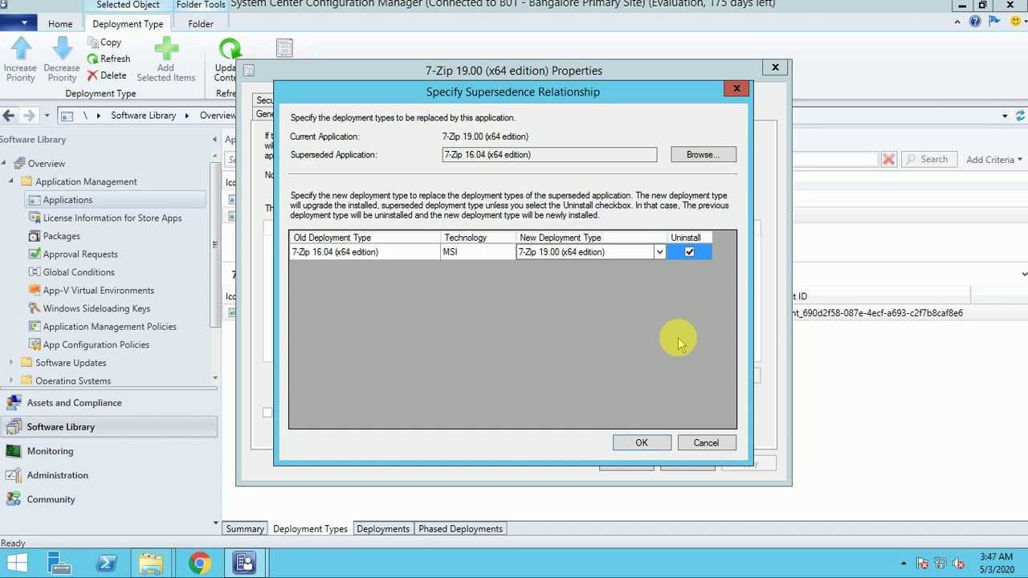
click(642, 443)
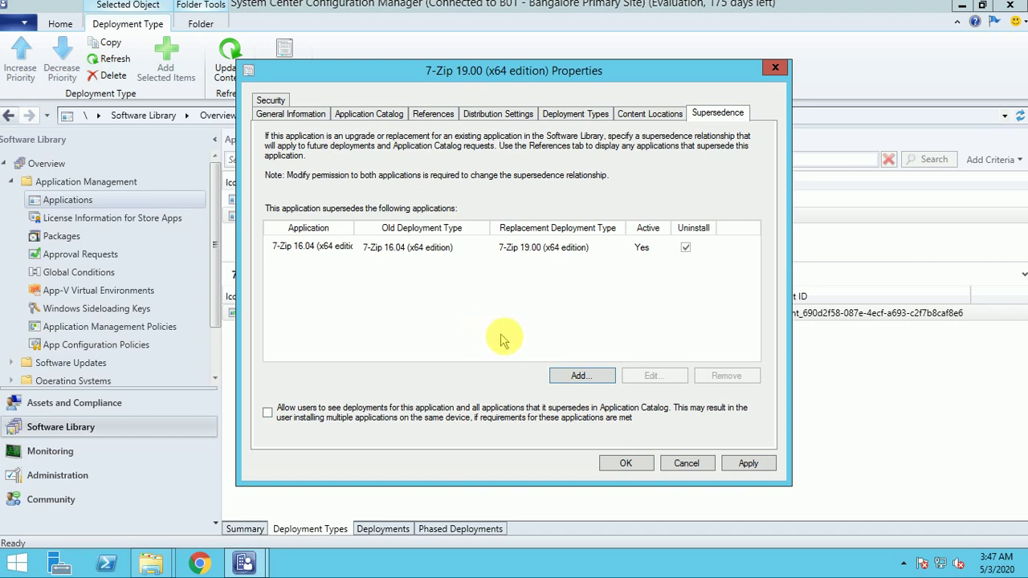
click(622, 465)
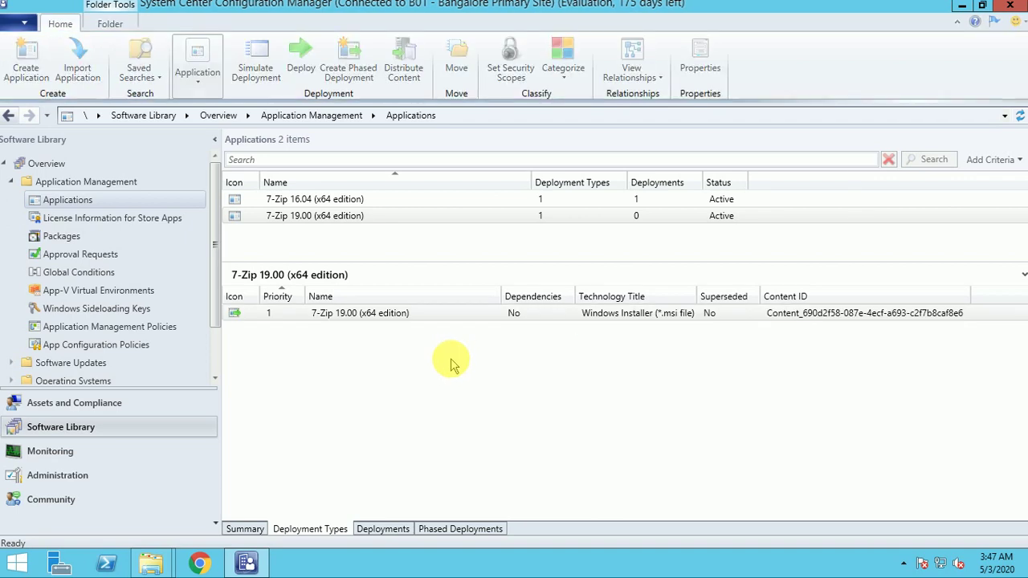
Step: Start a deployment of the 7-Zip 19.00 application targeting the device collection 7_Zip
click(333, 217)
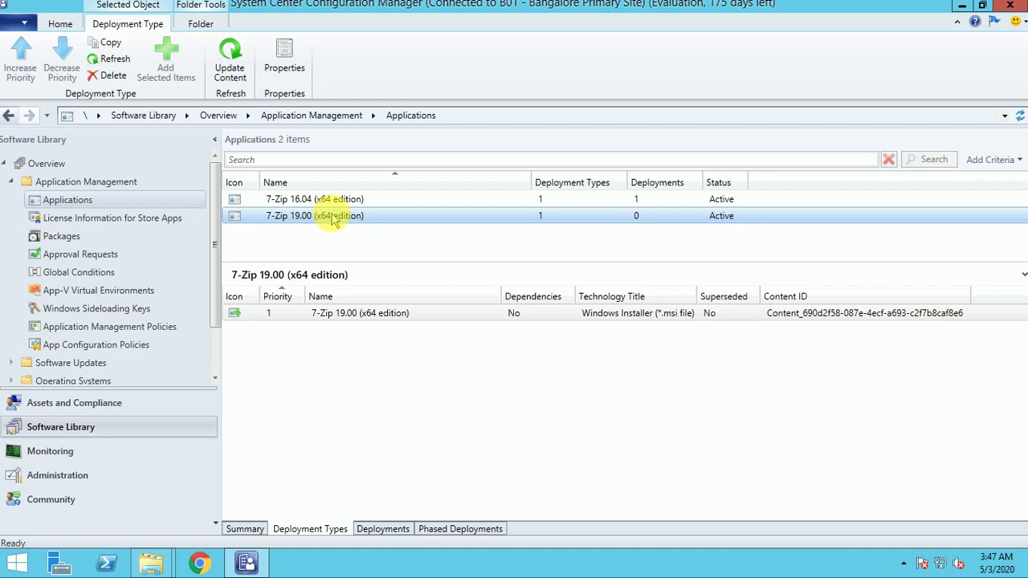
right_click(334, 217)
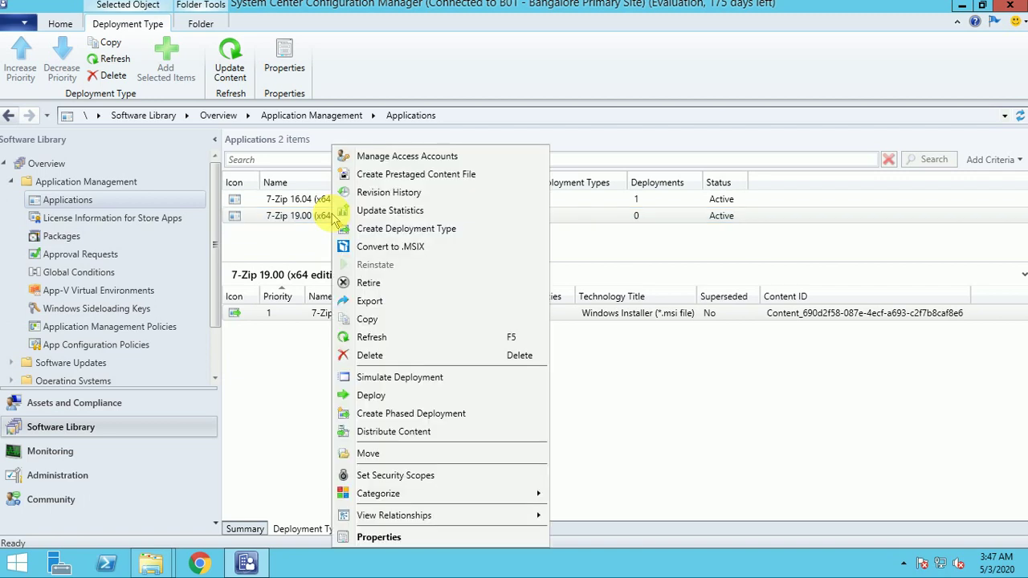
click(374, 396)
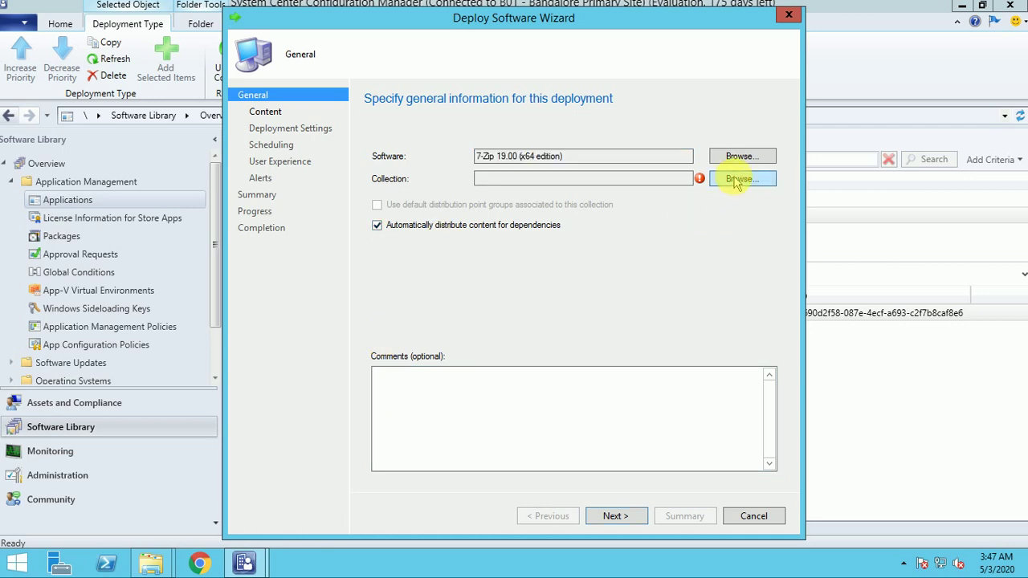
click(735, 179)
click(293, 130)
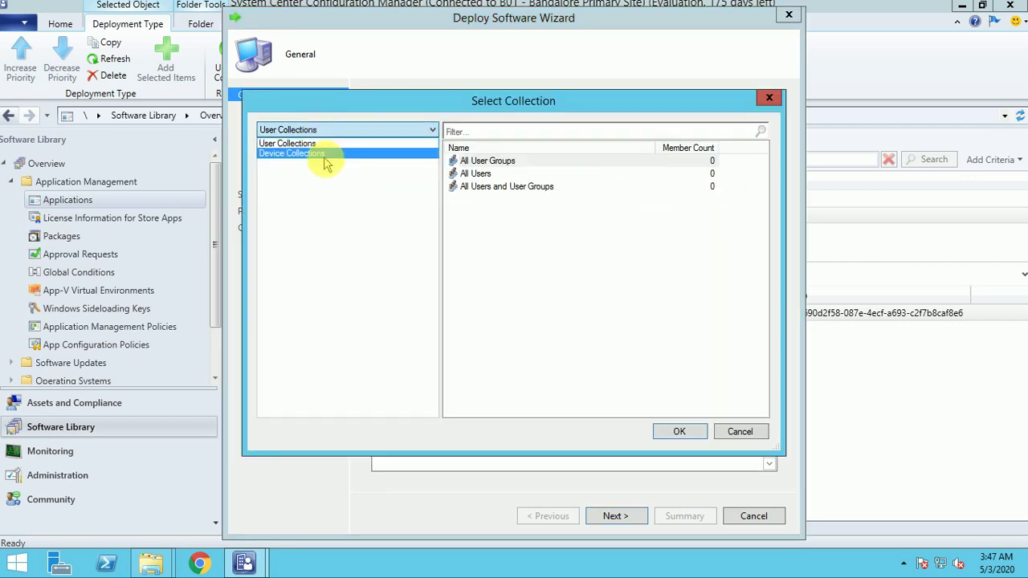
click(321, 153)
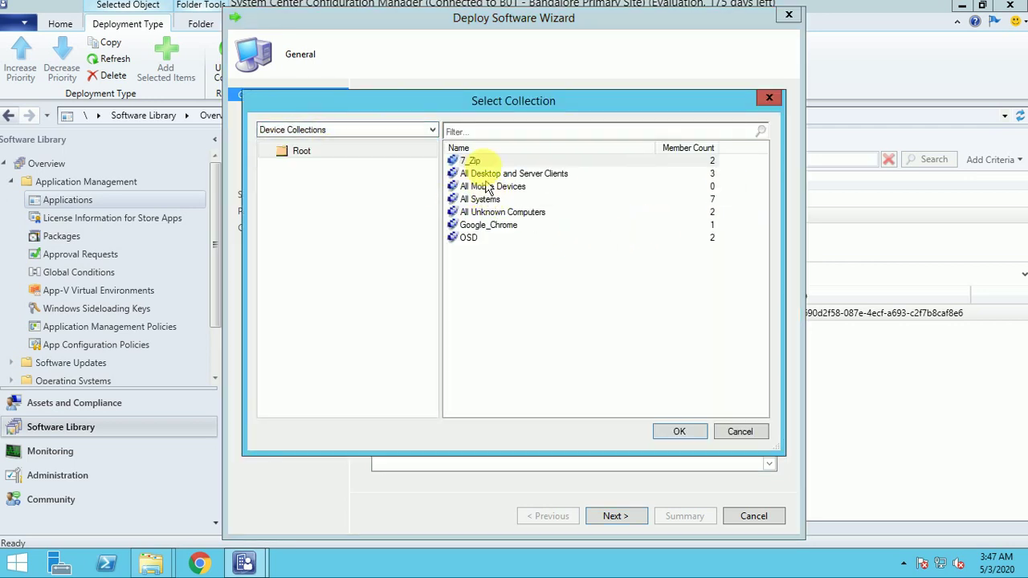
double_click(472, 161)
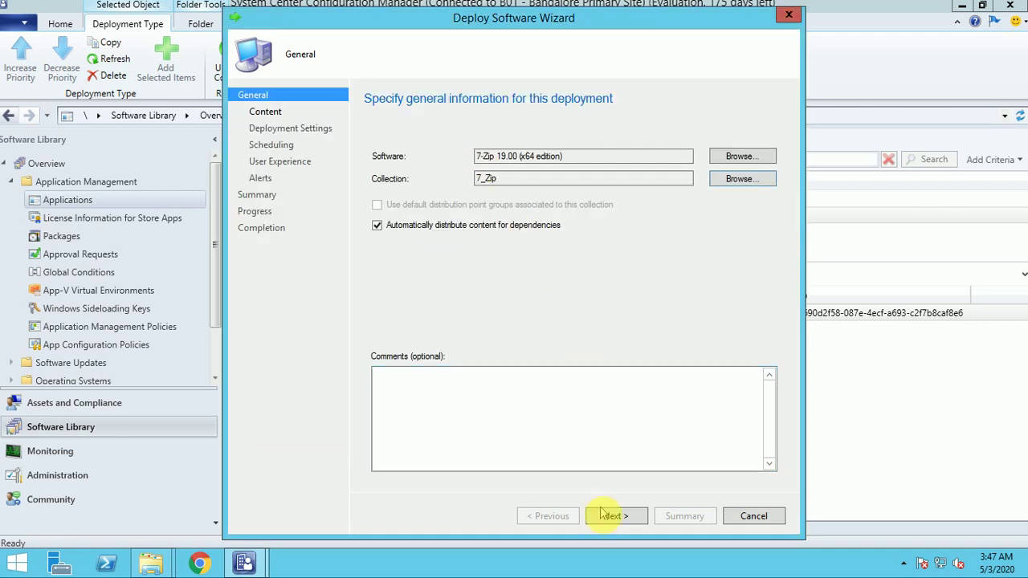
click(616, 517)
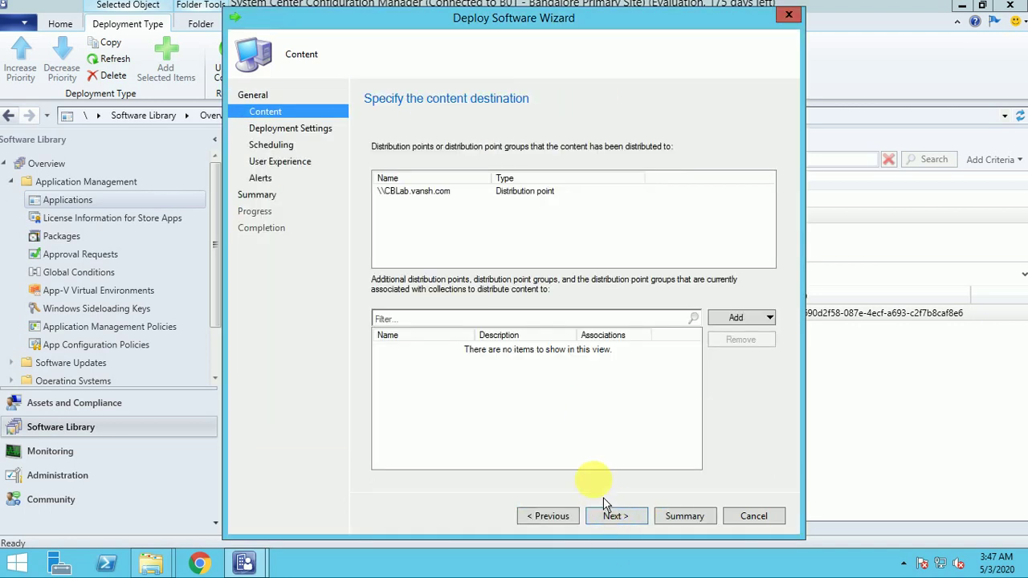
Step: Keep the existing distribution point, the action Install with purpose Available, and the default schedule without a set availability time
click(392, 191)
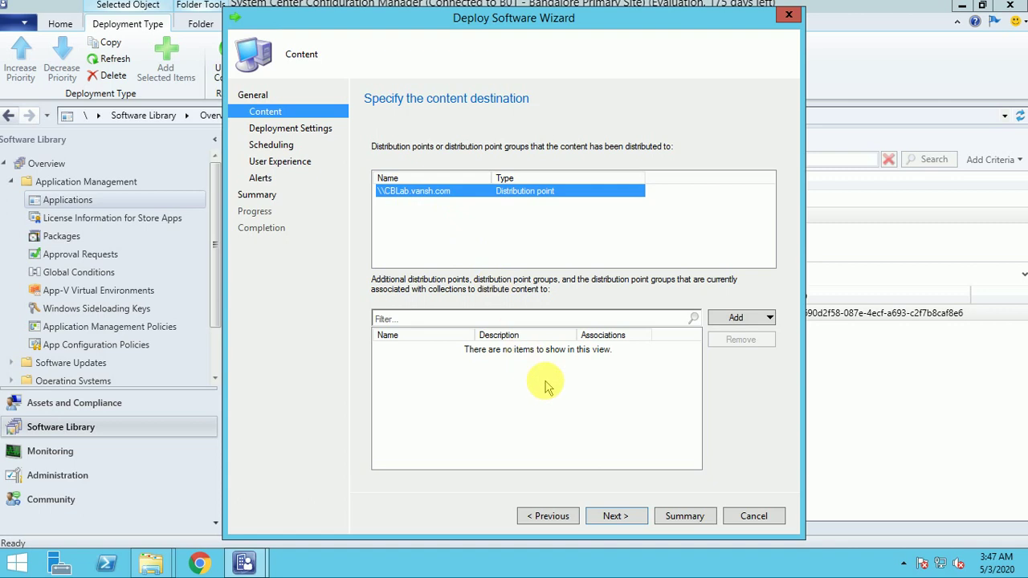
click(616, 517)
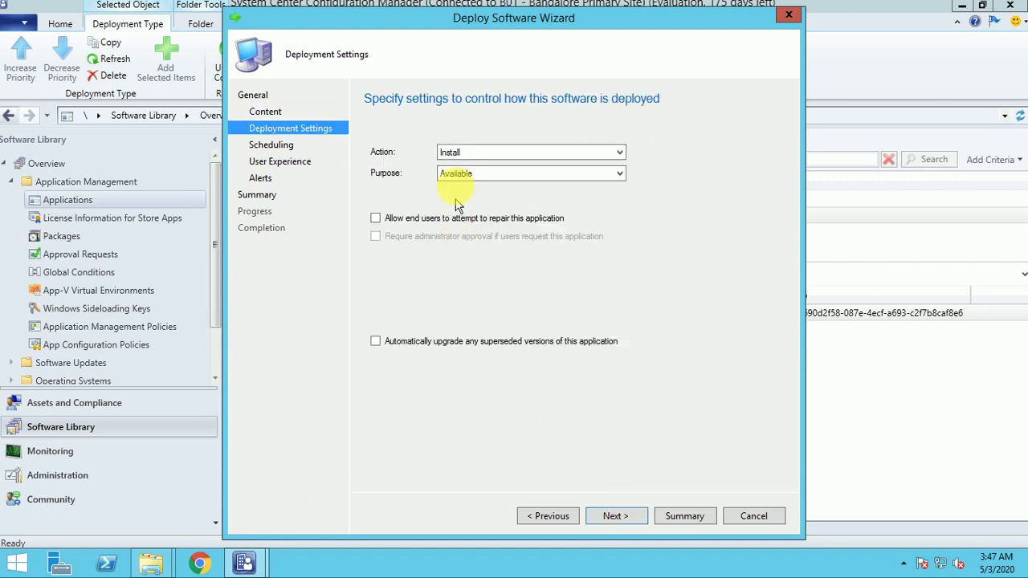
click(619, 517)
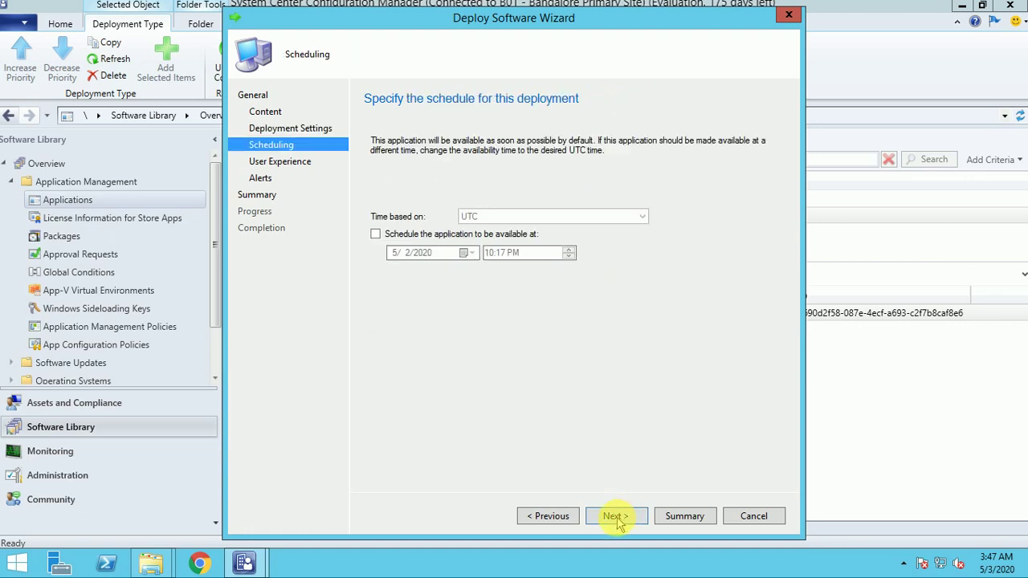
click(616, 517)
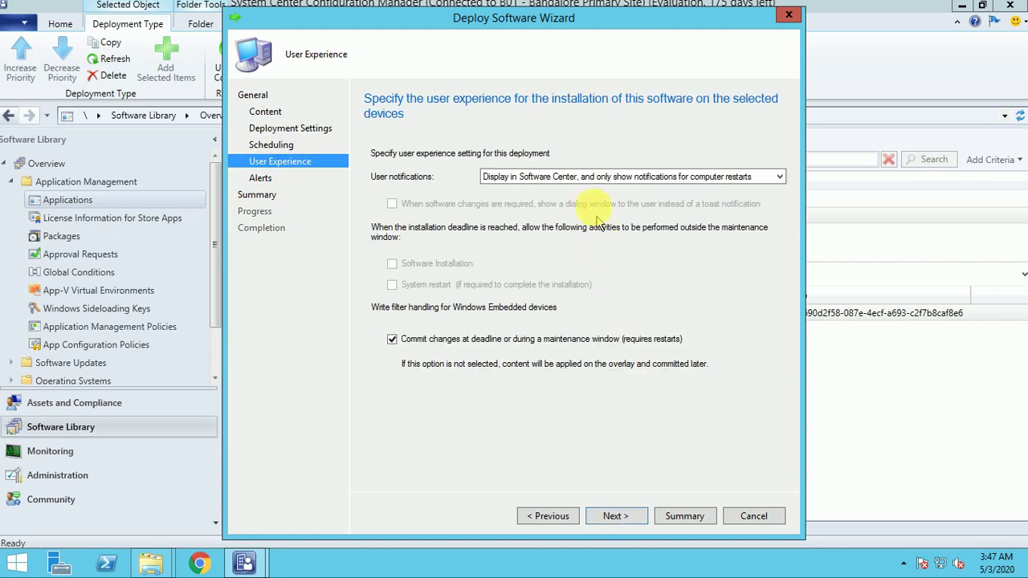
Step: Set the deployment's user notifications to Display in Software Center and show all notifications, keep the default alerts, and complete the deployment
click(584, 176)
click(583, 191)
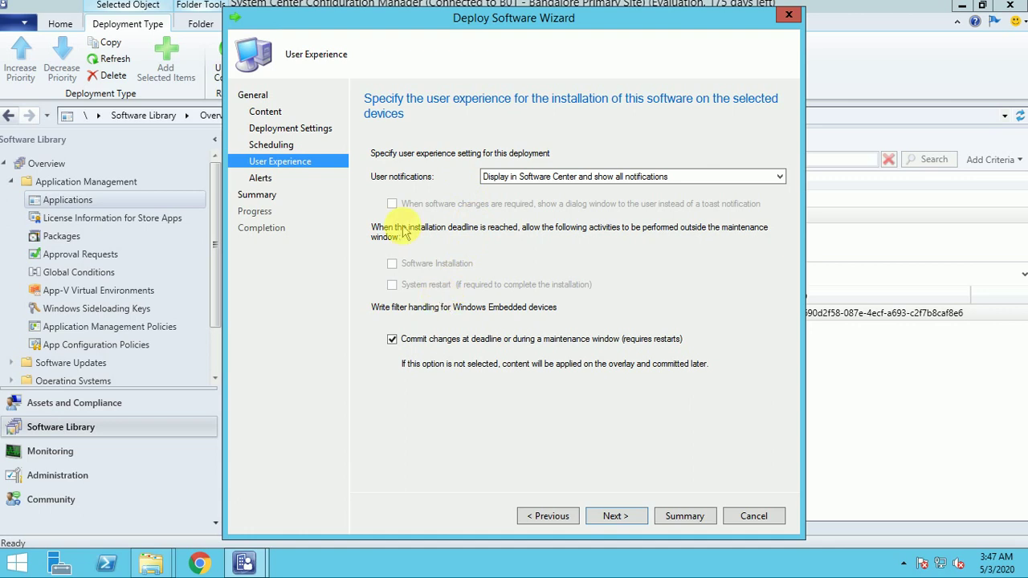
click(615, 518)
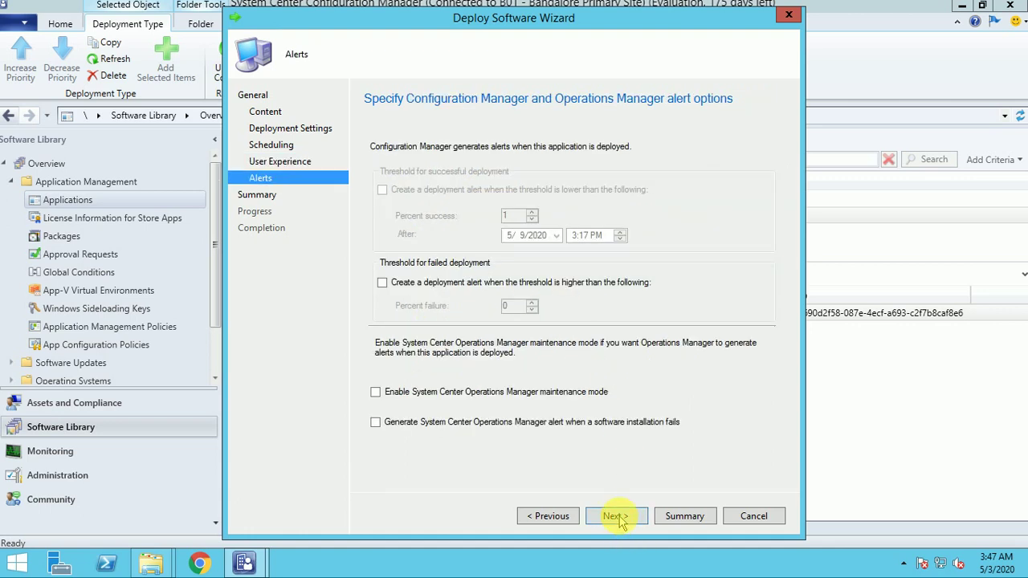
click(615, 516)
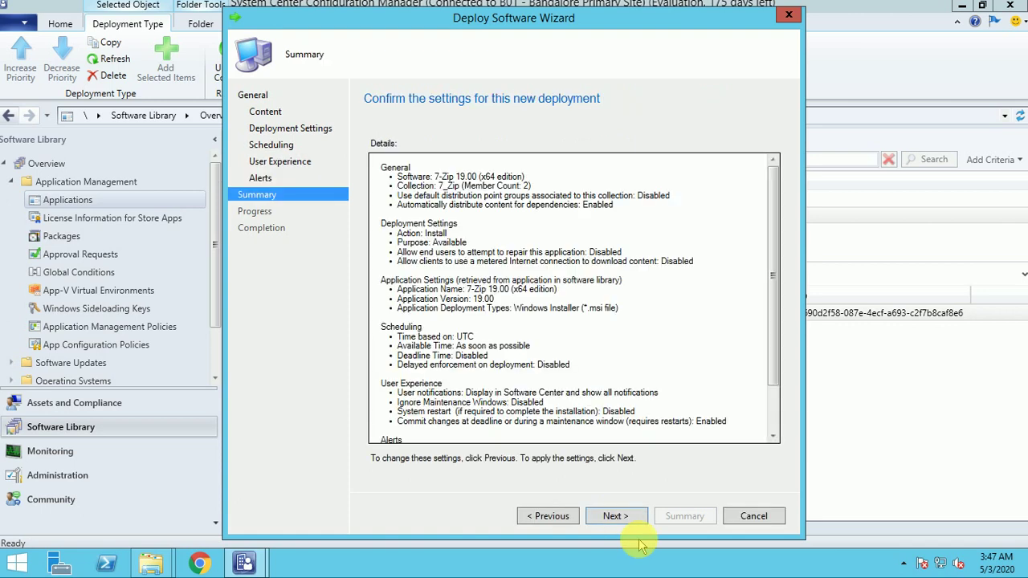
click(615, 516)
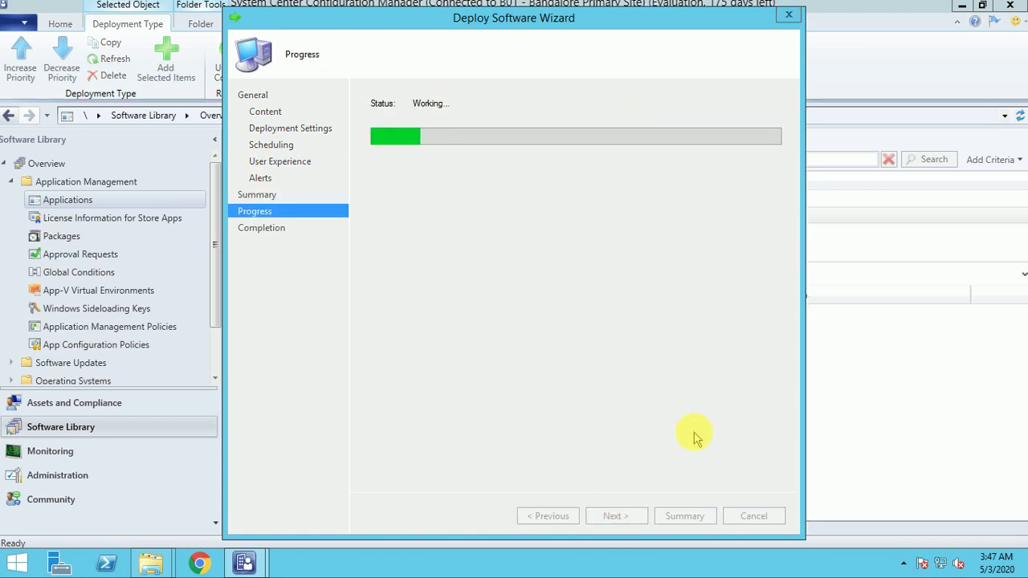
click(755, 516)
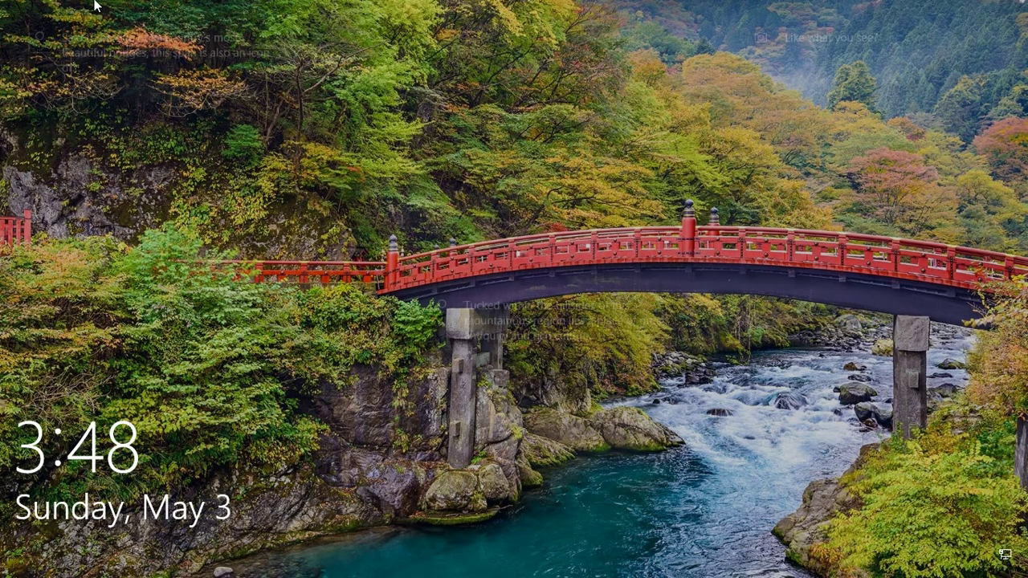
Step: Sign in to the Windows 10 client with the sccm account's password and display all Control Panel items
click(94, 84)
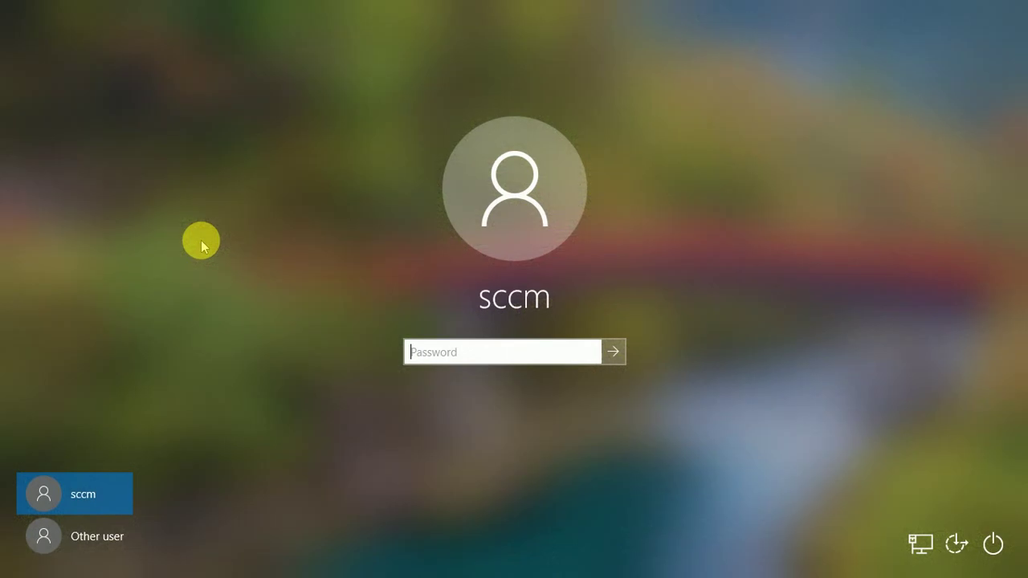
text(*********)
key(Return)
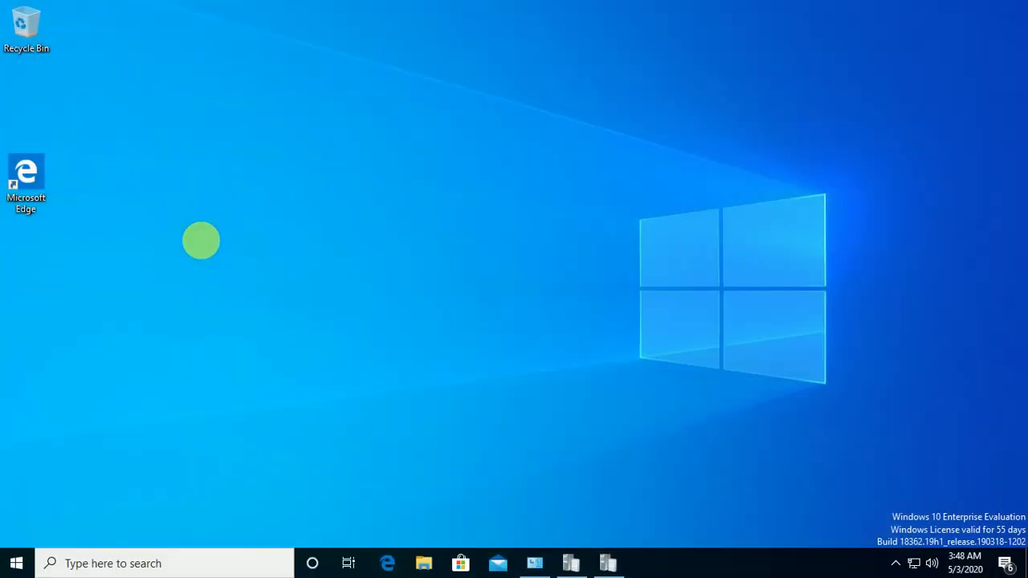
click(535, 564)
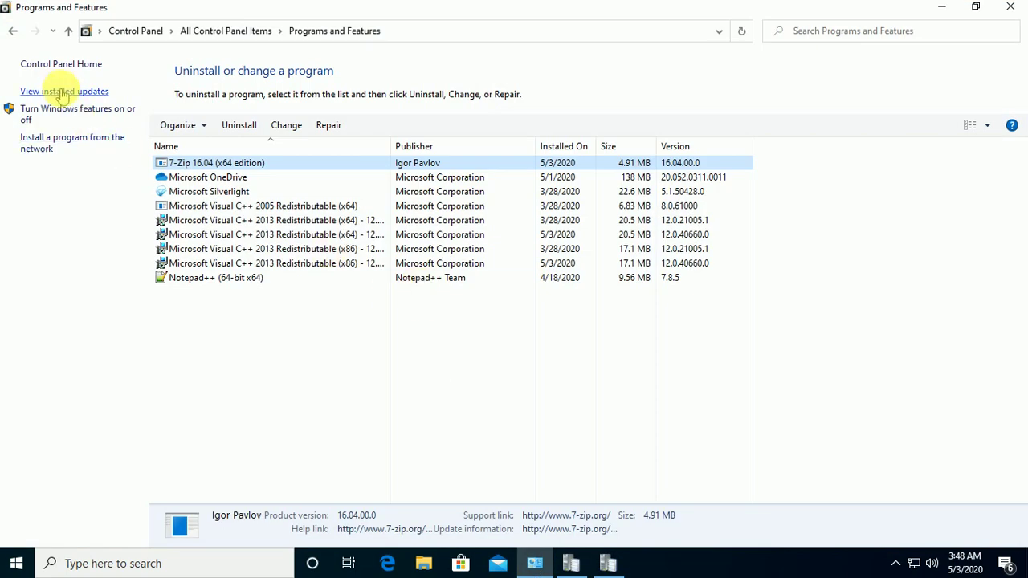
click(229, 30)
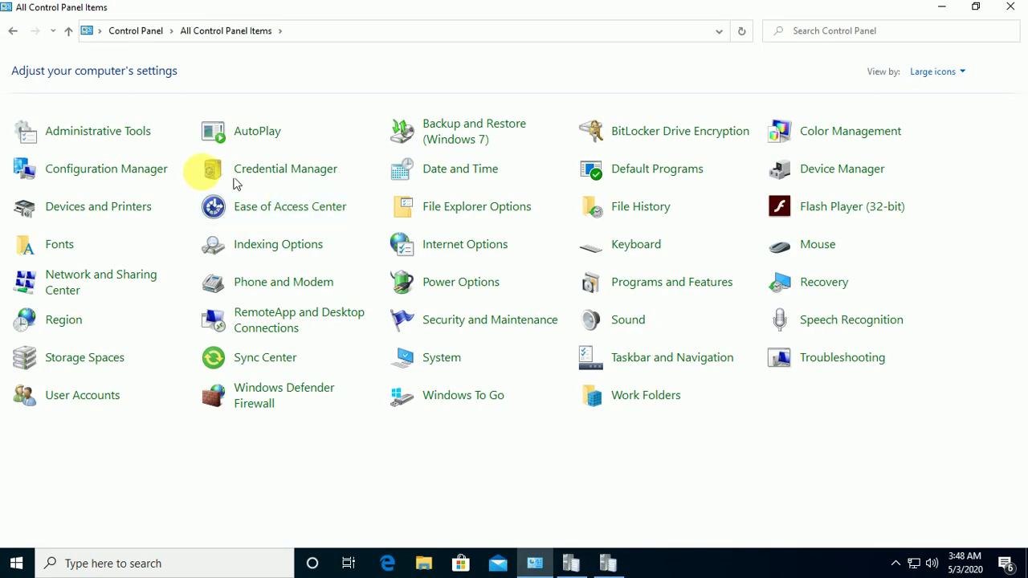
click(428, 395)
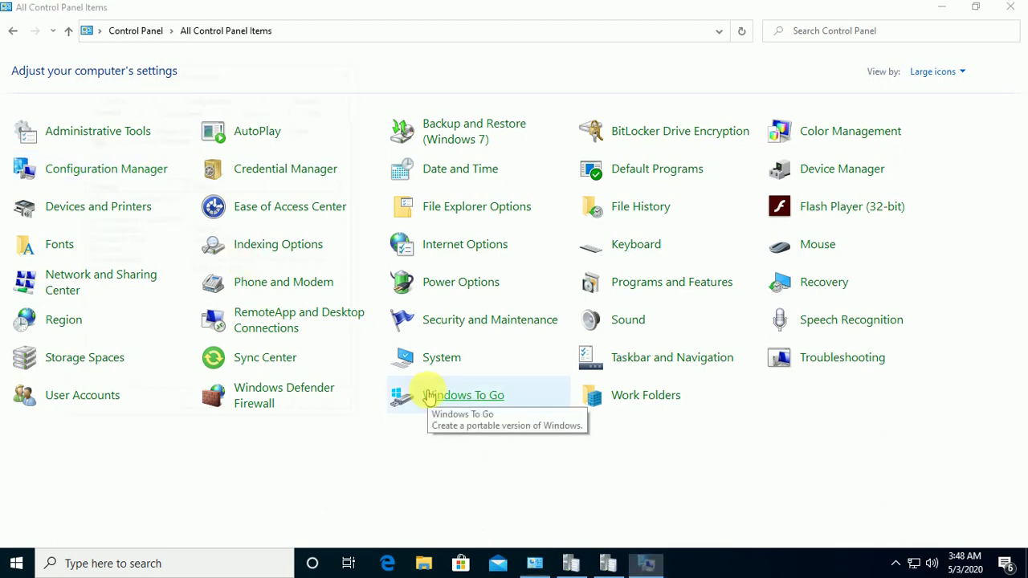
click(258, 107)
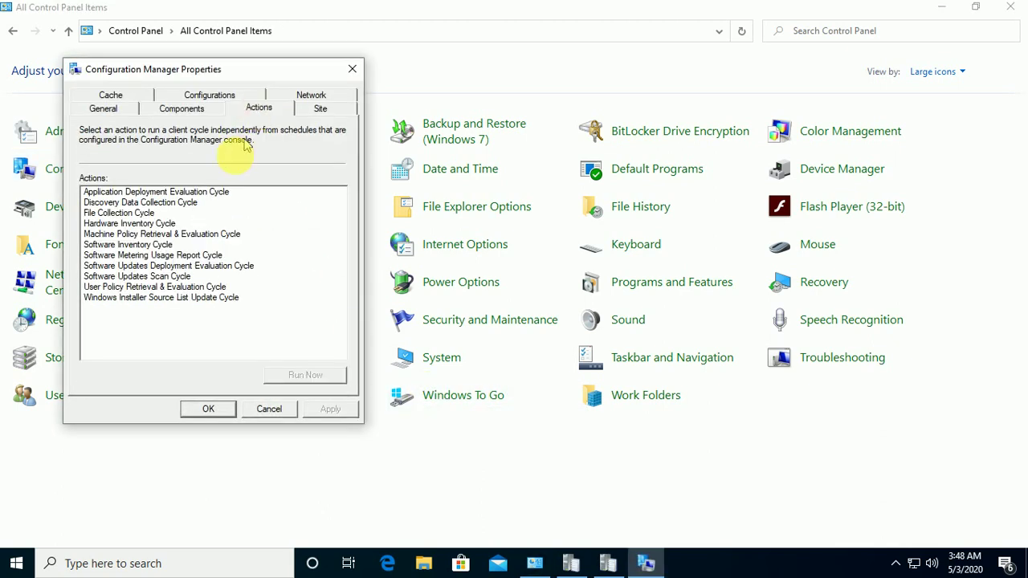
click(201, 233)
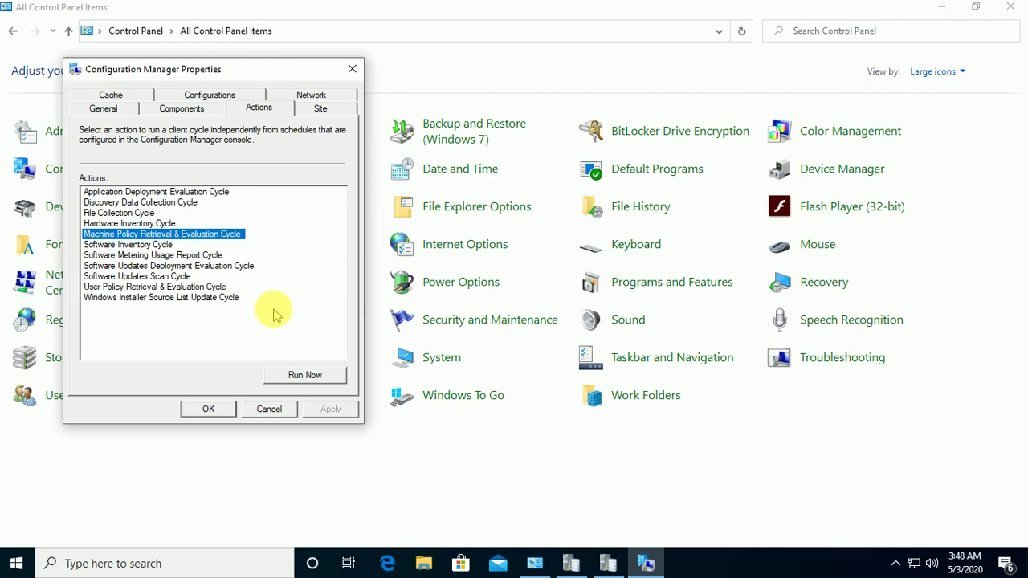
key(Escape)
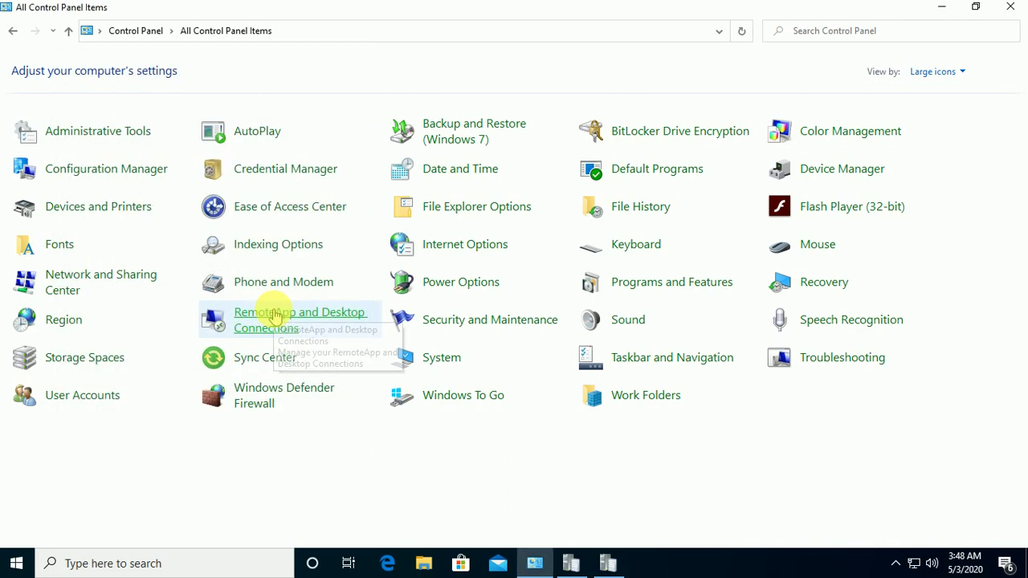
Step: Run the Machine Policy Retrieval & Evaluation Cycle twice from the Configuration Manager client properties
key(Return)
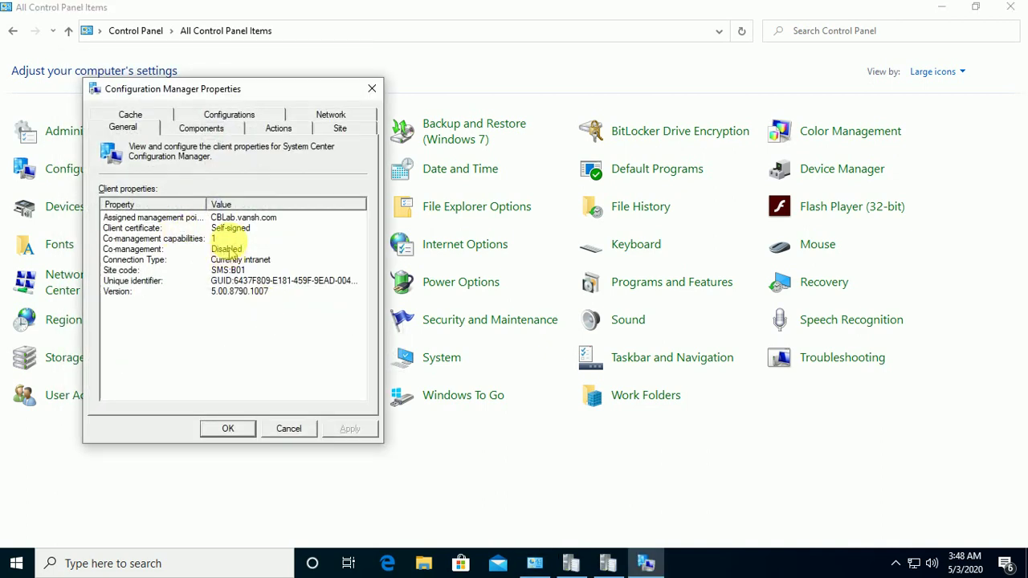
click(283, 131)
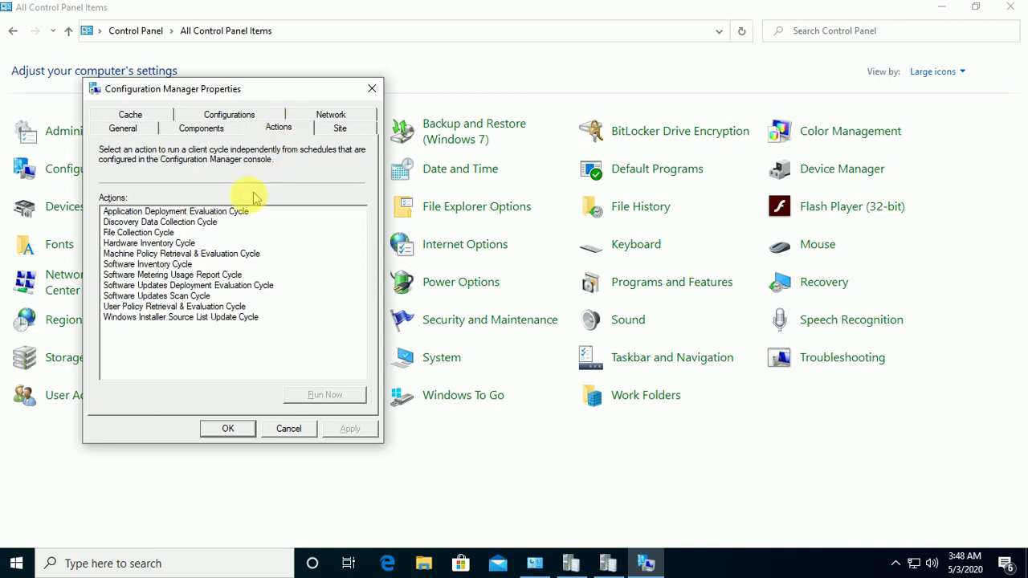
click(222, 254)
click(320, 394)
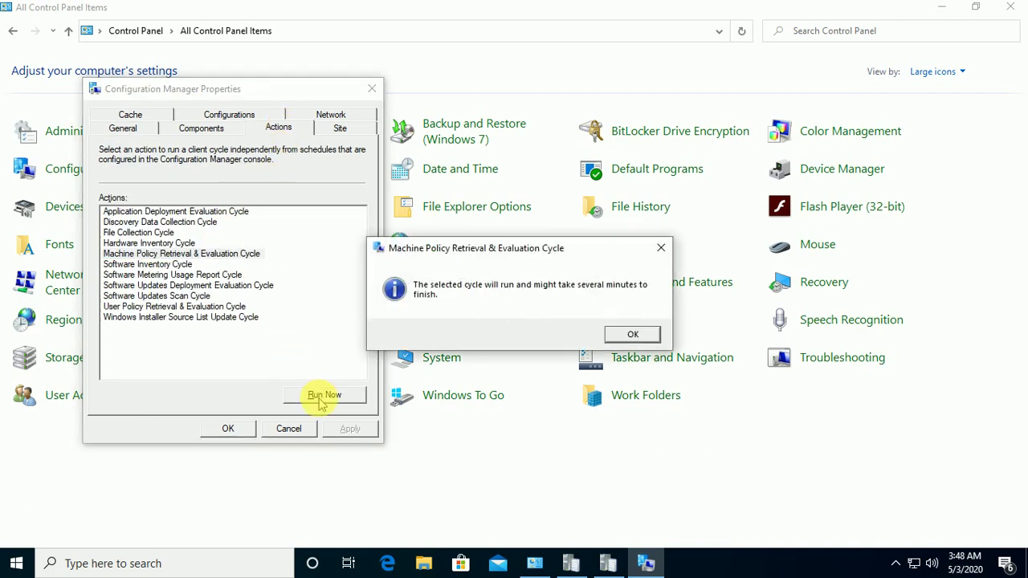
click(633, 334)
click(324, 395)
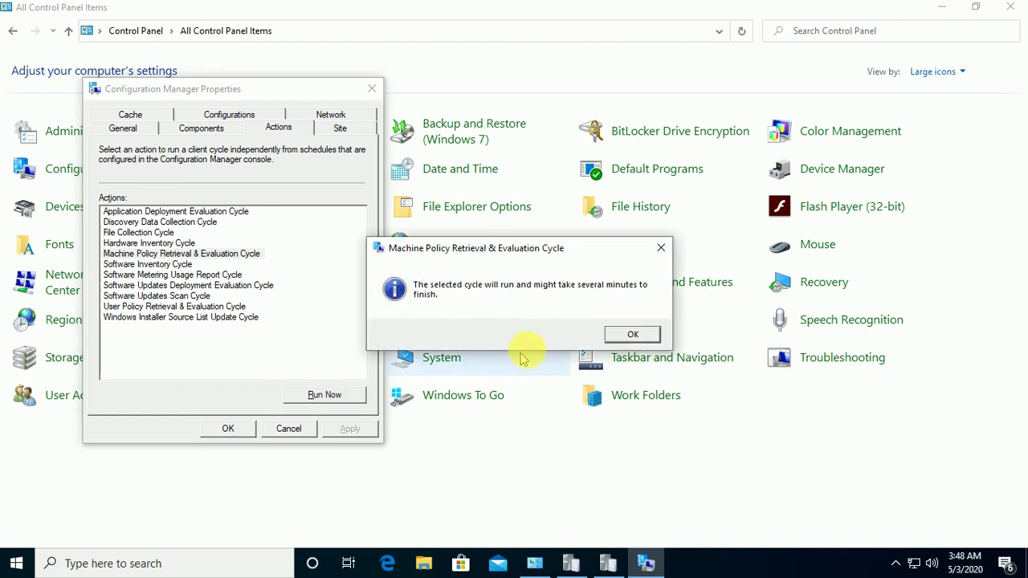
click(632, 334)
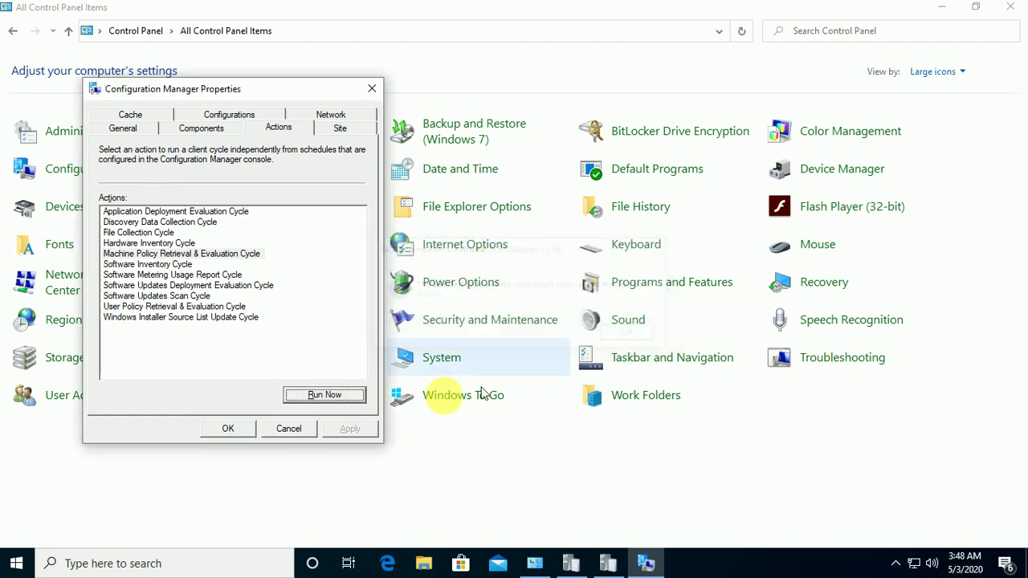
Step: Examine the newly applied policies in PolicyEvaluator.log and open Software Center from the new-software notification
click(573, 562)
click(271, 337)
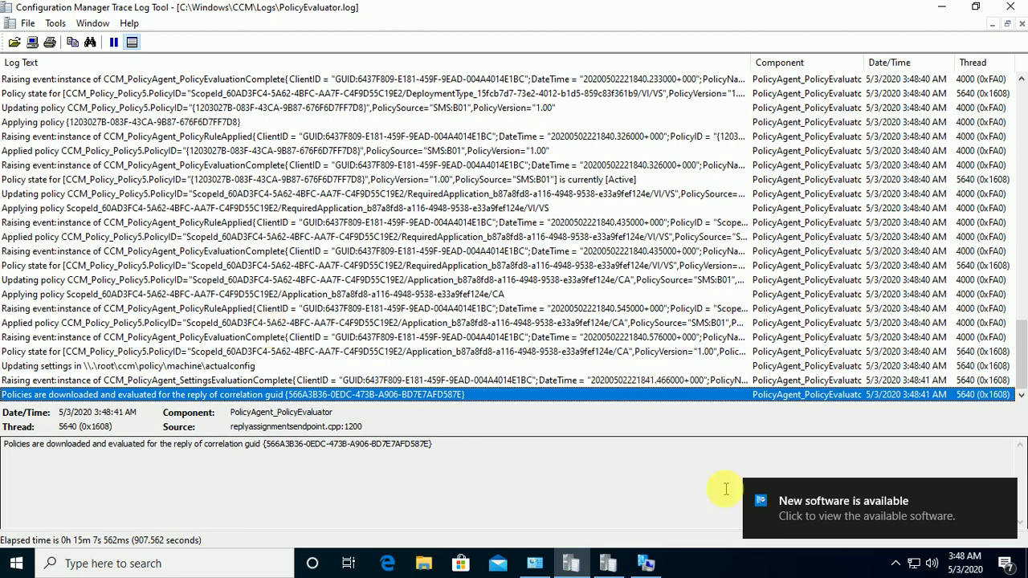
click(901, 512)
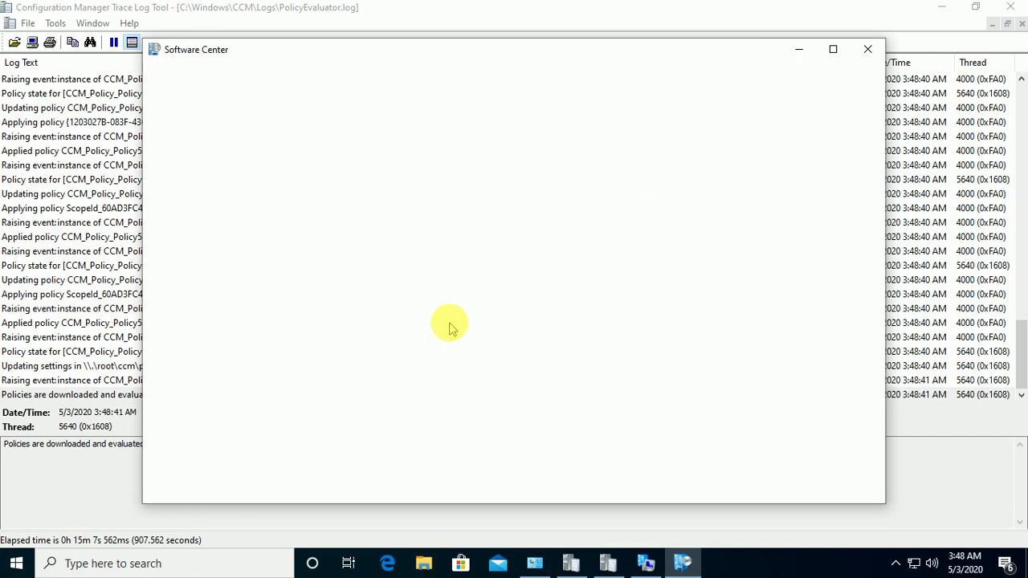
click(87, 337)
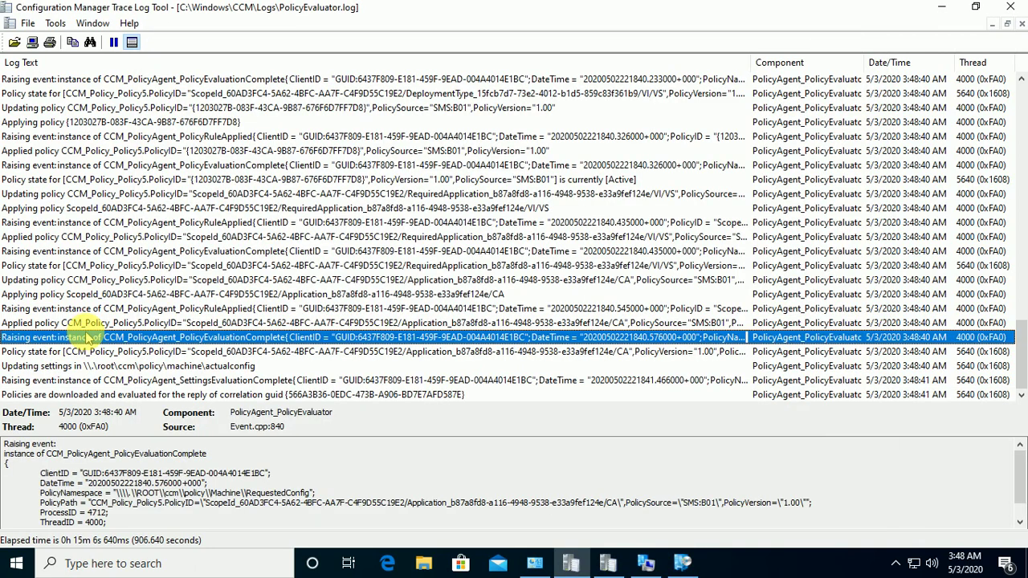
click(257, 294)
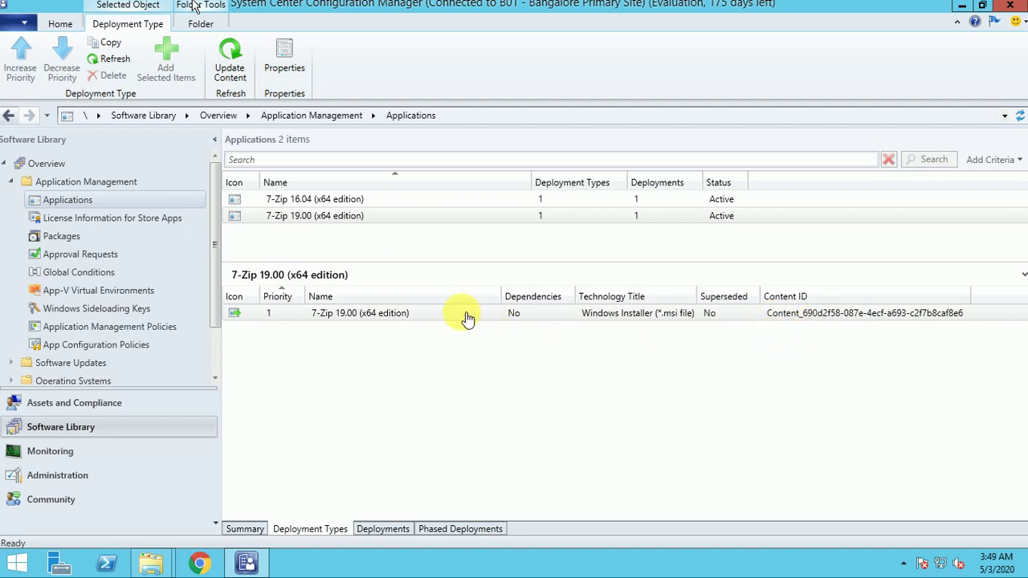
Step: Look up the 7-Zip 19.00 deployment ID in the Configuration Manager console and search PolicyEvaluator.log on the client for 120302
click(384, 528)
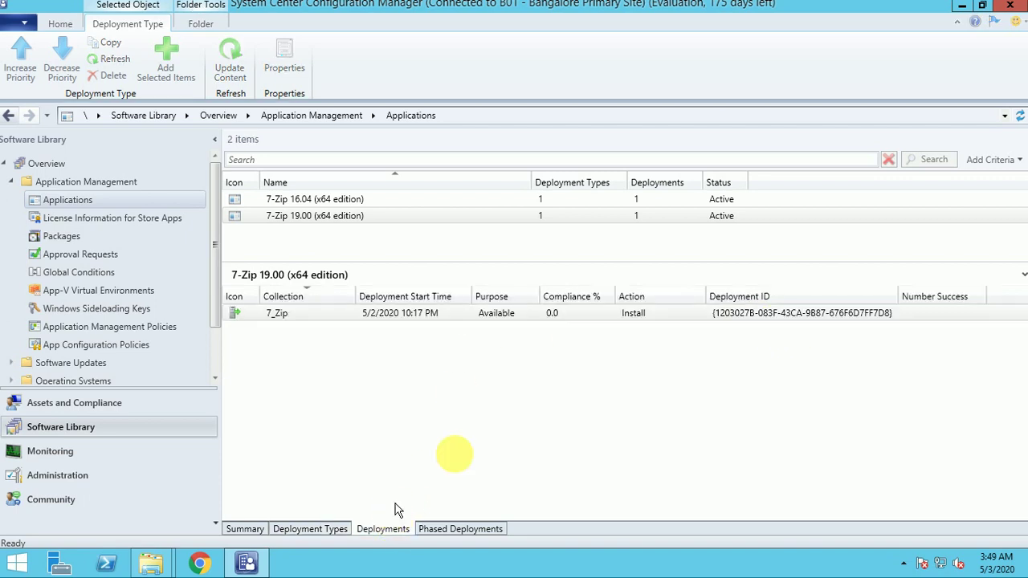
click(721, 315)
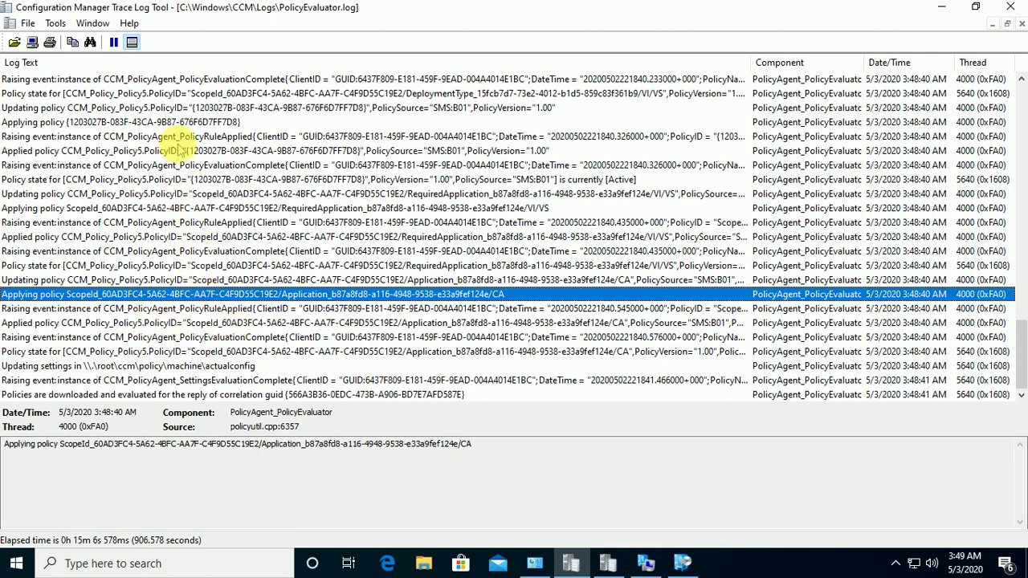
key(ctrl+f)
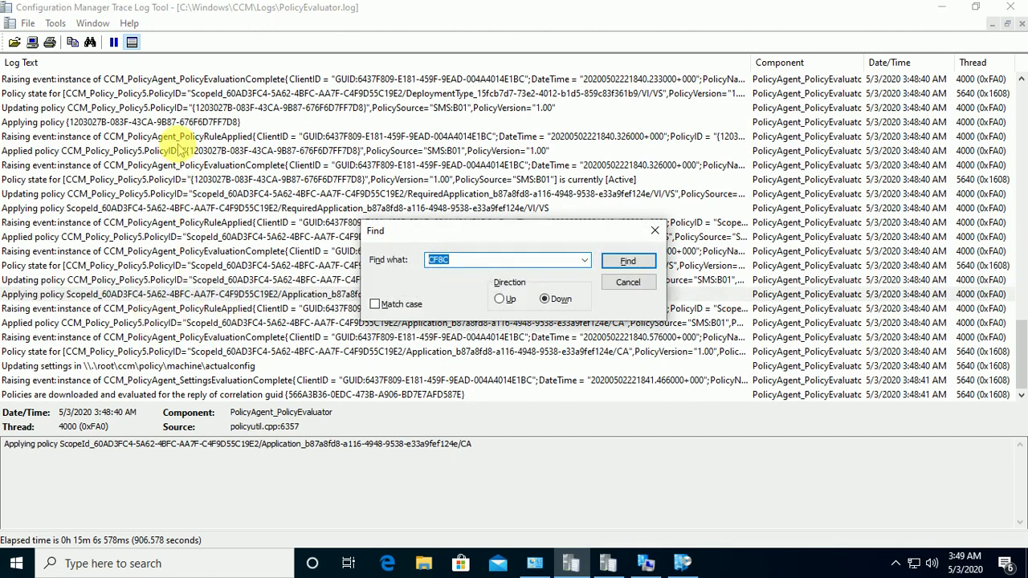
text(120302)
key(Return)
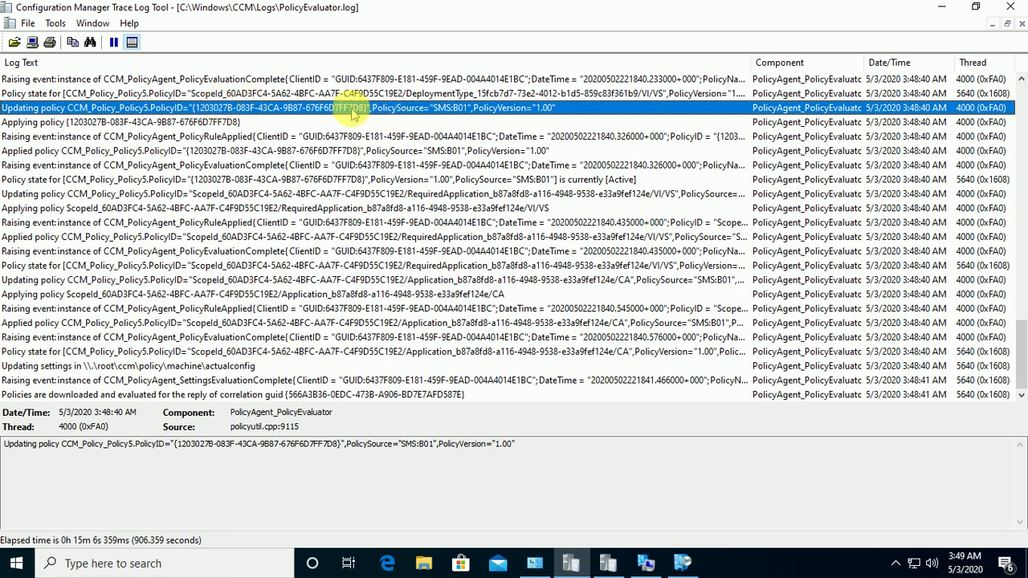
Step: Switch to Software Center and install 7-Zip 19.00 (x64 edition)
click(683, 563)
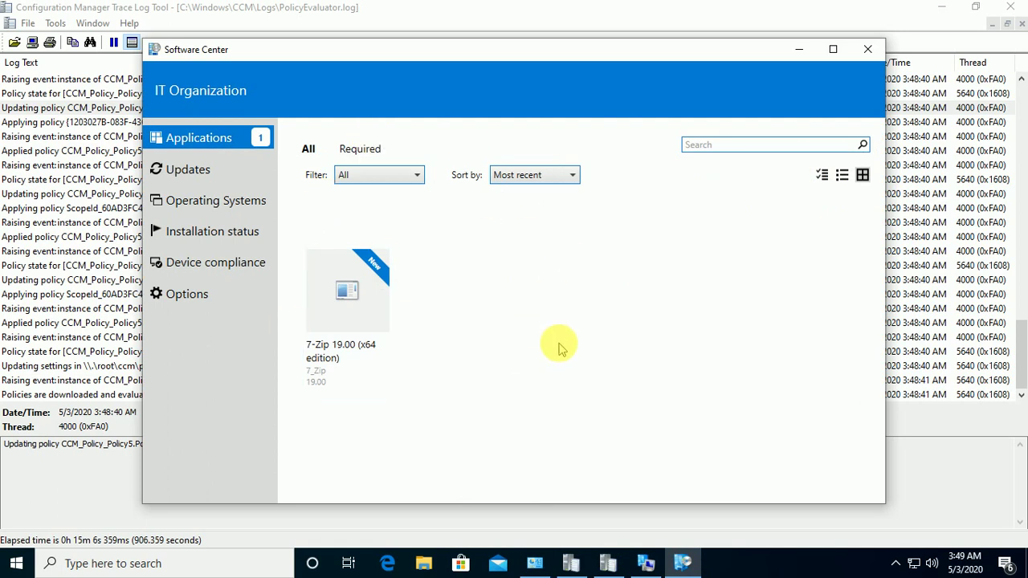
click(353, 293)
click(444, 248)
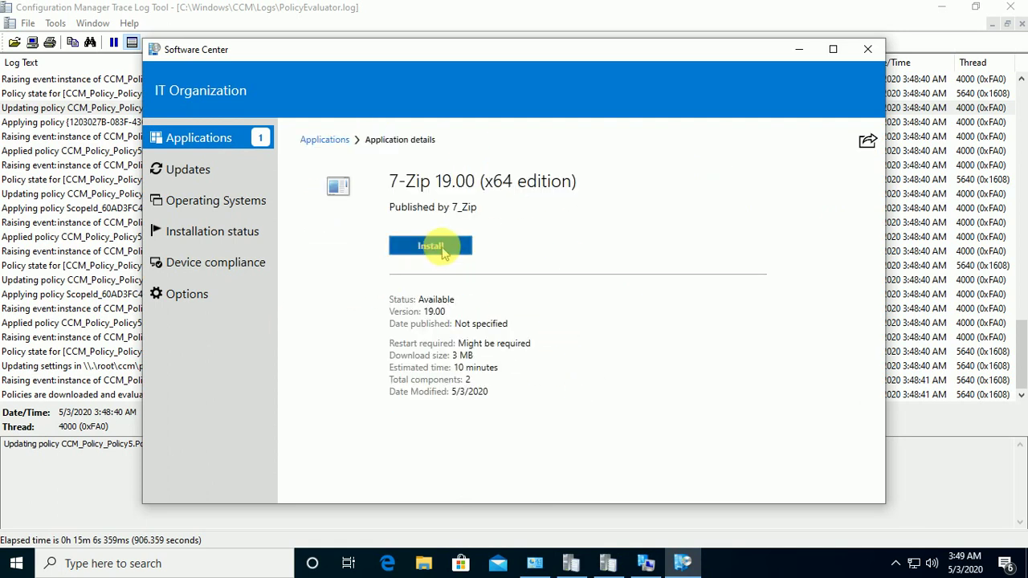
Step: Examine AppEnforce.log for the 7-Zip 16.04 uninstall enforcement, including its msiexec command line, exit code and detection entries
click(609, 564)
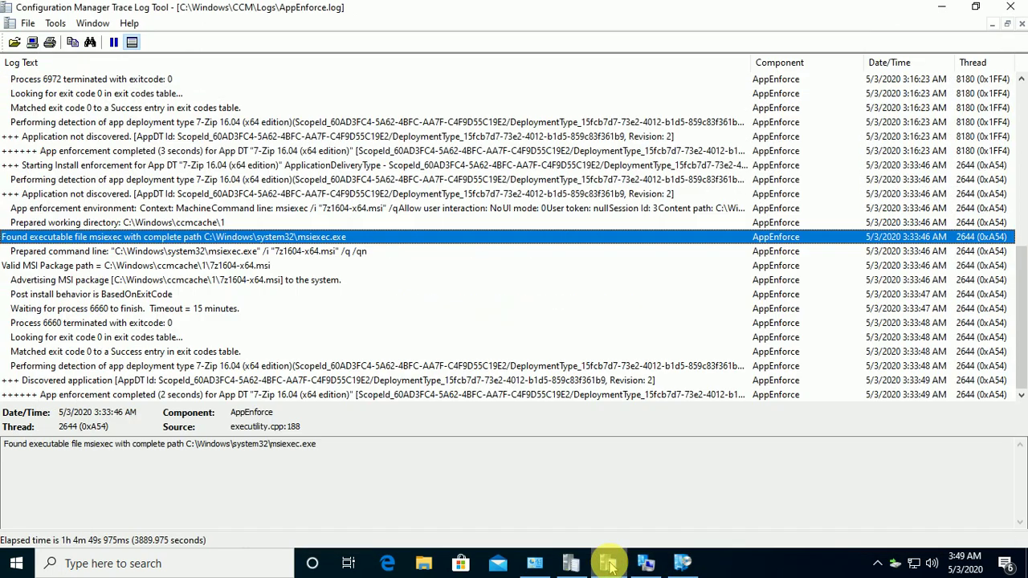
click(155, 310)
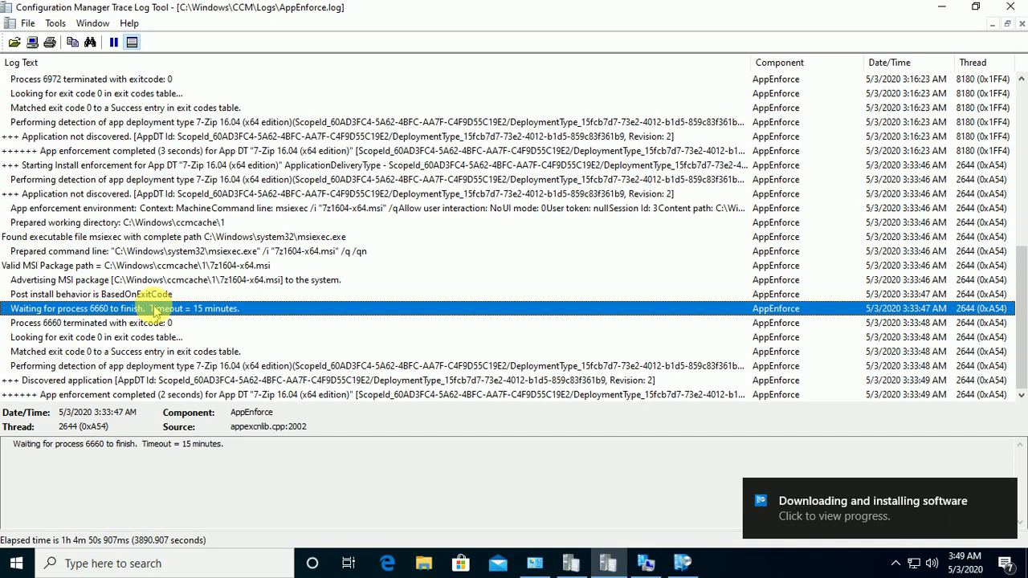
key(Down)
key(Down)
key(Down)
key(Down)
key(Down)
key(Down)
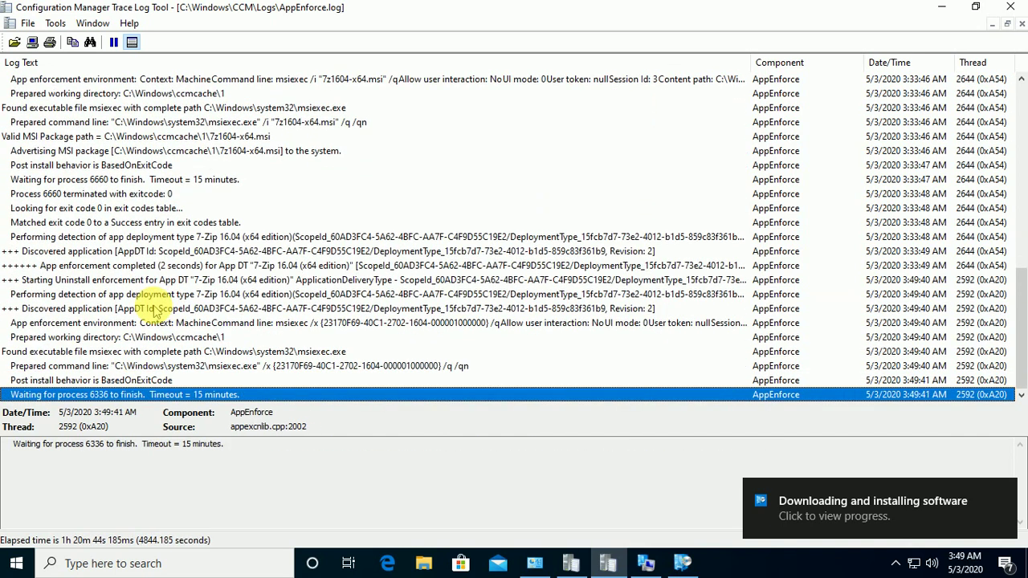
key(Up)
key(Up)
key(Up)
key(Up)
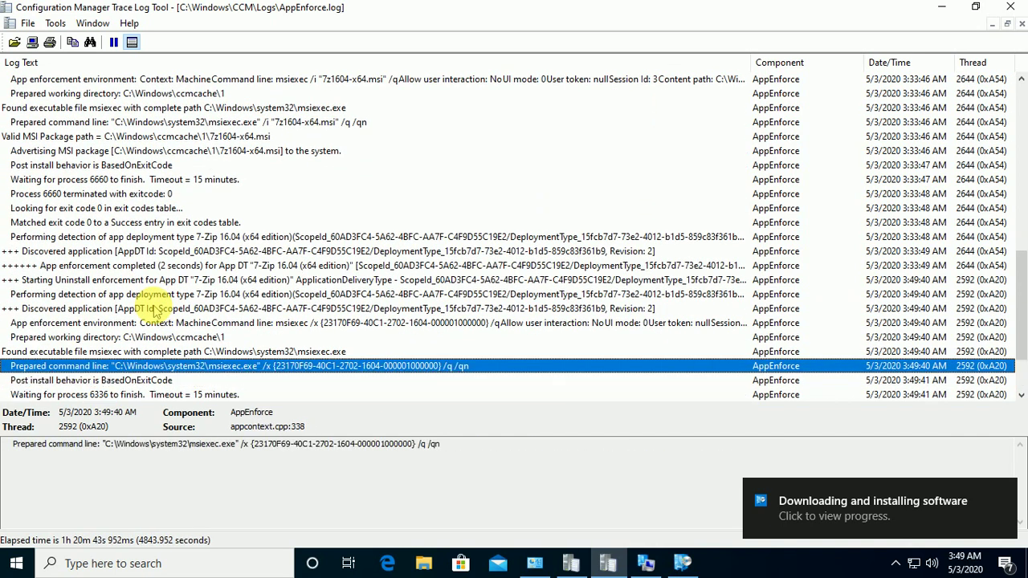
key(Down)
key(Down)
key(Down)
key(Down)
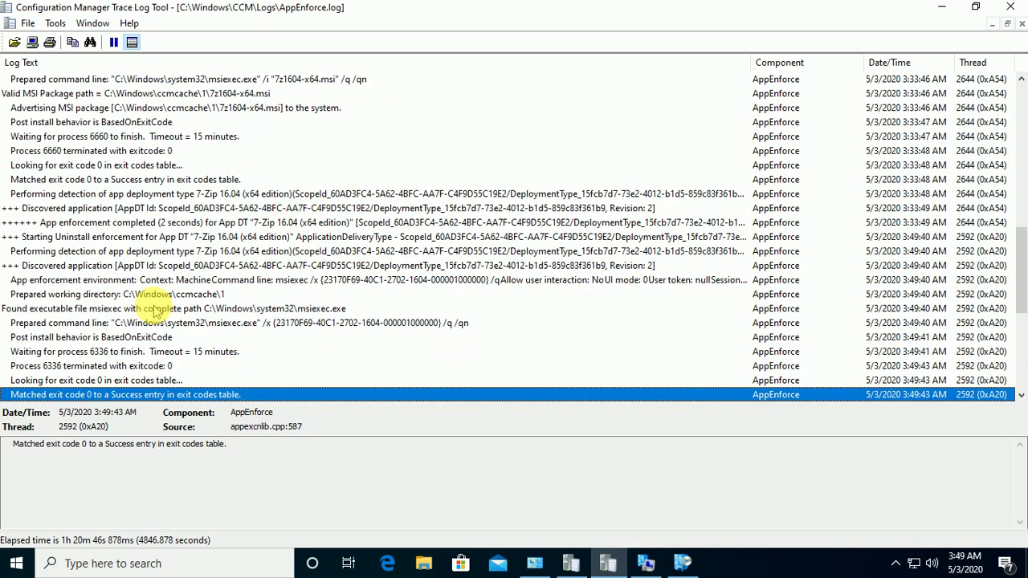
key(Up)
key(Up)
key(Up)
key(Up)
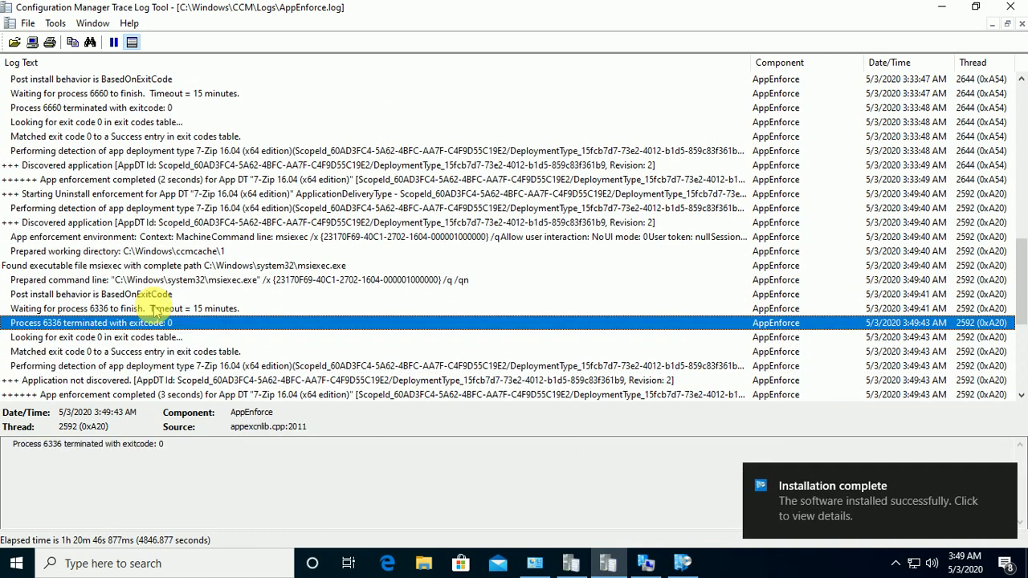
key(Down)
key(Down)
key(Down)
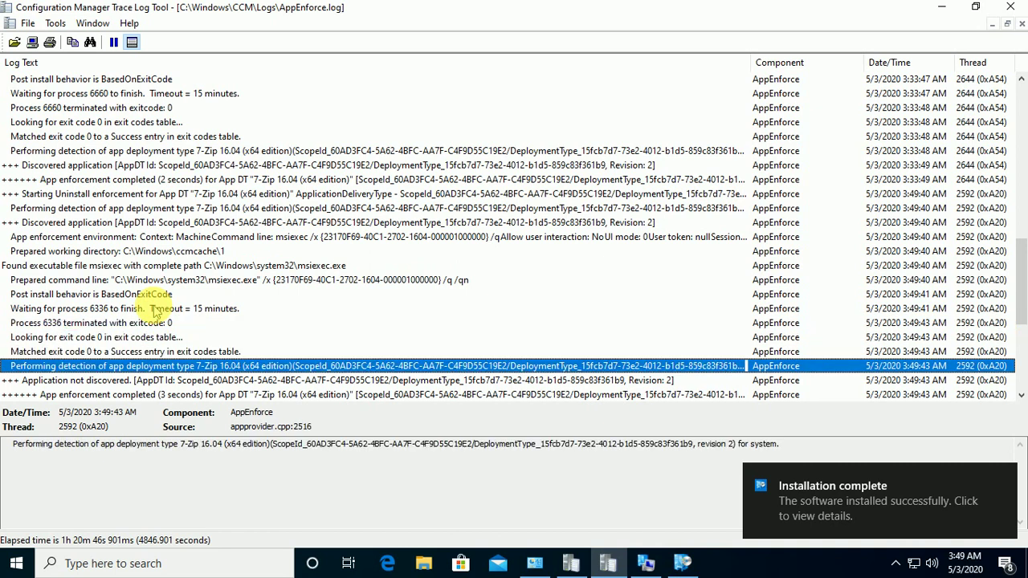
Step: Examine the transition from the 7-Zip 16.04 uninstall to the 7-Zip 19.00 install in AppEnforce.log and go back to the uninstall's beginning
key(Down)
key(Down)
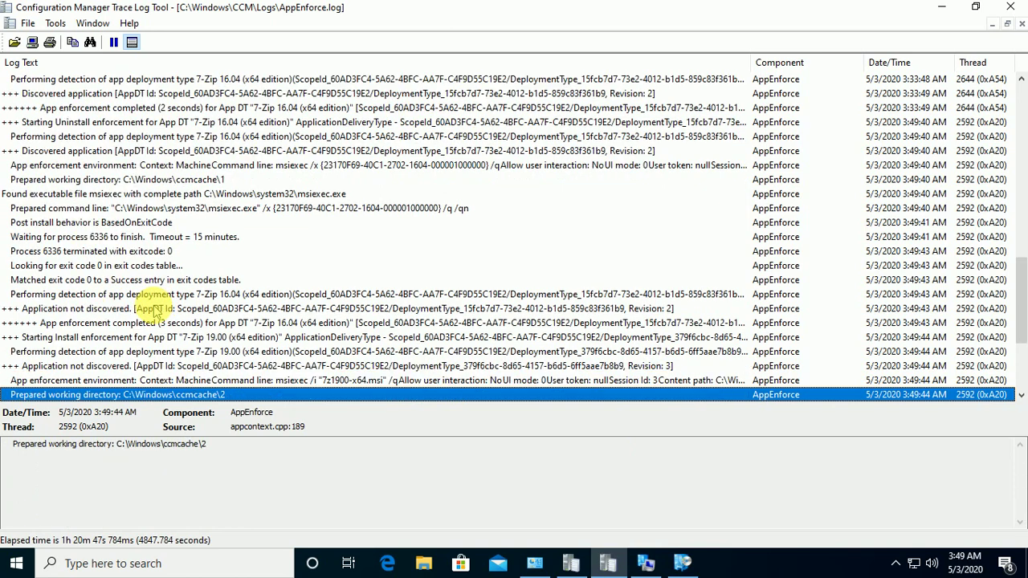
key(Up)
key(Up)
key(Up)
key(Up)
key(Up)
key(Up)
key(Up)
key(Up)
key(Up)
key(Up)
key(Up)
key(Up)
key(Up)
key(Up)
key(Up)
key(Up)
key(Up)
key(Up)
key(Up)
key(Up)
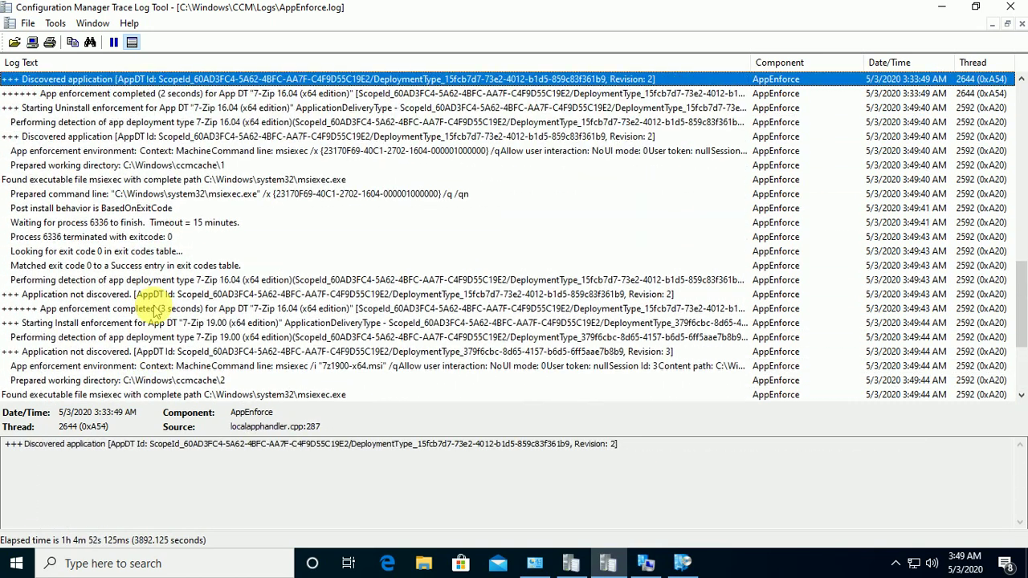
Step: Review the 7-Zip 16.04 uninstall entries in AppEnforce.log again, from the working directory and msiexec command line through the closing detection check
key(Down)
key(Down)
key(Down)
key(Down)
key(Down)
key(Down)
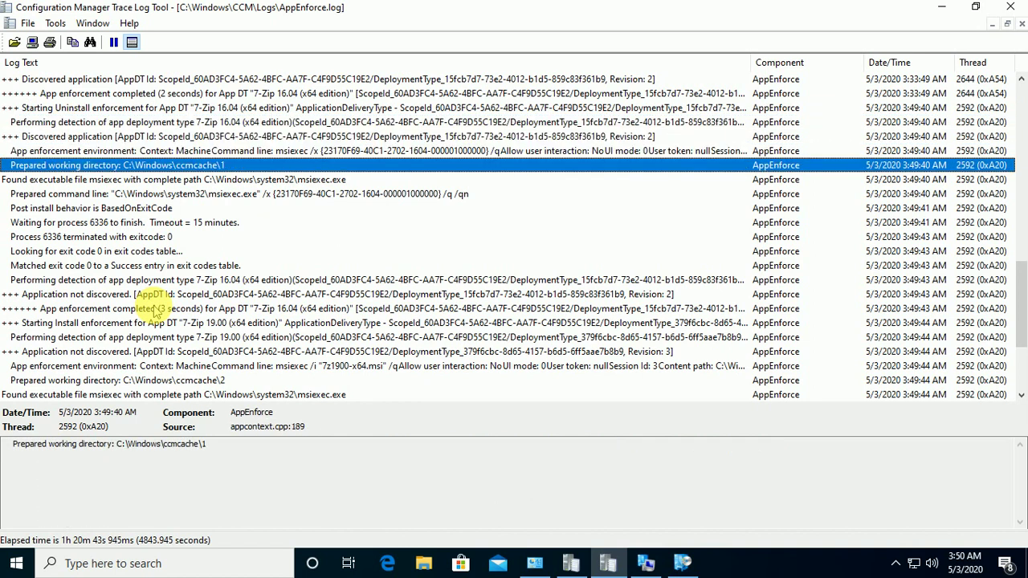
key(Down)
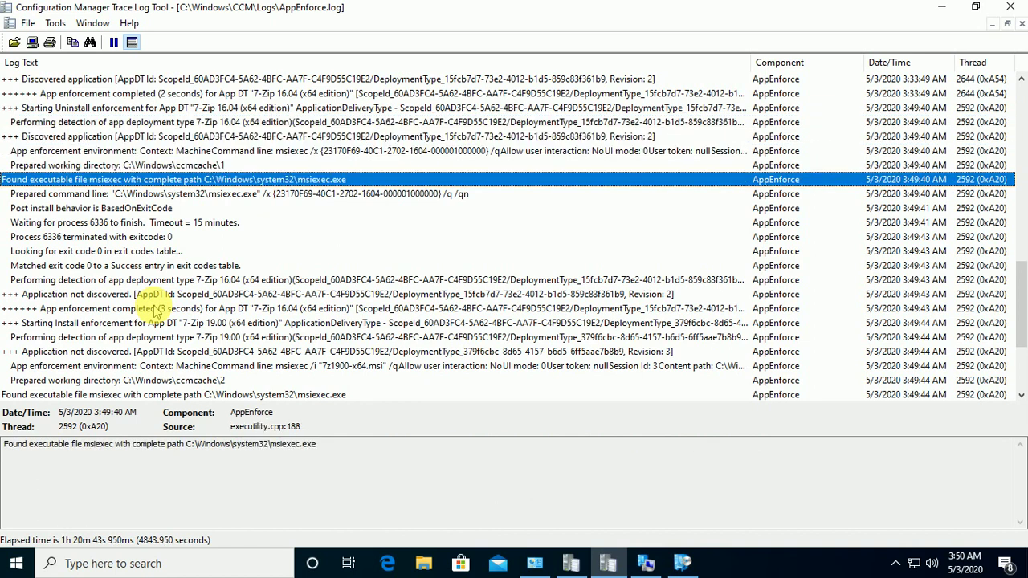
key(Down)
key(Up)
key(Down)
key(Down)
key(Down)
key(Down)
key(Down)
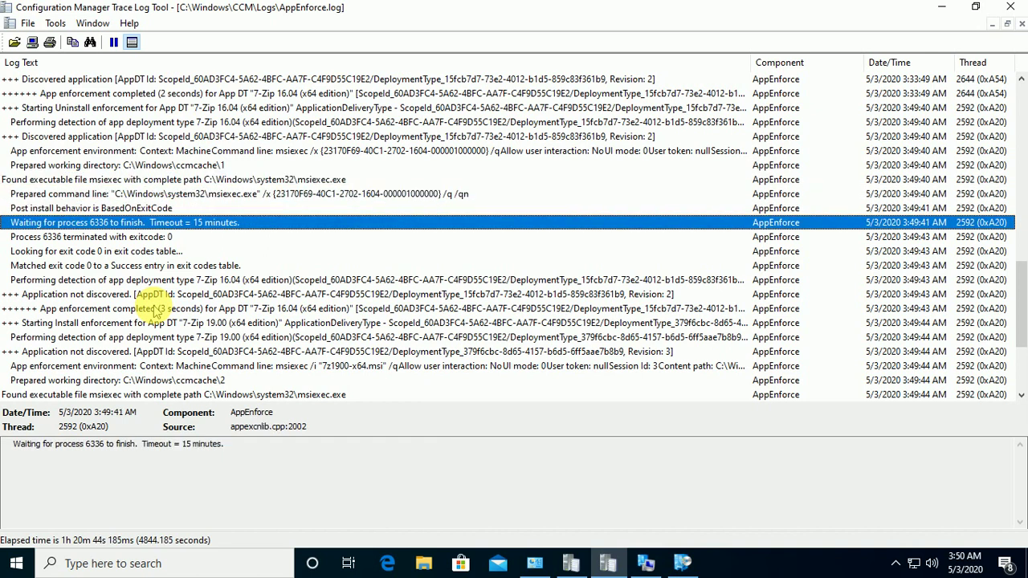
key(Down)
key(Down)
key(Down)
key(Down)
key(Down)
key(Down)
key(Down)
key(Down)
key(Down)
key(Down)
key(Down)
key(Down)
key(Down)
key(Down)
key(Down)
key(Down)
key(Down)
key(Down)
key(Down)
key(Down)
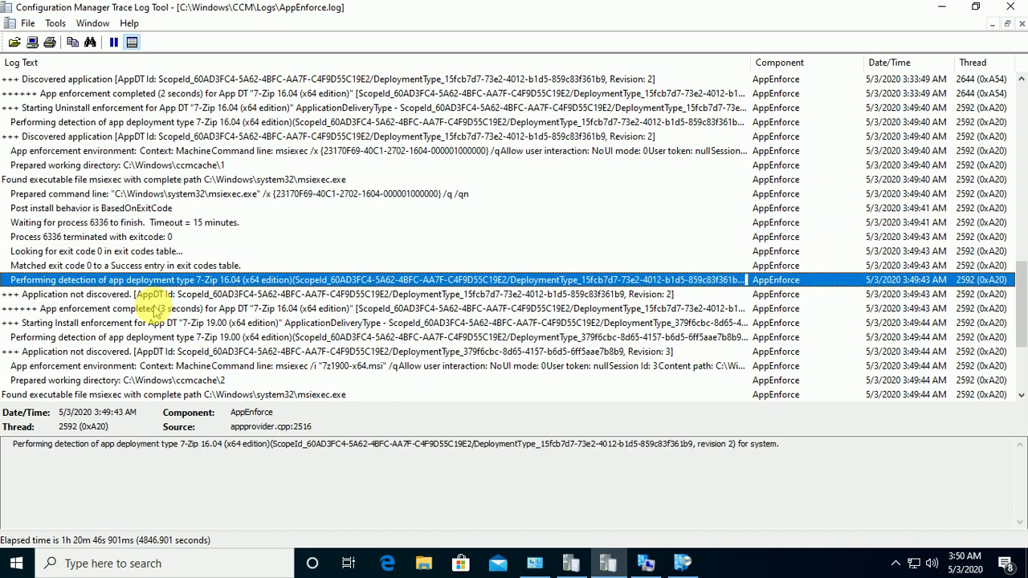
Step: Examine the 7-Zip 19.00 install enforcement in AppEnforce.log, including its command line, MSI package path and completion entry
key(Up)
key(Up)
key(Up)
key(Up)
key(Up)
key(Up)
key(Up)
key(Up)
key(Up)
key(Up)
key(Up)
key(Up)
key(Up)
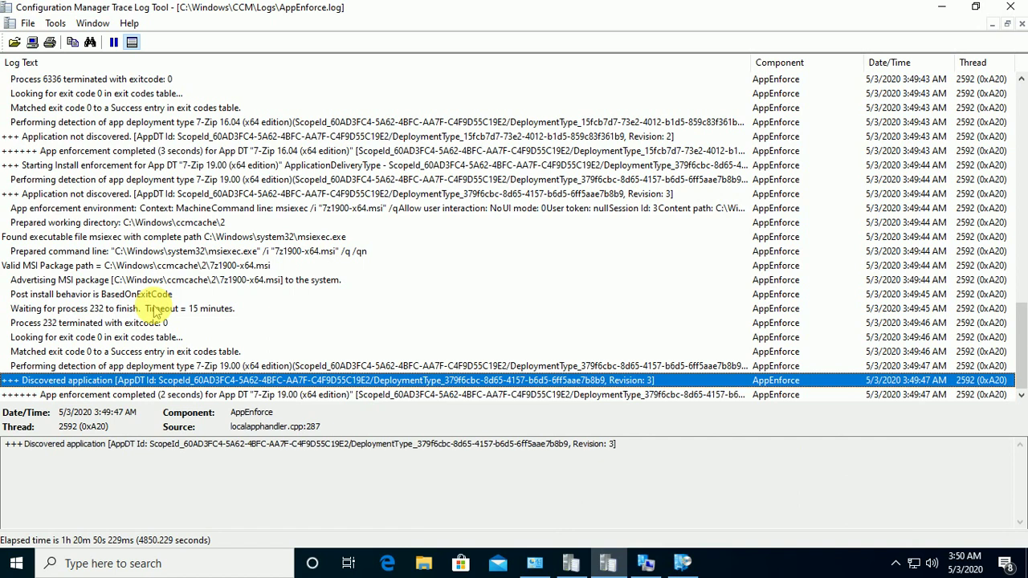
key(Down)
key(Down)
key(Down)
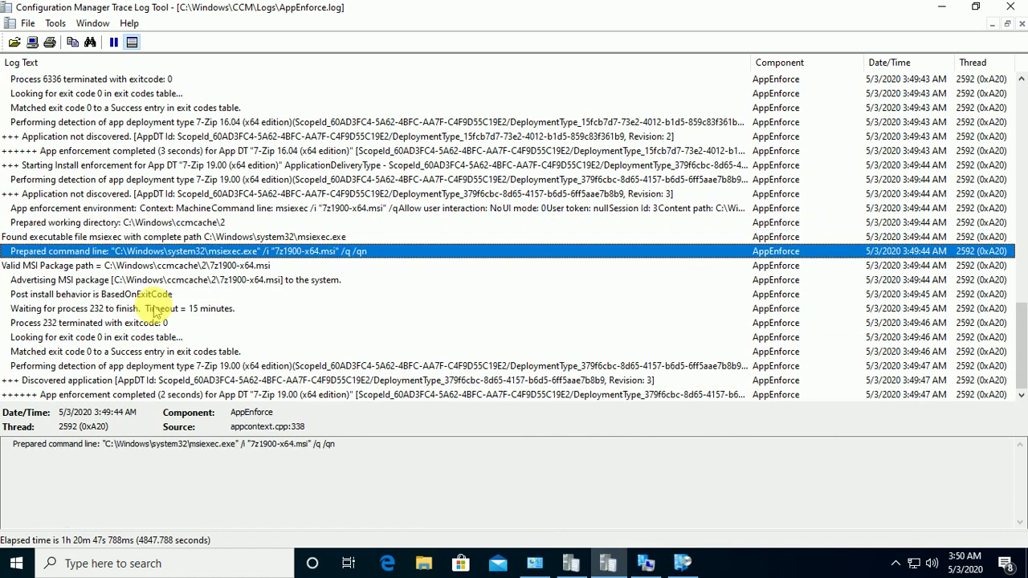
key(Down)
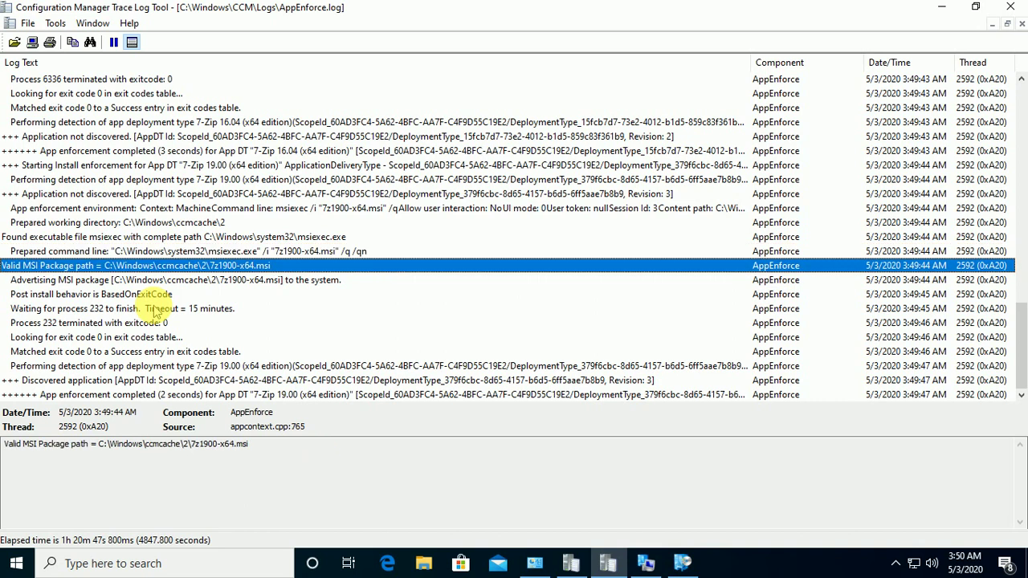
key(Down)
key(Down)
key(End)
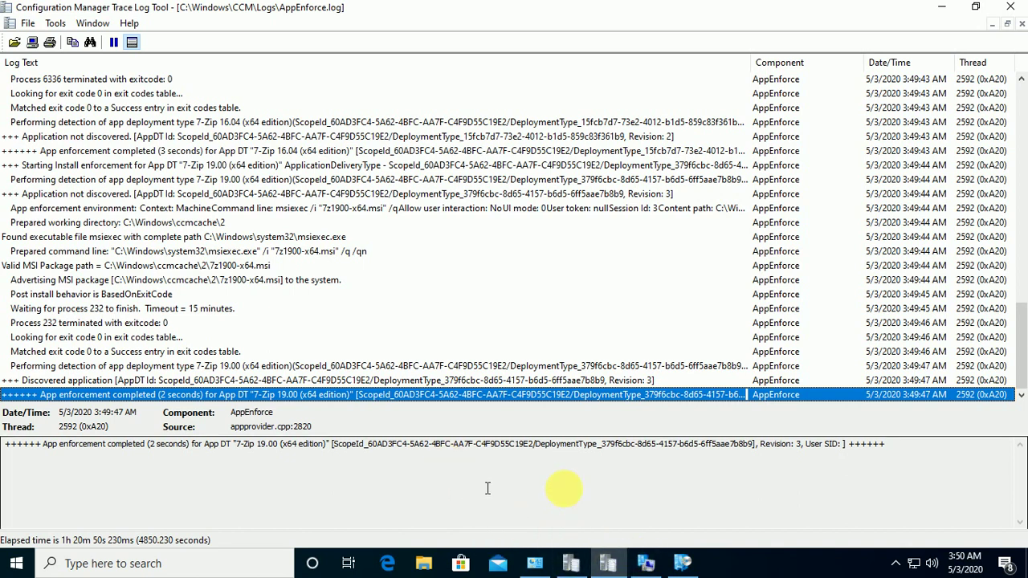
Step: Switch to Control Panel and check the installed 7-Zip version in Programs and Features
click(538, 564)
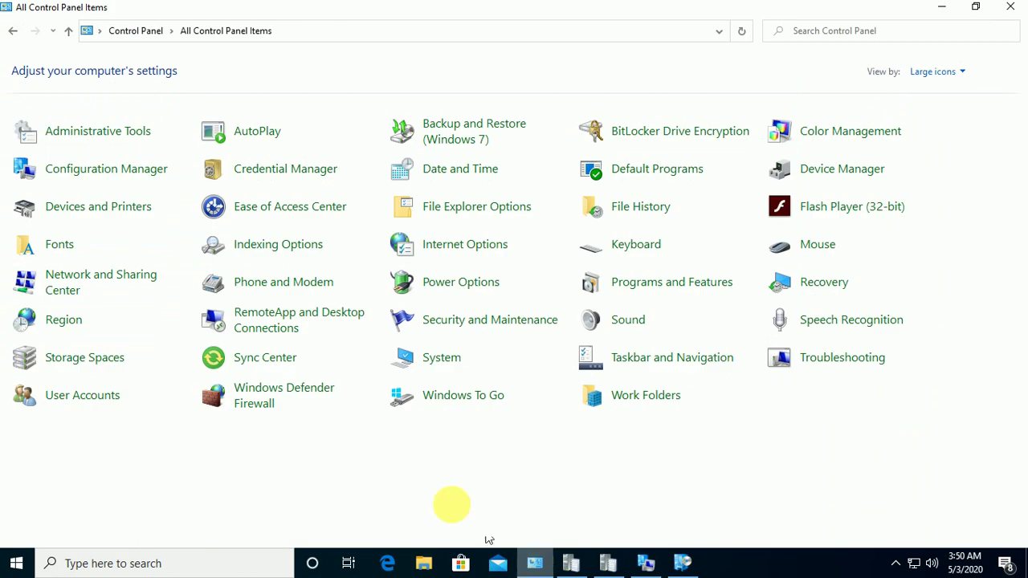
click(649, 282)
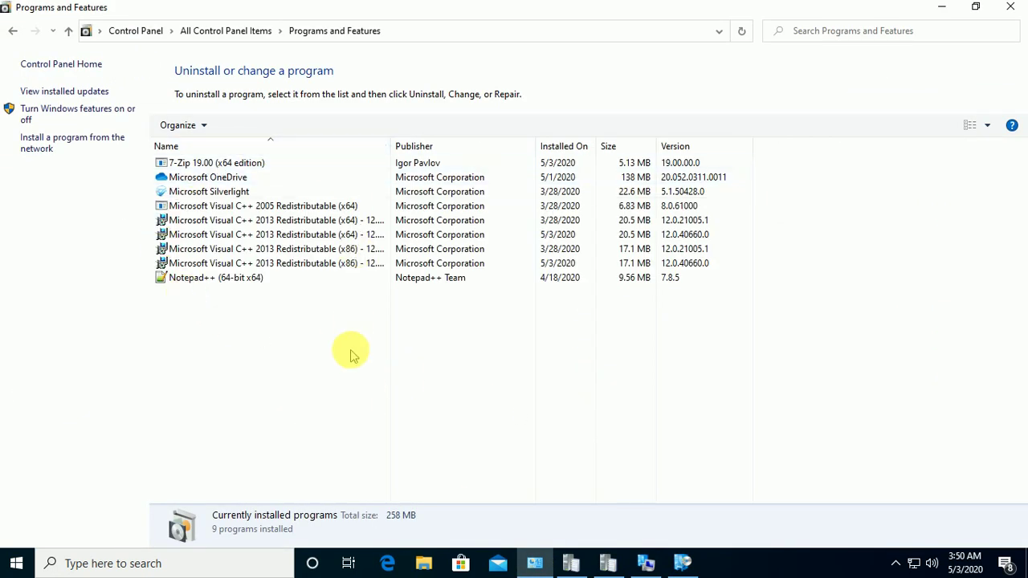
click(197, 165)
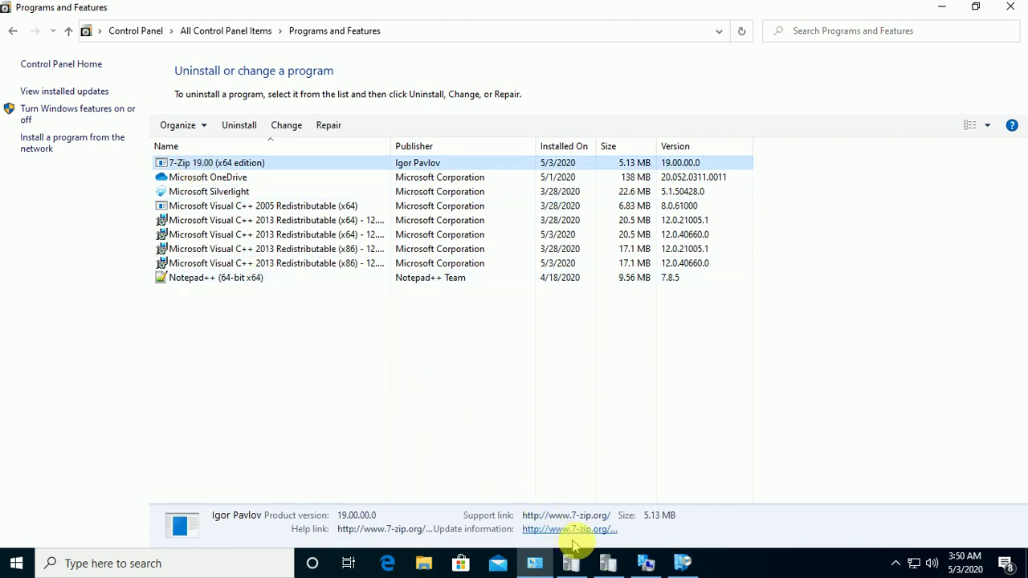
Step: Review the final 7-Zip 19.00 detection and completion entries in AppEnforce.log and check the application's status in Software Center
click(608, 563)
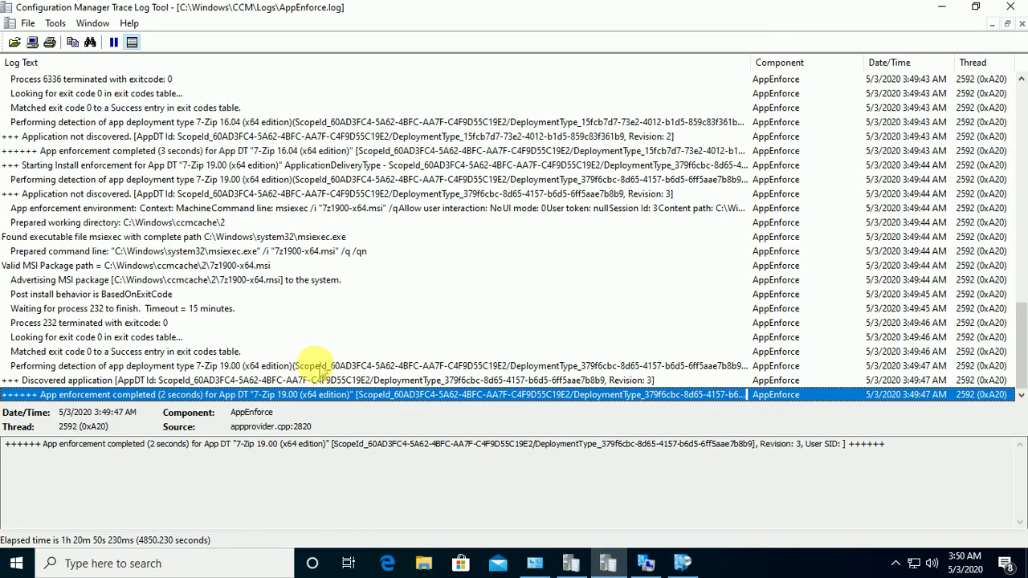
click(298, 366)
click(282, 380)
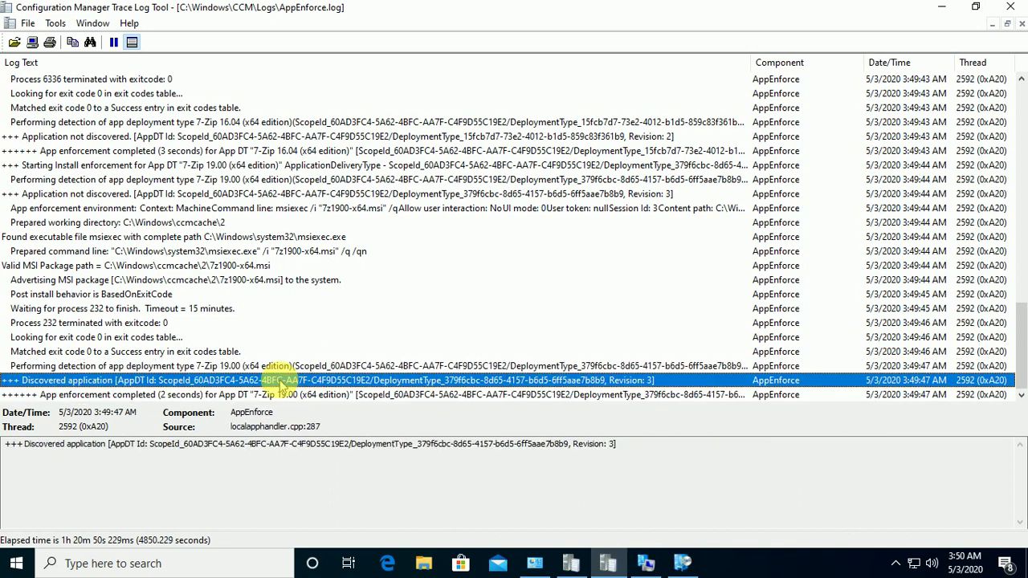
click(326, 396)
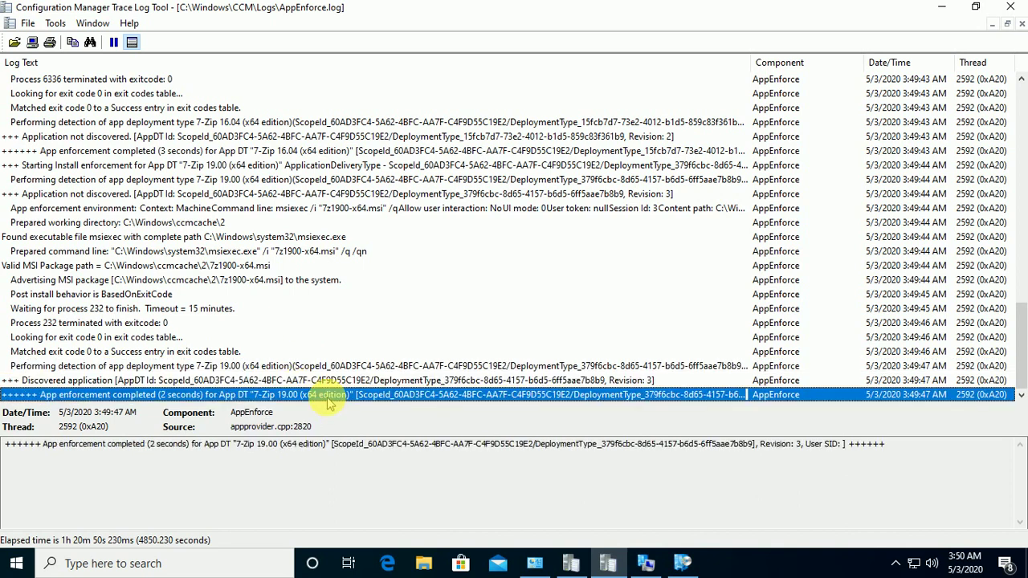
click(683, 563)
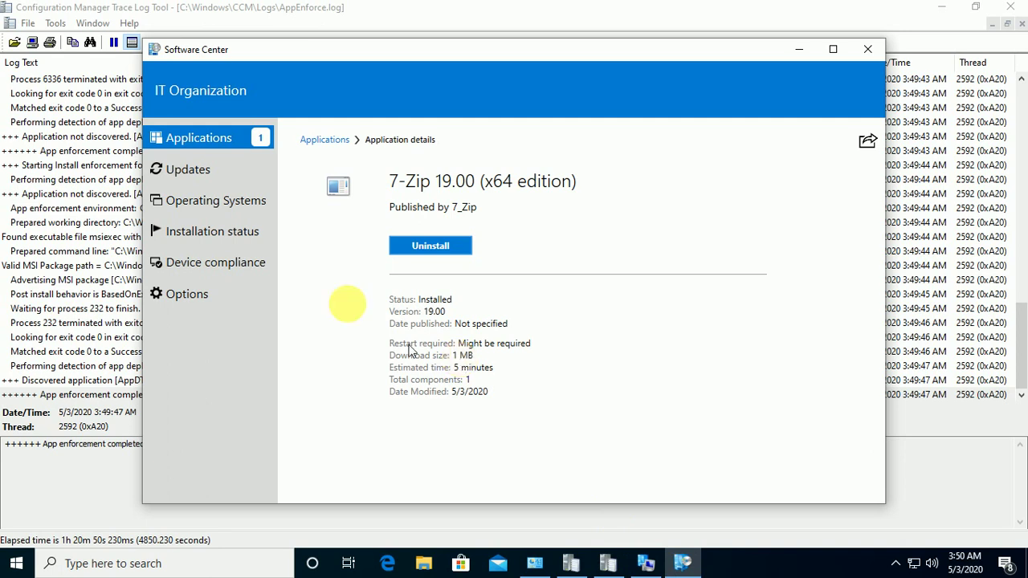
click(326, 142)
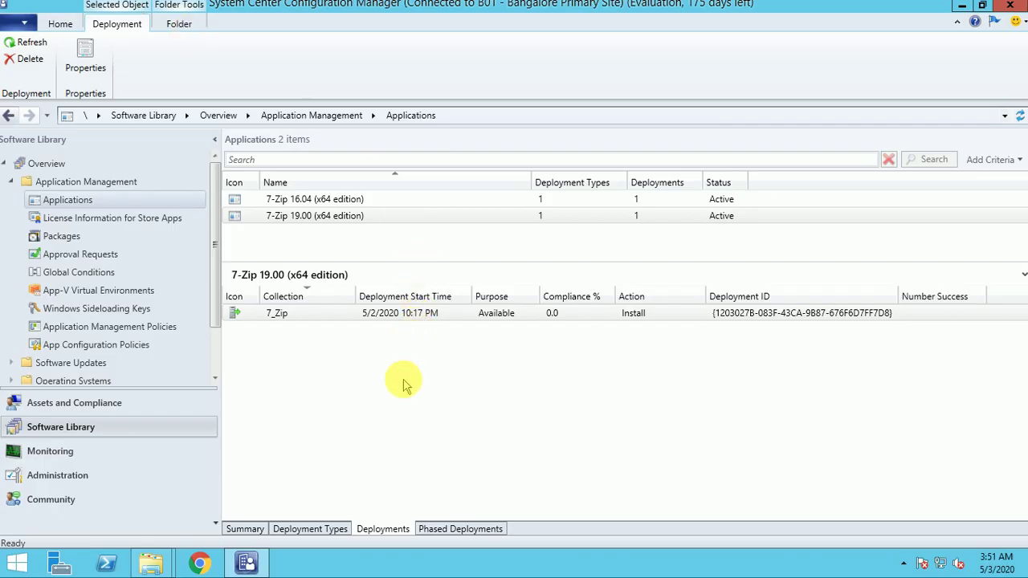
Step: Compare the 7_Zip collection deployments of 7-Zip 16.04 and 7-Zip 19.00 in the Configuration Manager console, including compliance and success count
click(281, 199)
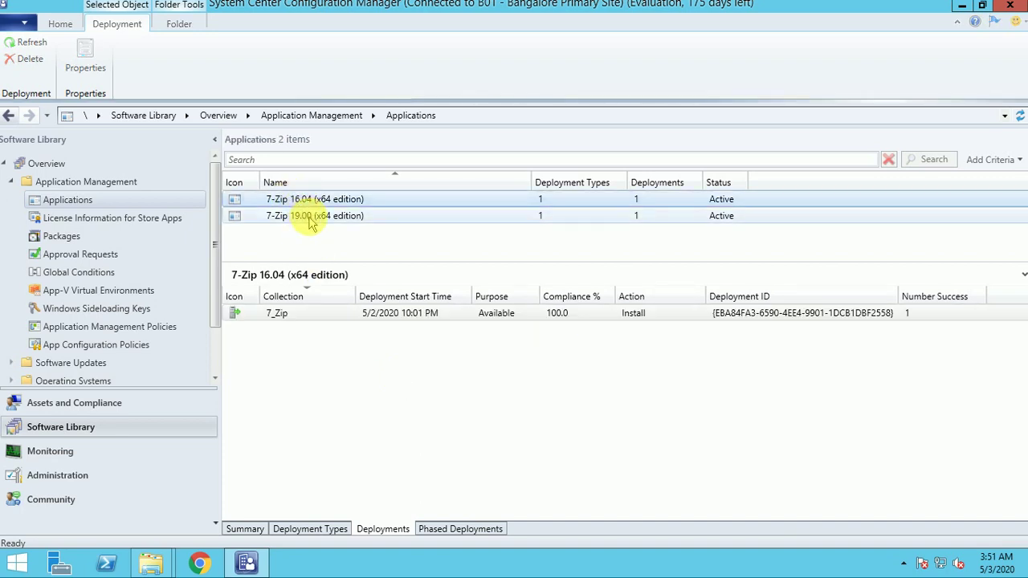
click(298, 216)
click(275, 313)
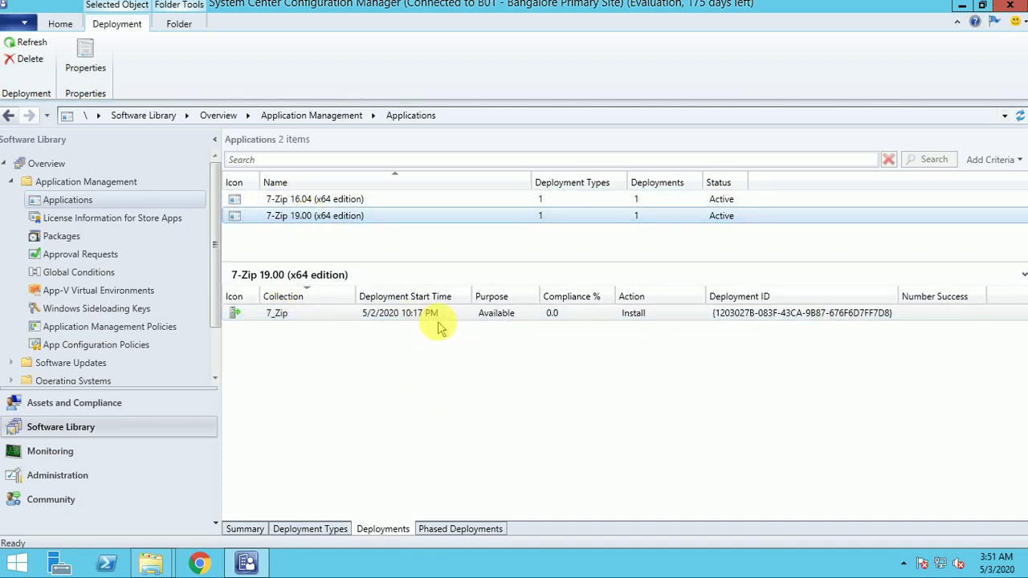
click(329, 199)
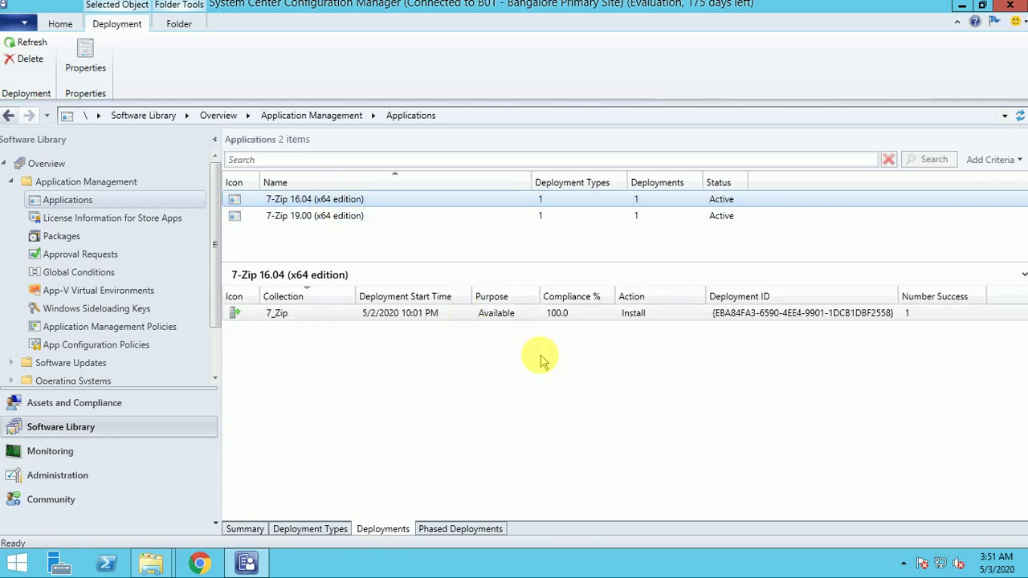
click(334, 217)
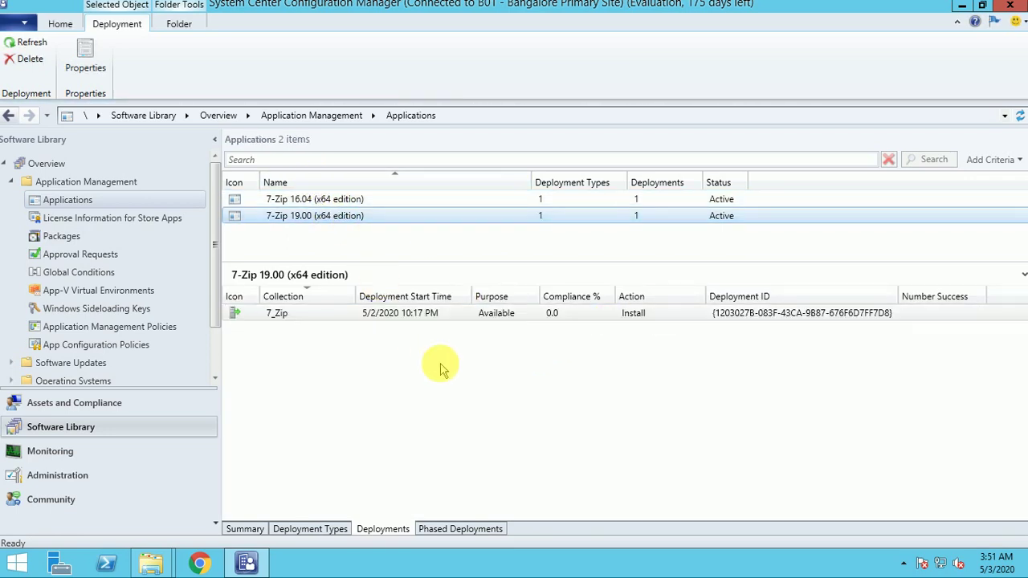